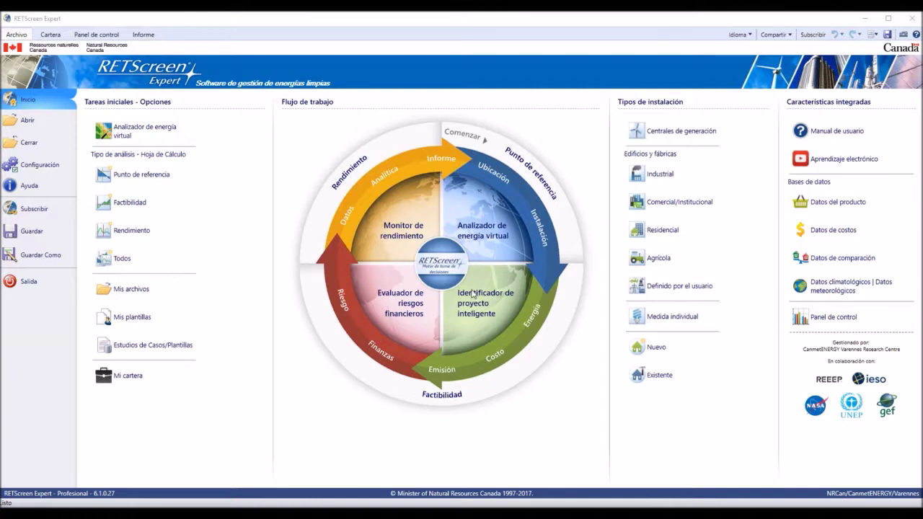
- Examine the workflow diagram and preview the facility types, from Centrales de generación through Medida individual
{"action": "mouse_move", "coordinate": [473, 294]}
{"action": "mouse_move", "coordinate": [341, 178]}
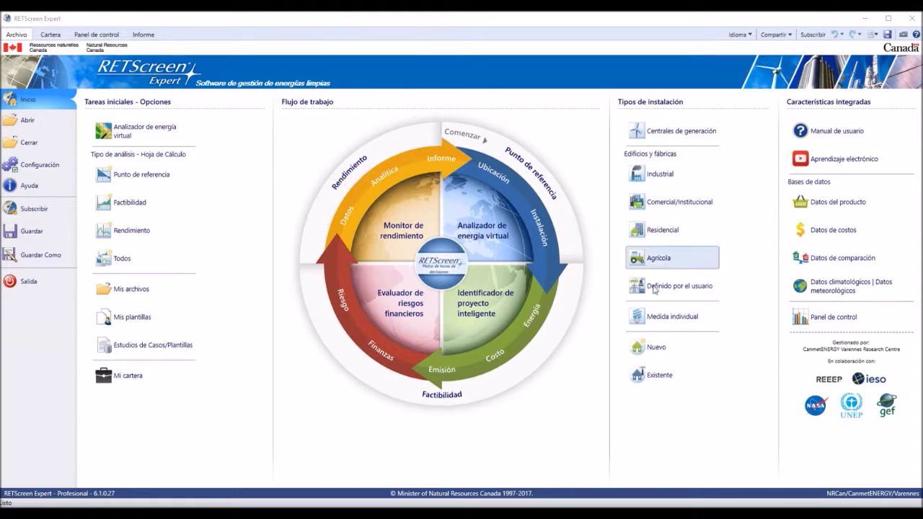
{"action": "mouse_move", "coordinate": [698, 315]}
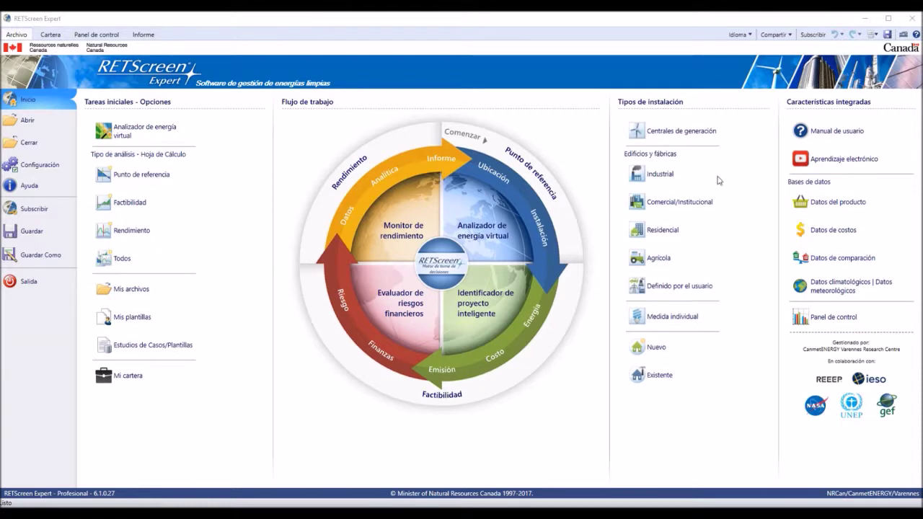
{"action": "mouse_move", "coordinate": [684, 133]}
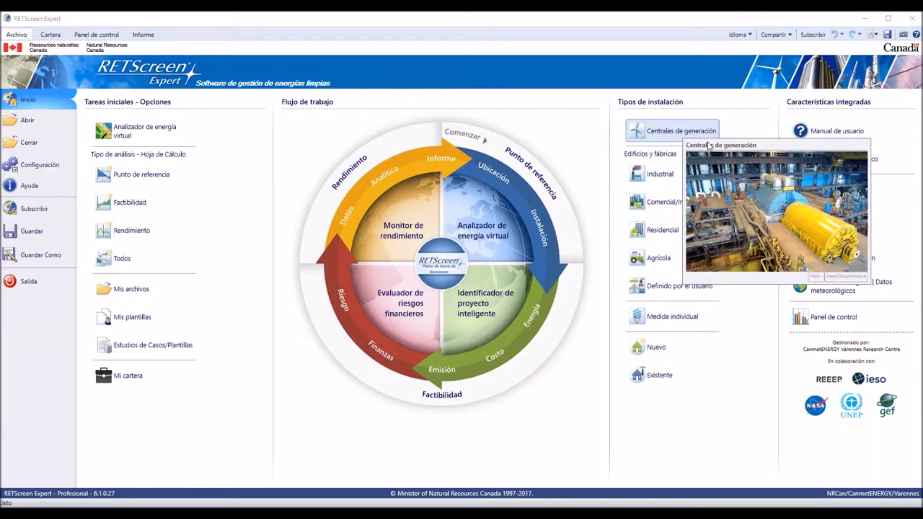
{"action": "mouse_move", "coordinate": [713, 174]}
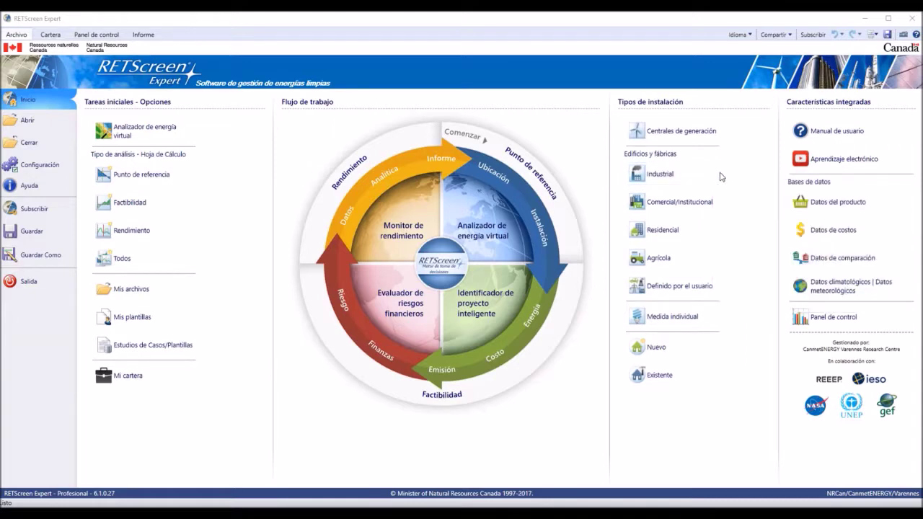
{"action": "mouse_move", "coordinate": [703, 205]}
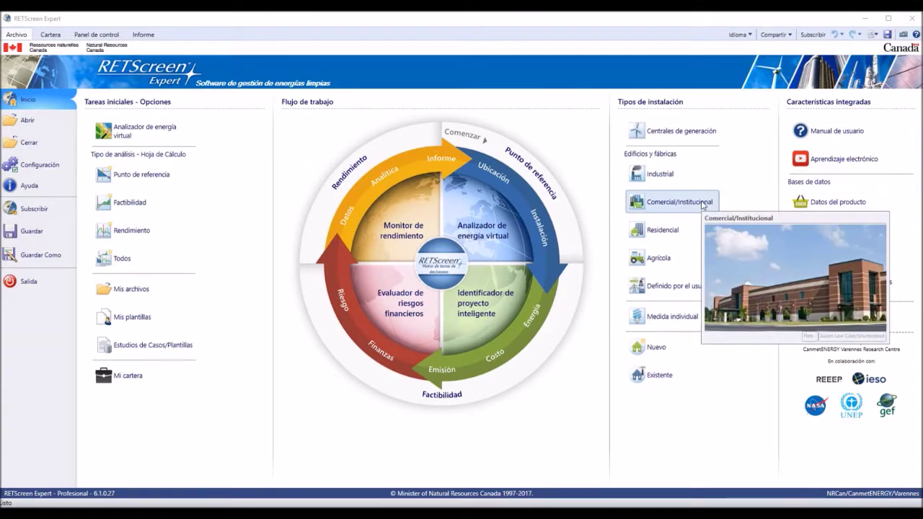
{"action": "mouse_move", "coordinate": [685, 232]}
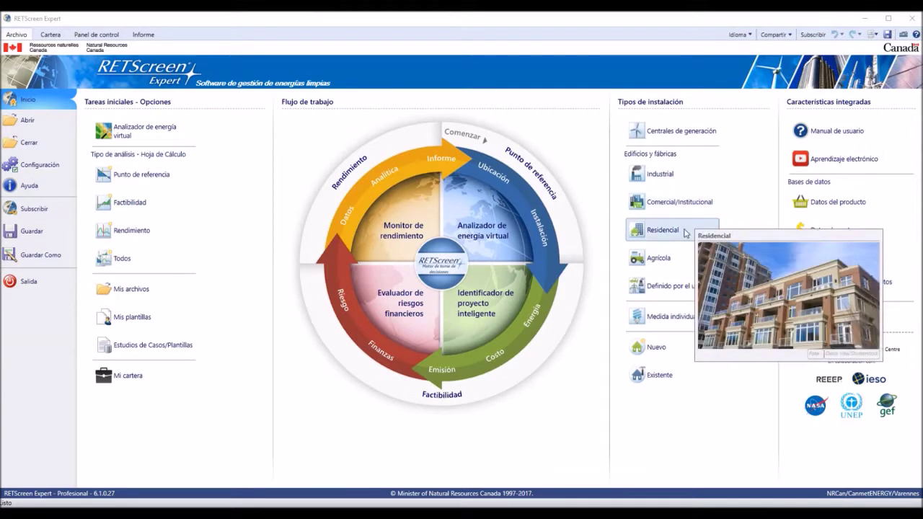
{"action": "mouse_move", "coordinate": [680, 260]}
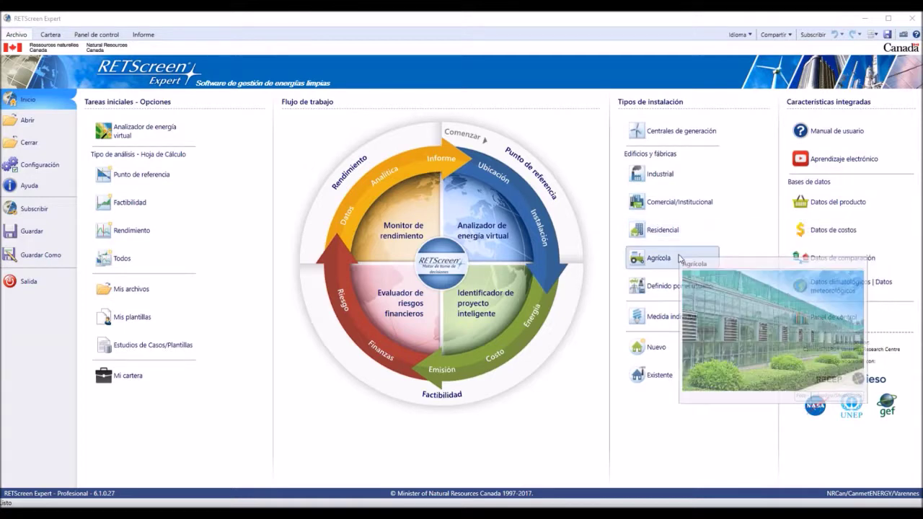
{"action": "mouse_move", "coordinate": [675, 292]}
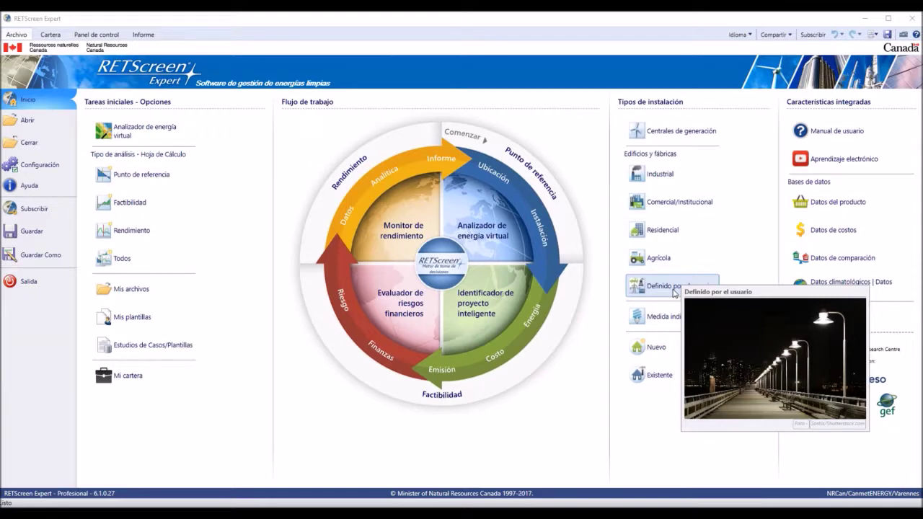
{"action": "mouse_move", "coordinate": [669, 325]}
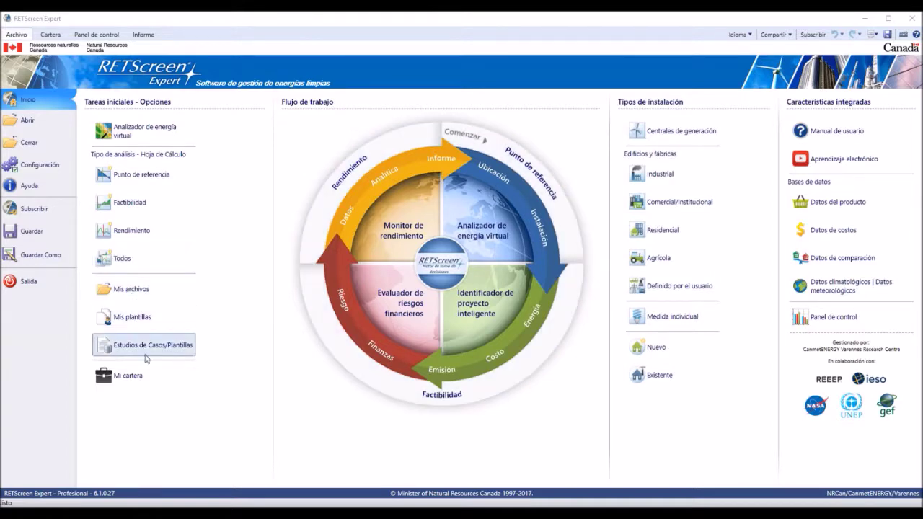
- Open the sample portfolio (Cartera de muestra) from Mi cartera without saving changes to the current file
{"action": "mouse_move", "coordinate": [145, 377]}
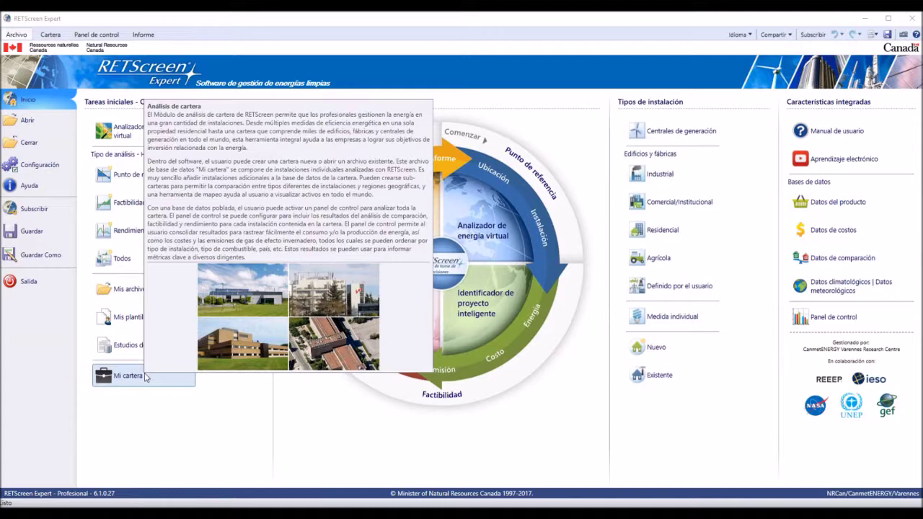
{"action": "left_click", "coordinate": [144, 377]}
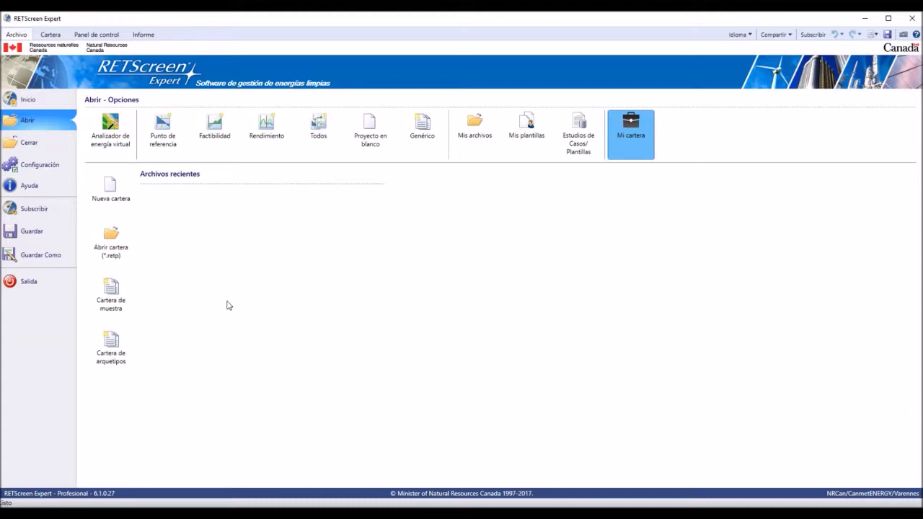
{"action": "left_click", "coordinate": [125, 299]}
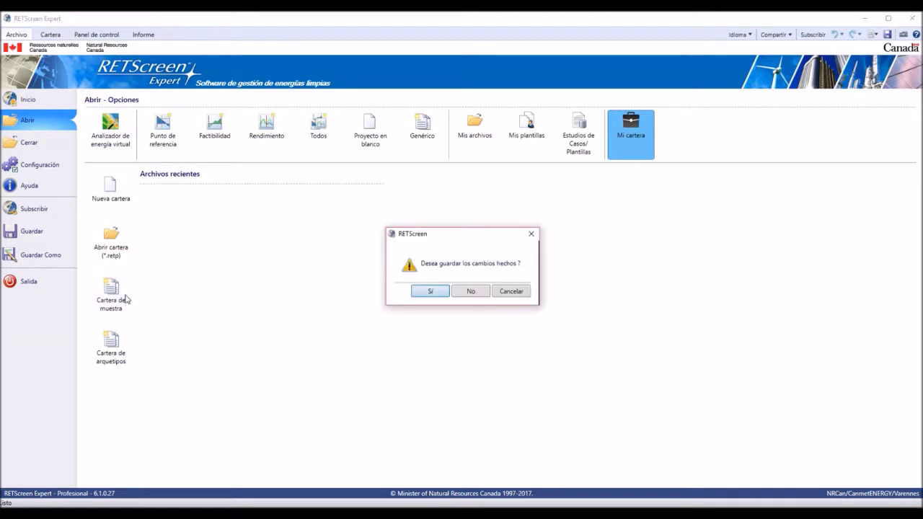
{"action": "left_click", "coordinate": [475, 295]}
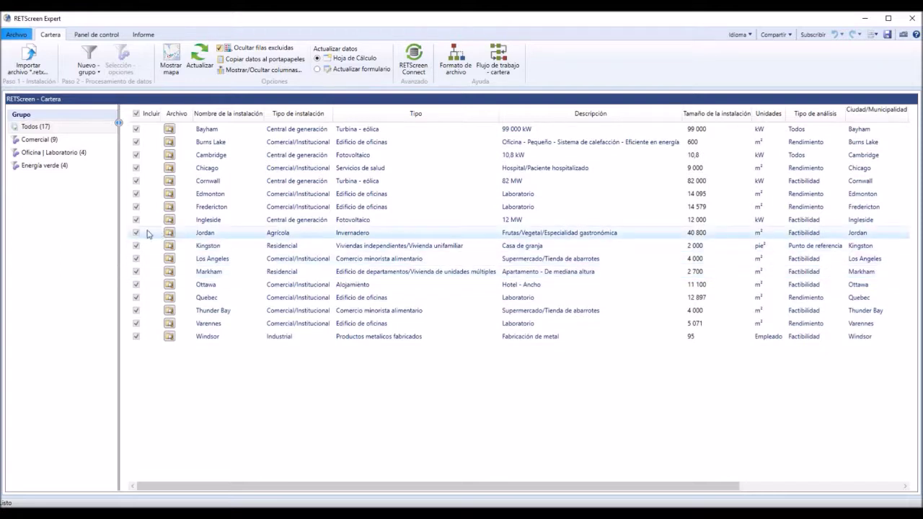
- Show the Todos group and review which columns can be shown or hidden in the portfolio table
{"action": "left_click", "coordinate": [31, 128]}
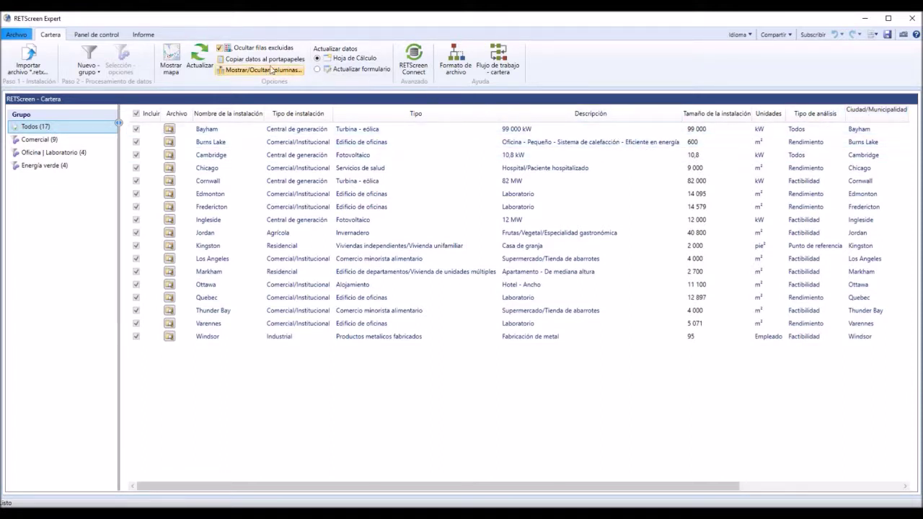
{"action": "left_click", "coordinate": [271, 70]}
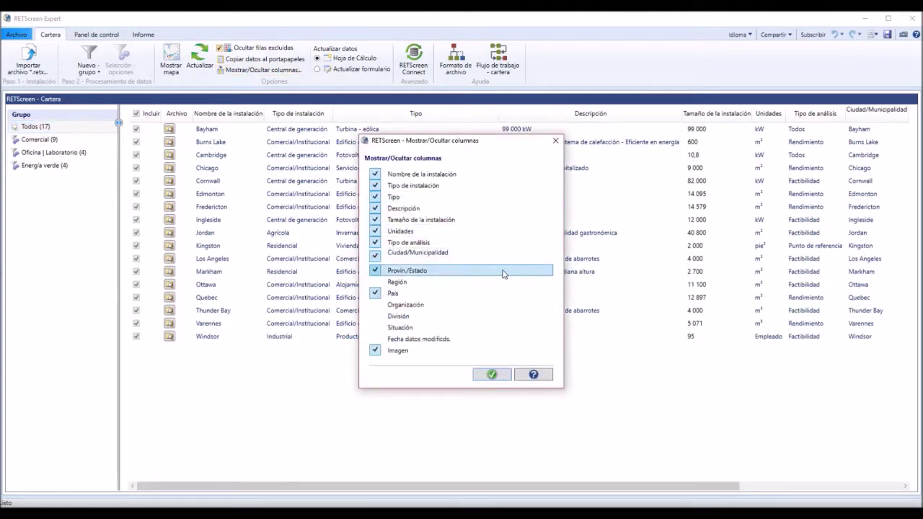
{"action": "key", "text": "Up"}
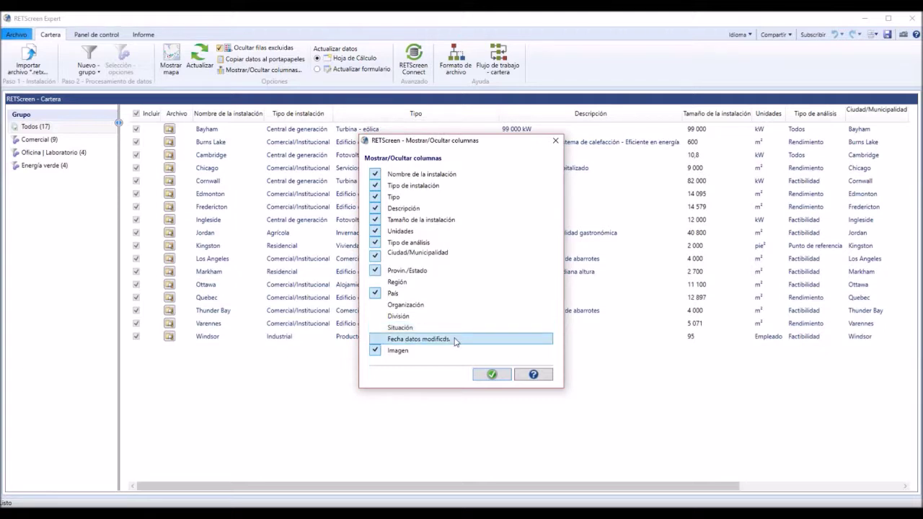
{"action": "left_click", "coordinate": [491, 374]}
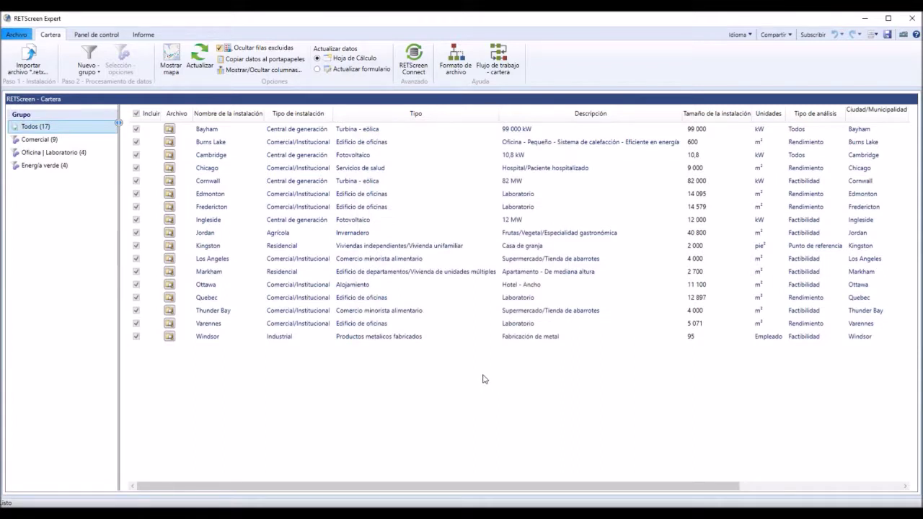
- View the facility images for Chicago and Cornwall, closing each one after viewing
{"action": "left_click_drag", "start_coordinate": [522, 490], "coordinate": [684, 490]}
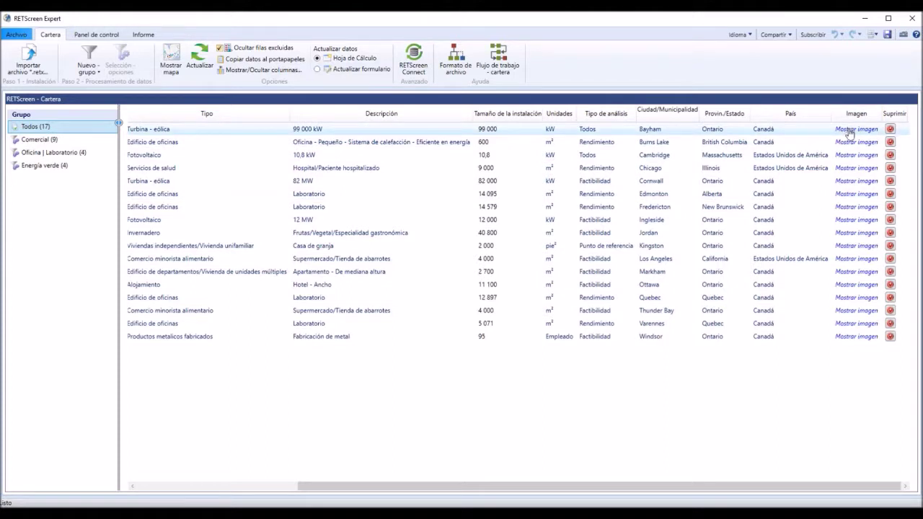
{"action": "left_click", "coordinate": [854, 168]}
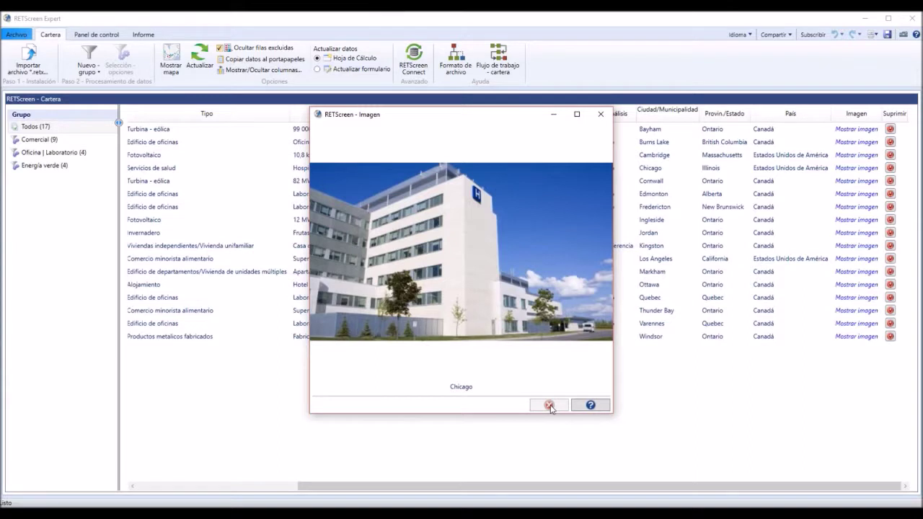
{"action": "left_click", "coordinate": [600, 114]}
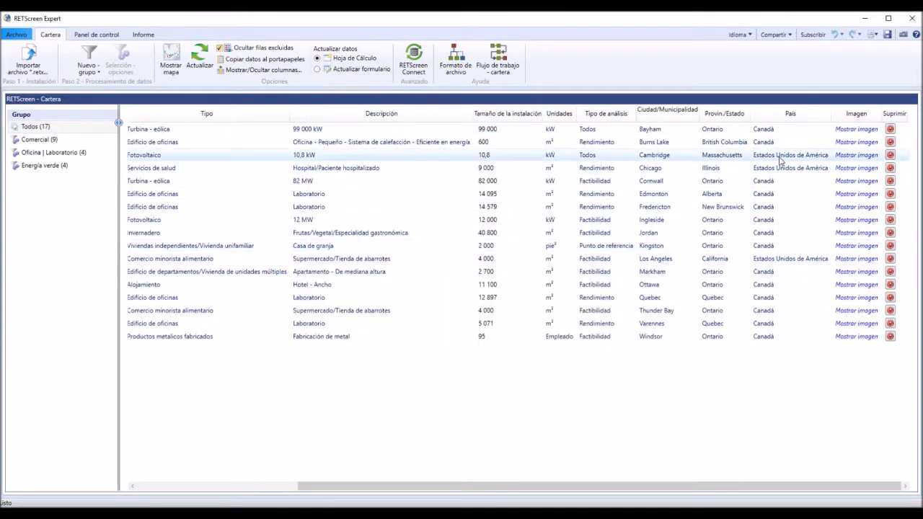
{"action": "left_click", "coordinate": [841, 181]}
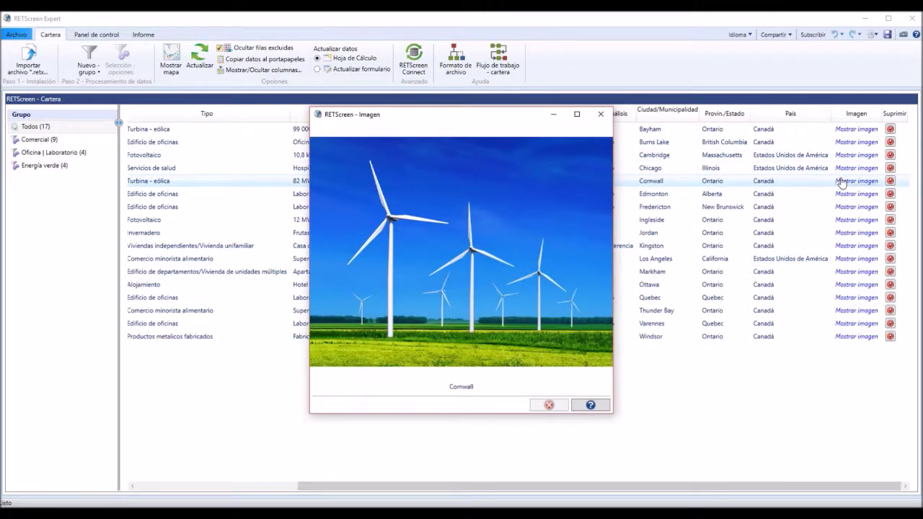
{"action": "left_click", "coordinate": [601, 114]}
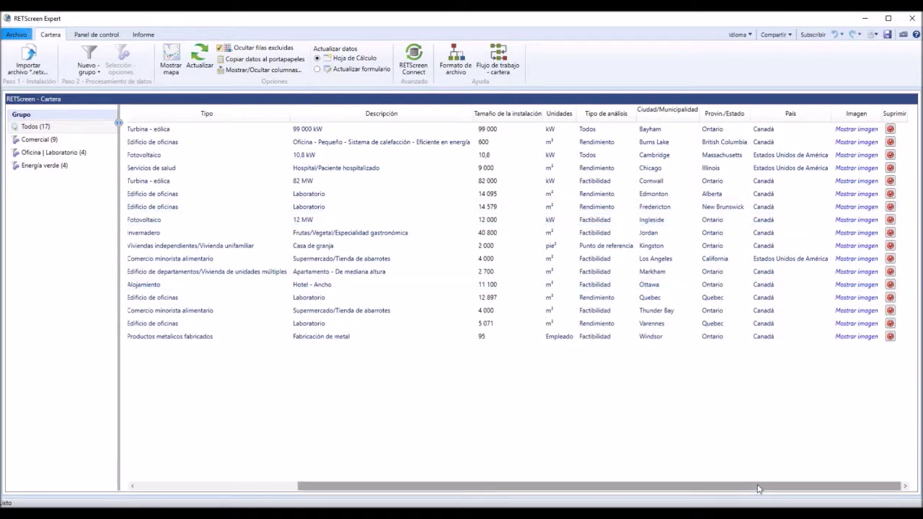
- Check the folder location of the Bayham facility's file and view the portfolio's file format diagram
{"action": "left_click_drag", "start_coordinate": [758, 489], "coordinate": [597, 489]}
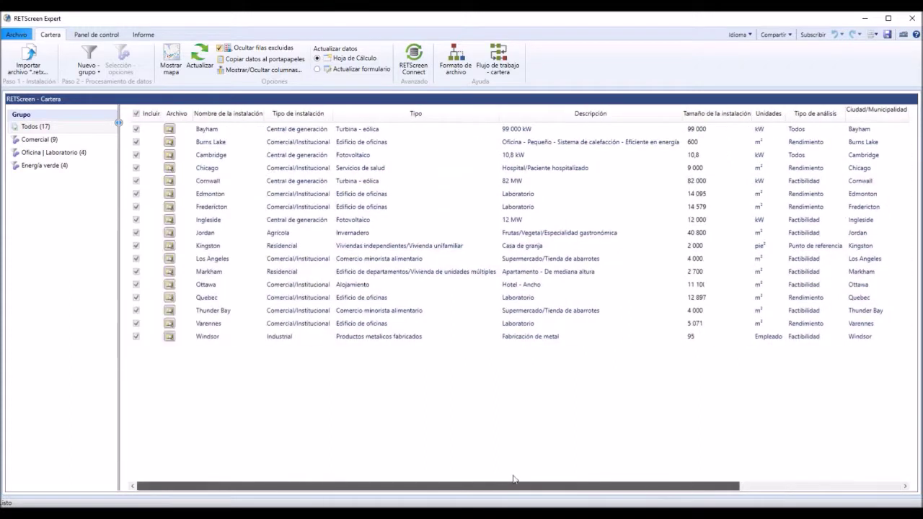
{"action": "left_click", "coordinate": [170, 130]}
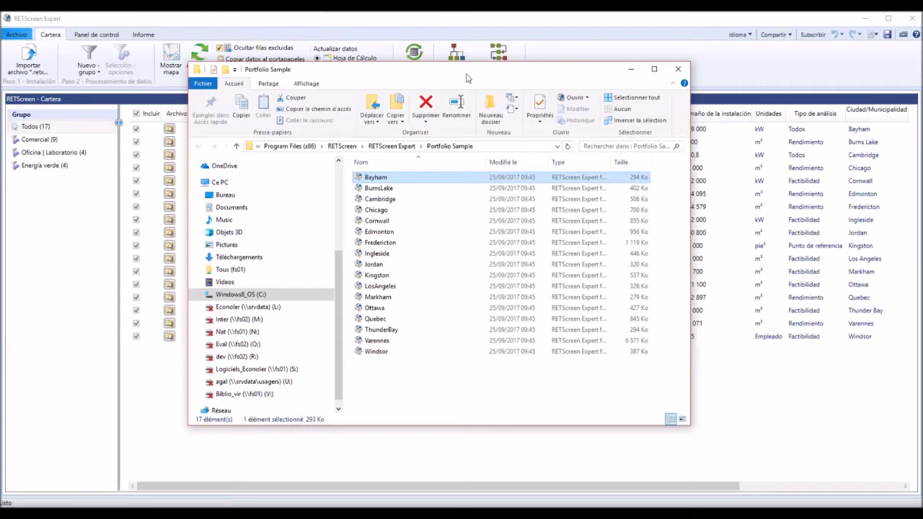
{"action": "left_click", "coordinate": [678, 69]}
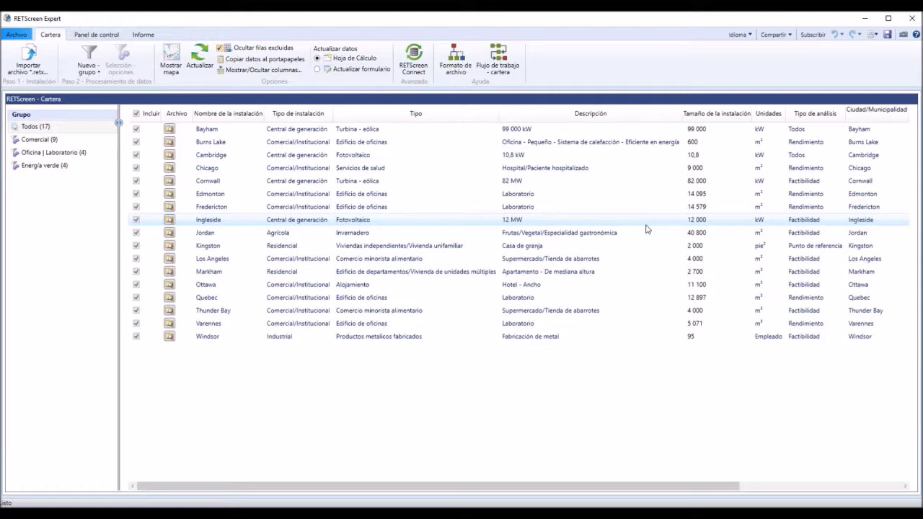
{"action": "left_click", "coordinate": [451, 74]}
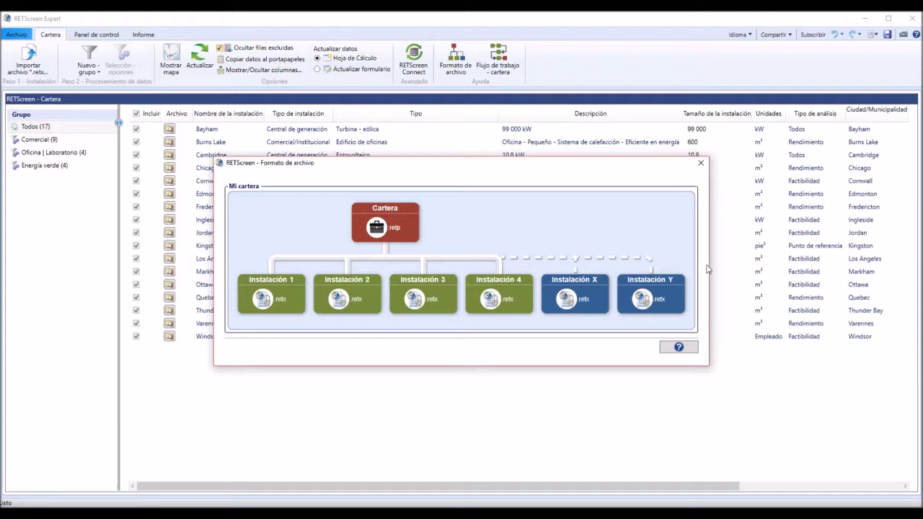
{"action": "left_click", "coordinate": [700, 164]}
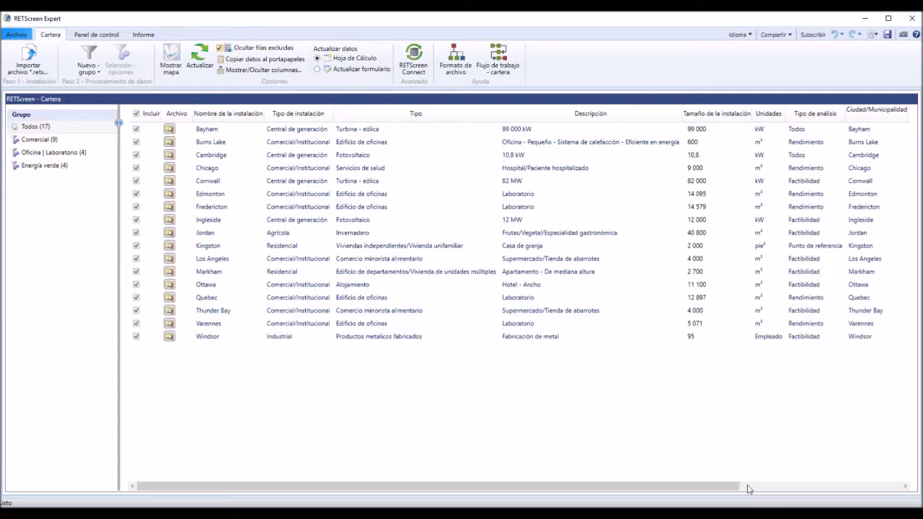
- Examine the portfolio's facilities on the map around the Great Lakes and the northeastern coast, then close the map
{"action": "left_click_drag", "start_coordinate": [703, 486], "coordinate": [874, 489]}
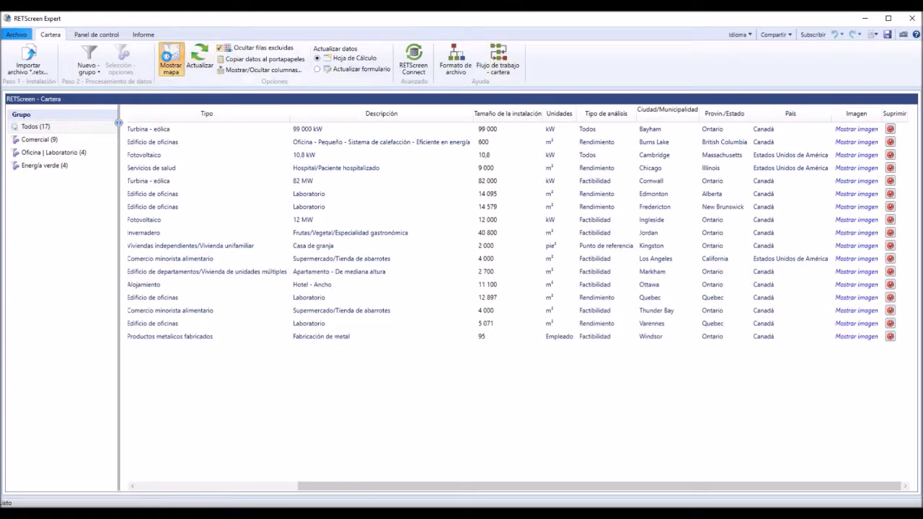
{"action": "left_click", "coordinate": [170, 59]}
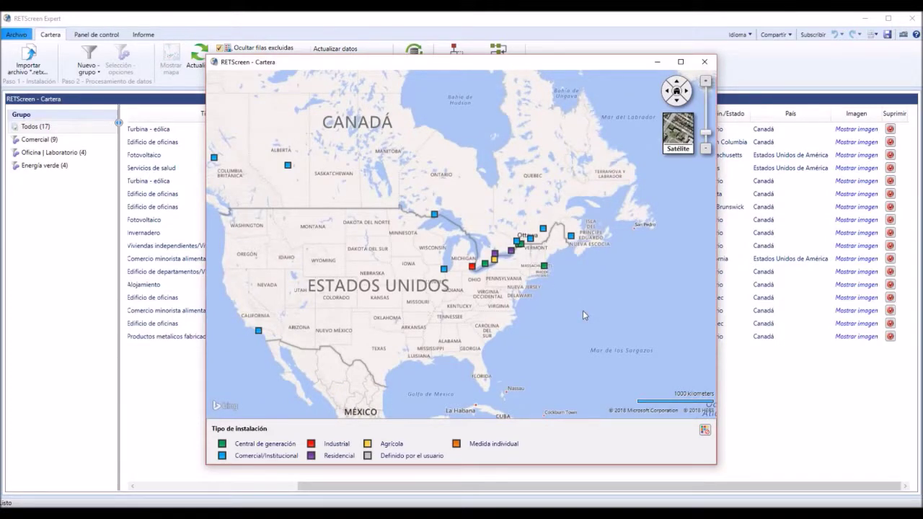
{"action": "scroll", "coordinate": [584, 316], "scroll_direction": "up", "scroll_amount": 1}
{"action": "scroll", "coordinate": [584, 316], "scroll_direction": "up", "scroll_amount": 1}
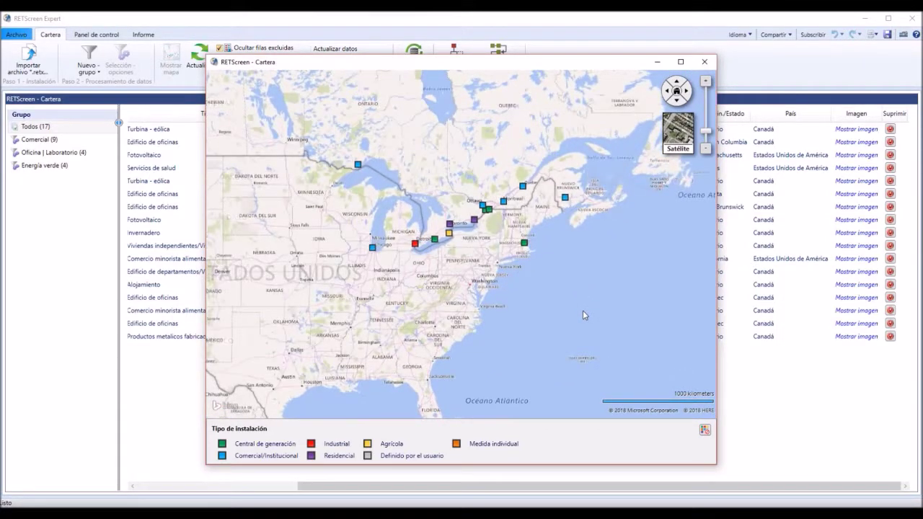
{"action": "scroll", "coordinate": [583, 310], "scroll_direction": "up", "scroll_amount": 1}
{"action": "left_click_drag", "start_coordinate": [504, 289], "coordinate": [545, 346]}
{"action": "scroll", "coordinate": [545, 346], "scroll_direction": "down", "scroll_amount": 1}
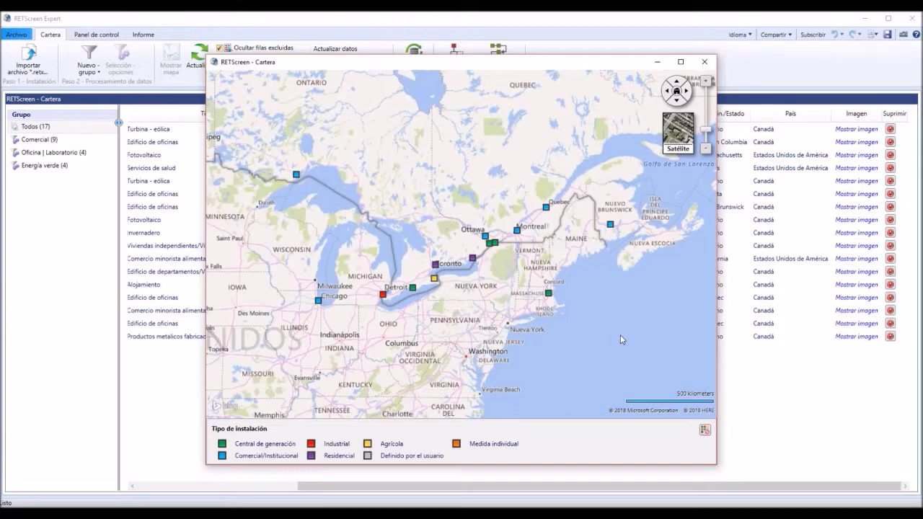
{"action": "mouse_move", "coordinate": [517, 232]}
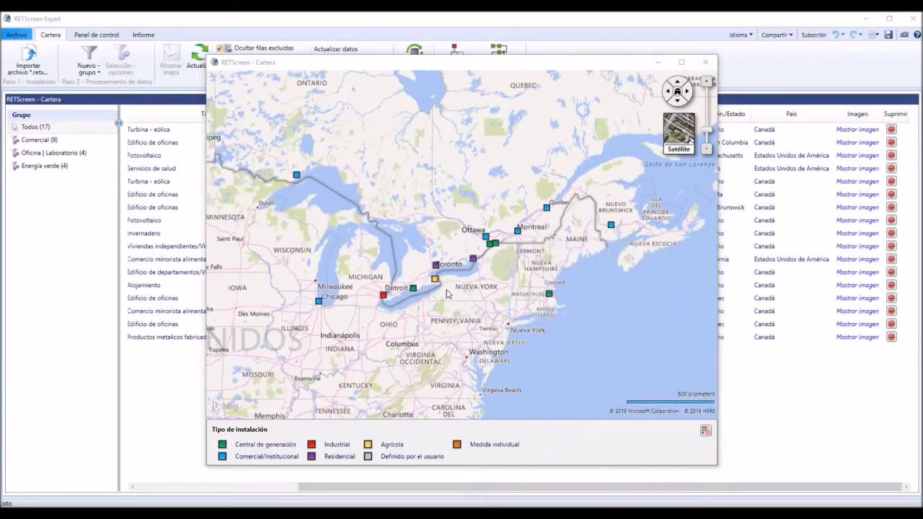
{"action": "mouse_move", "coordinate": [414, 290]}
{"action": "left_click", "coordinate": [705, 62]}
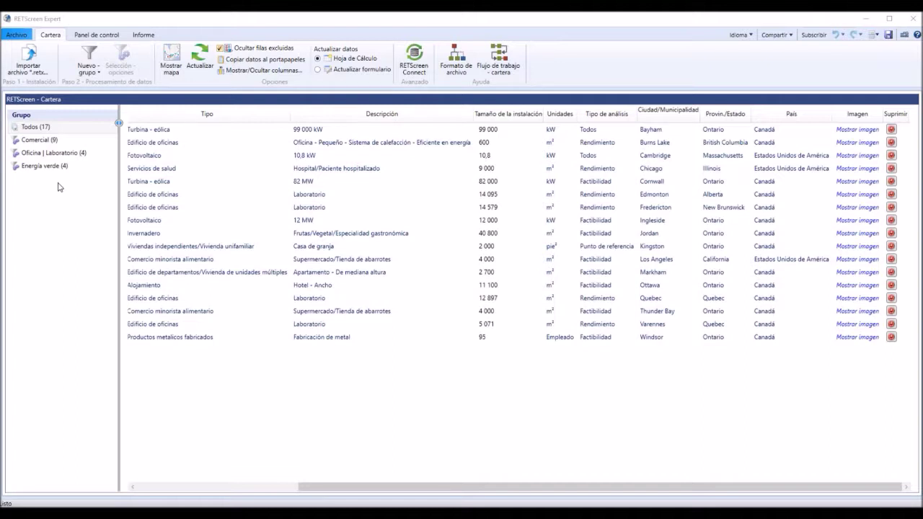
- Display only the Comercial group's facilities in the portfolio table, starting from the Incluir column
{"action": "left_click", "coordinate": [42, 141]}
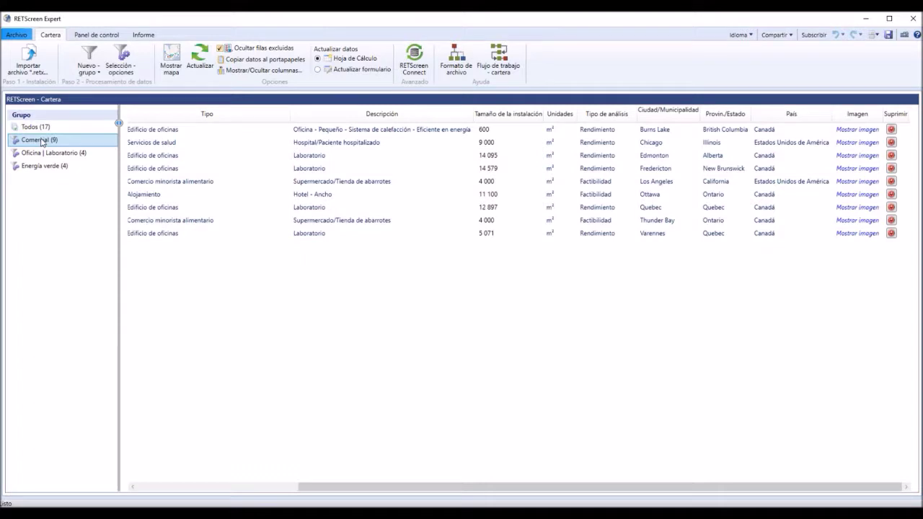
{"action": "left_click_drag", "start_coordinate": [370, 487], "coordinate": [238, 484]}
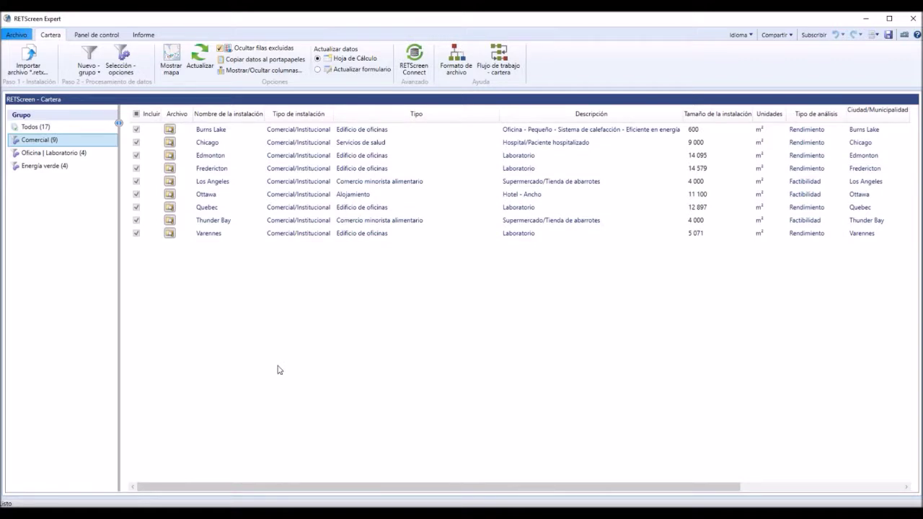
- View the Energía verde and Oficina | Laboratorio groups, and check the latter's filter conditions without changing them
{"action": "left_click", "coordinate": [16, 168]}
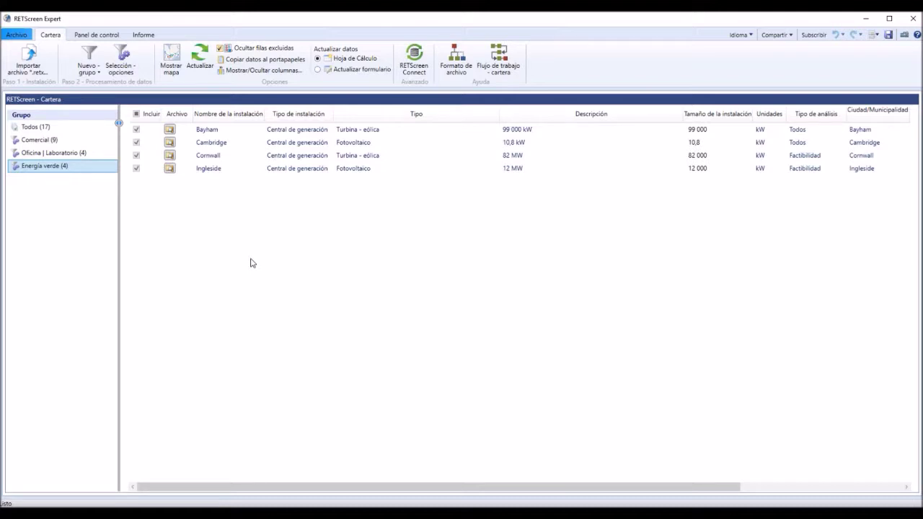
{"action": "left_click", "coordinate": [75, 153]}
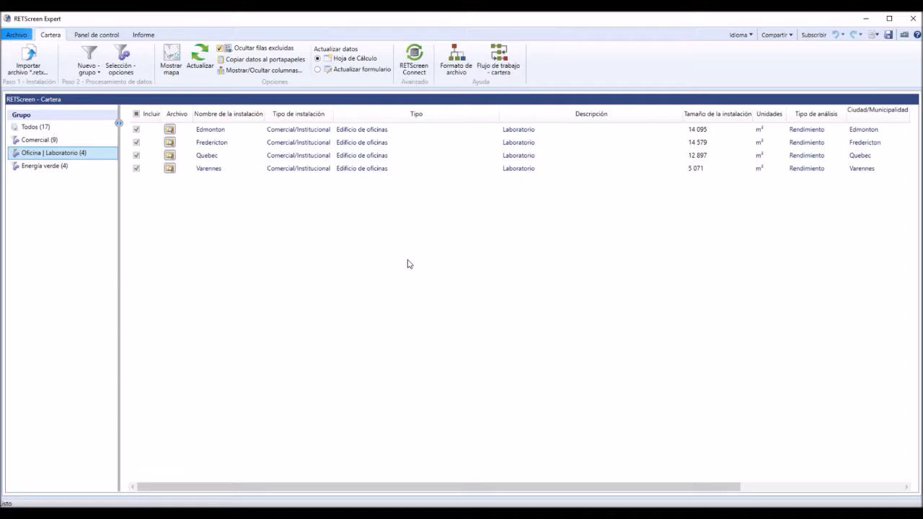
{"action": "left_click", "coordinate": [123, 61]}
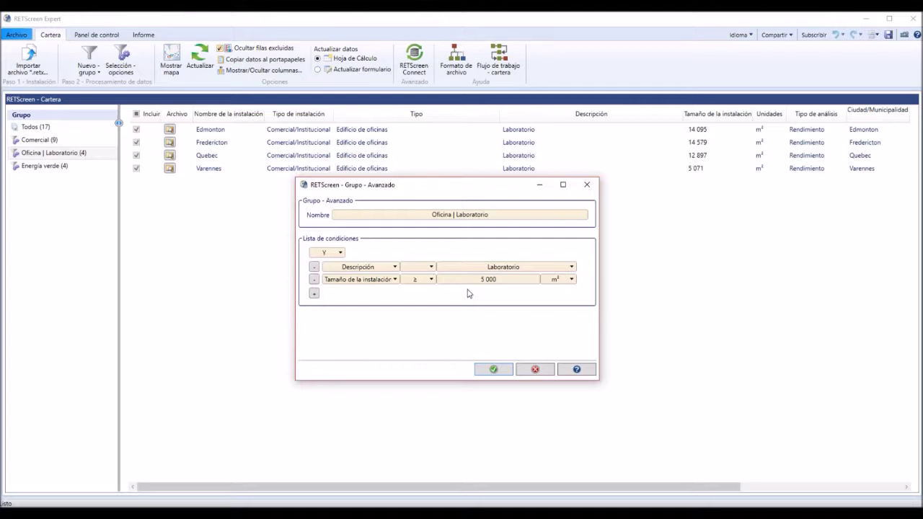
{"action": "left_click", "coordinate": [532, 369]}
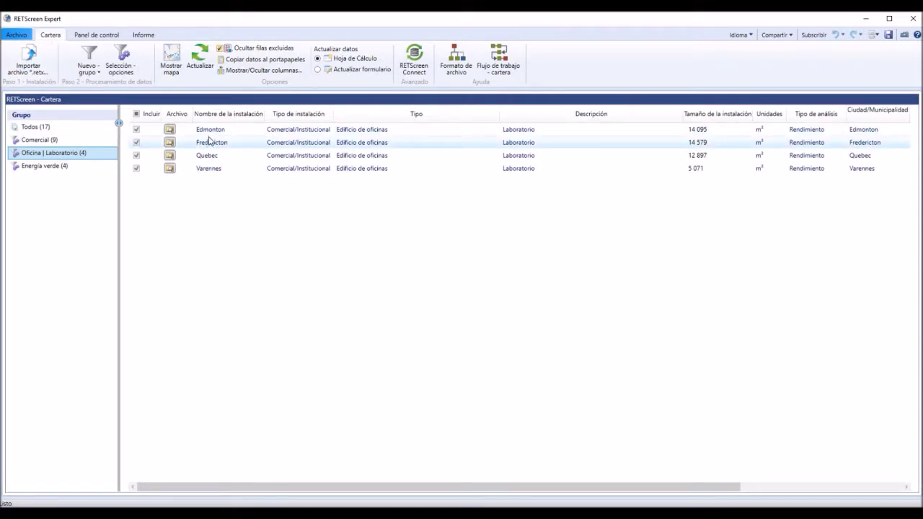
- Switch to the Detroit - step 1.retx file and display its Gas natural data table
{"action": "left_click", "coordinate": [207, 505]}
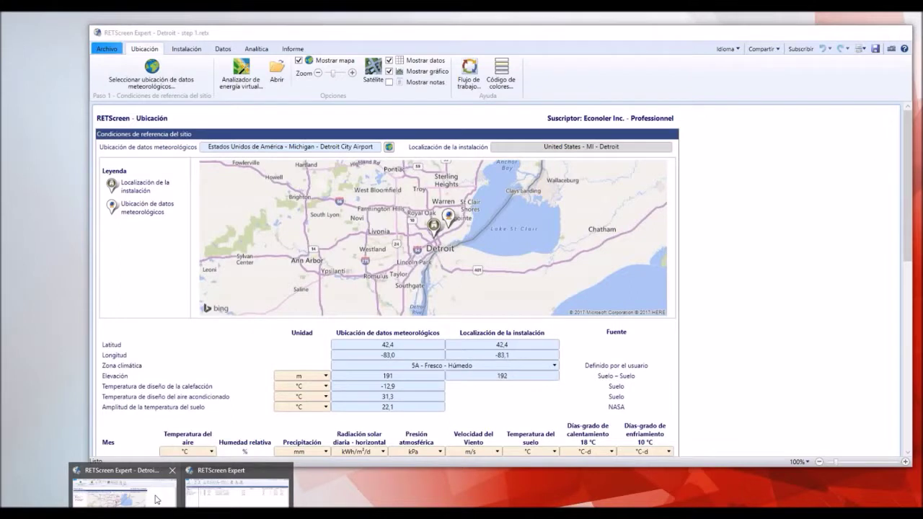
{"action": "left_click", "coordinate": [157, 499]}
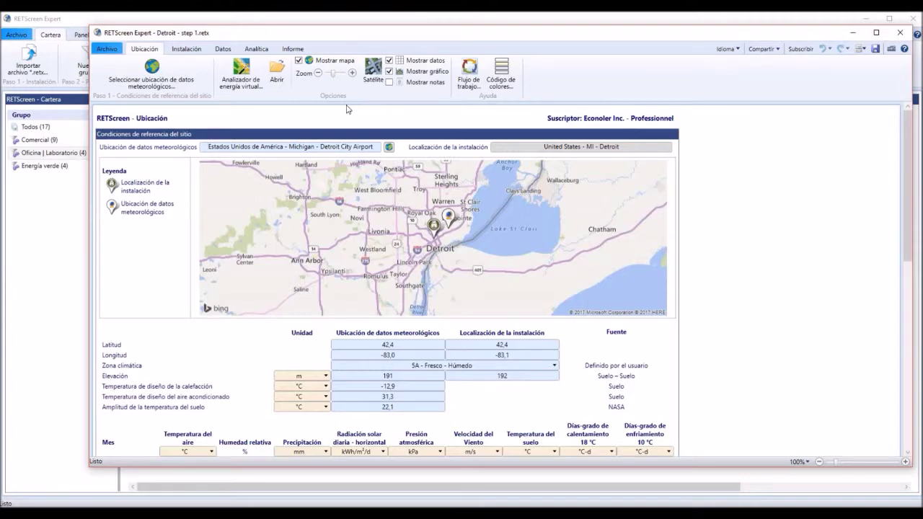
{"action": "left_click", "coordinate": [223, 49]}
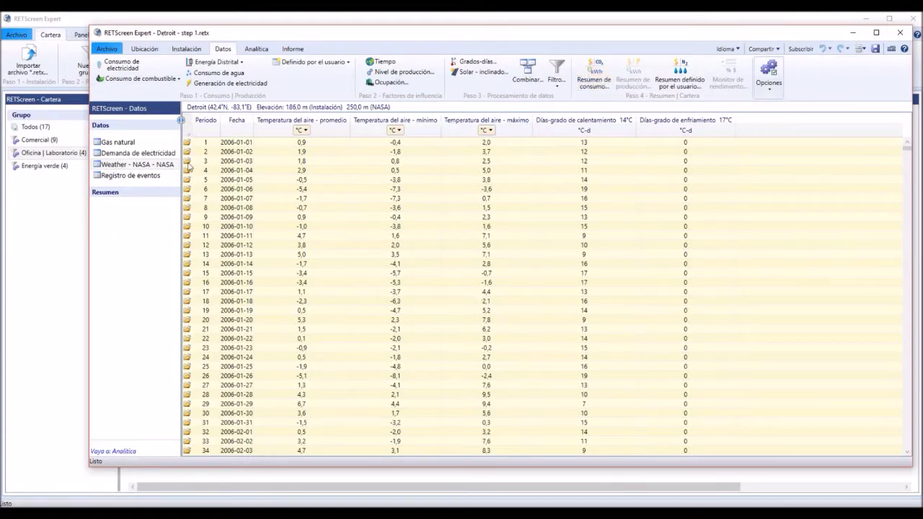
{"action": "left_click", "coordinate": [115, 144]}
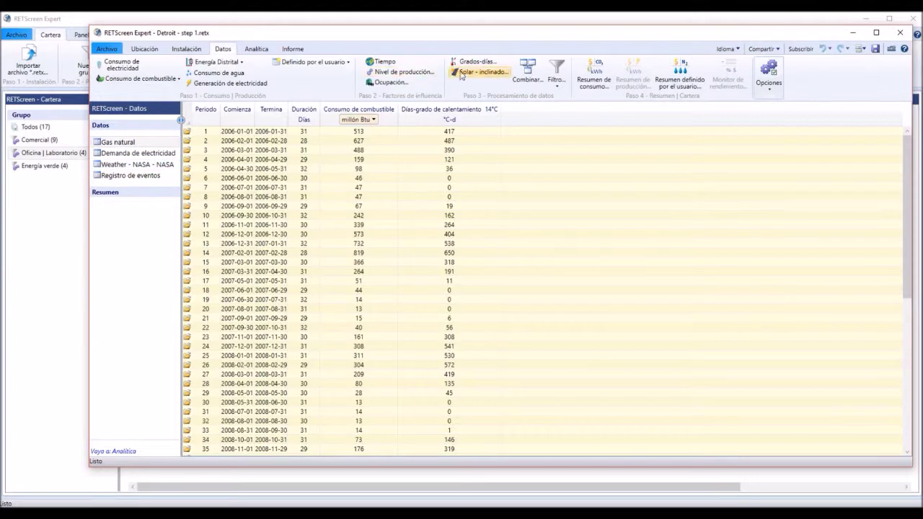
- Start a consumption summary with emissions but no costs, keeping Gas natural - millón Btu as the fuel type
{"action": "left_click", "coordinate": [597, 71]}
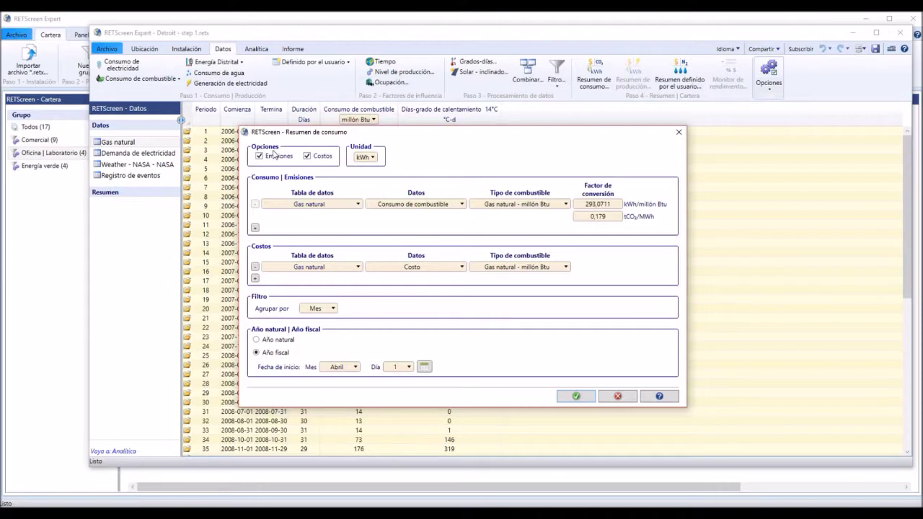
{"action": "left_click", "coordinate": [307, 156]}
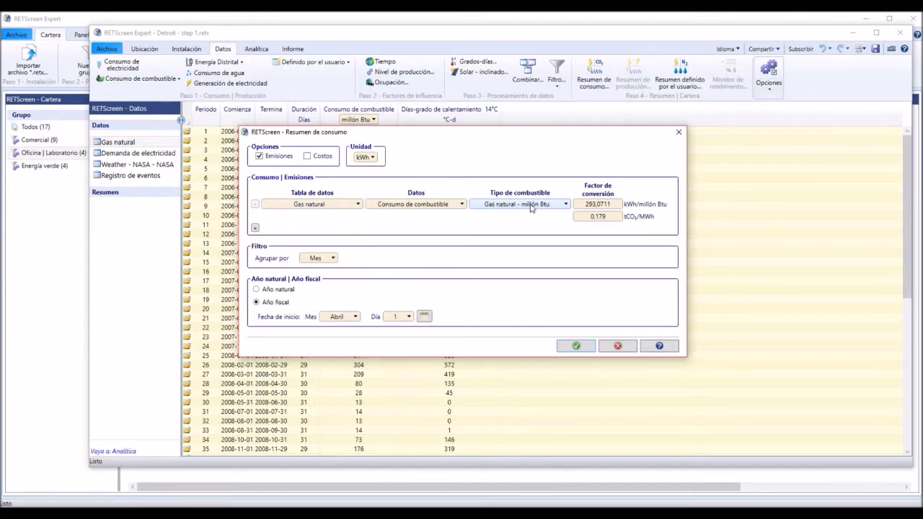
{"action": "left_click", "coordinate": [564, 205]}
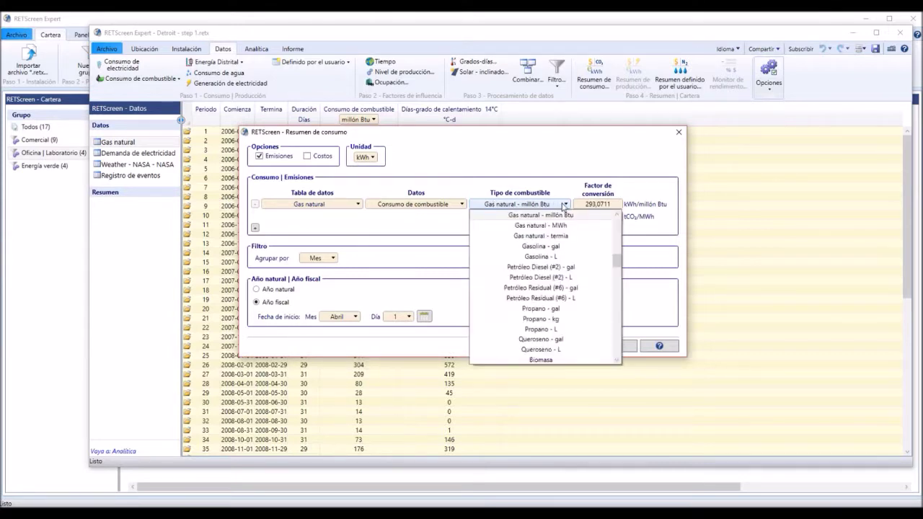
{"action": "scroll", "coordinate": [575, 354], "scroll_direction": "down", "scroll_amount": 1}
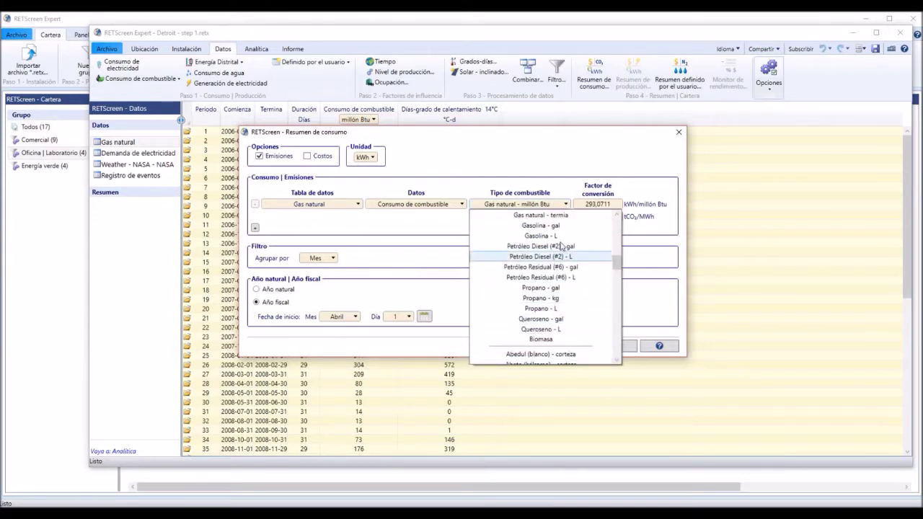
{"action": "left_click", "coordinate": [548, 207]}
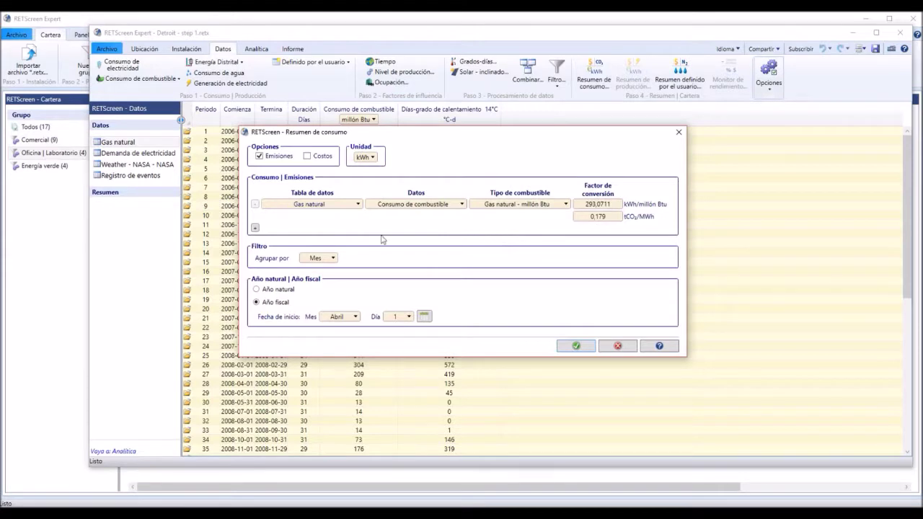
- Add a second consumption entry using the Demanda de electricidad table with Electricidad as its data
{"action": "left_click", "coordinate": [255, 228]}
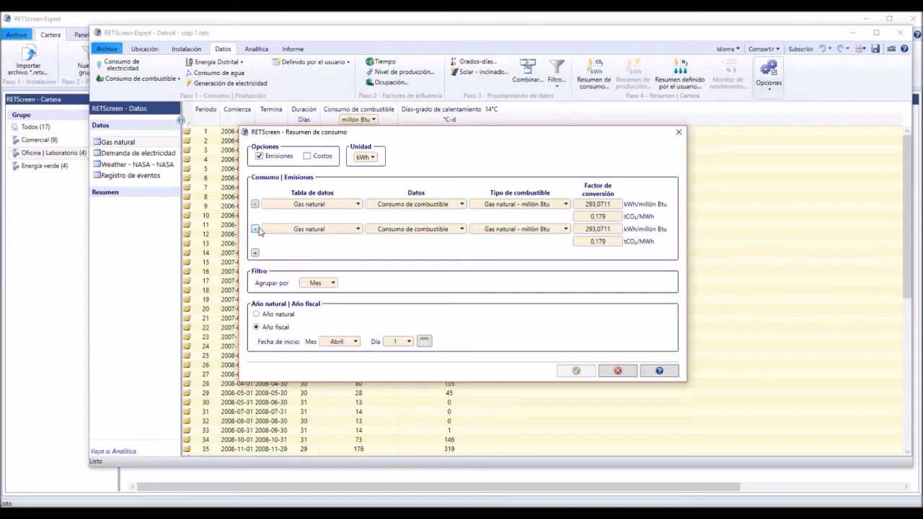
{"action": "left_click", "coordinate": [356, 230]}
{"action": "left_click", "coordinate": [347, 254]}
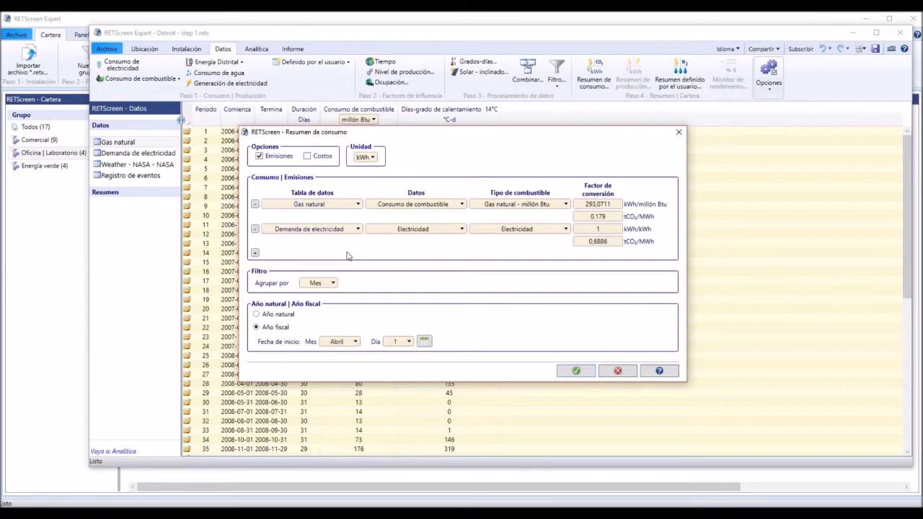
{"action": "left_click", "coordinate": [411, 229]}
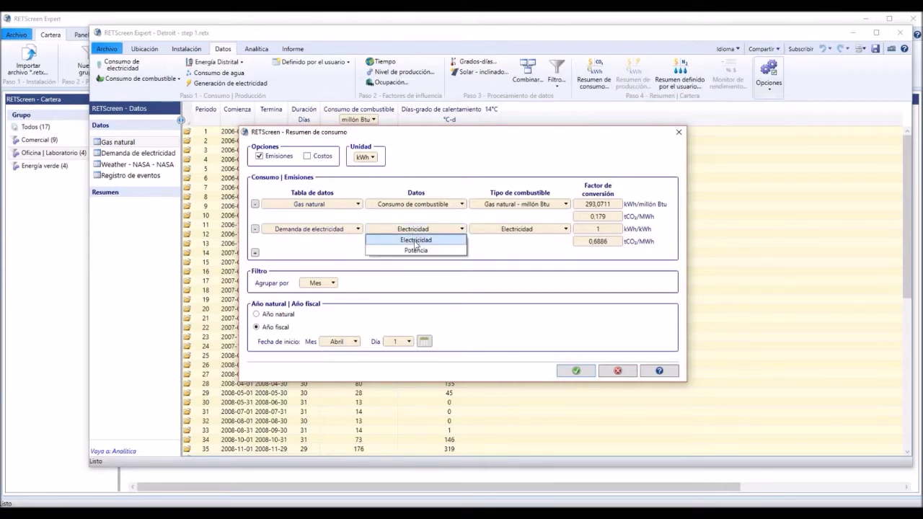
{"action": "left_click", "coordinate": [416, 244]}
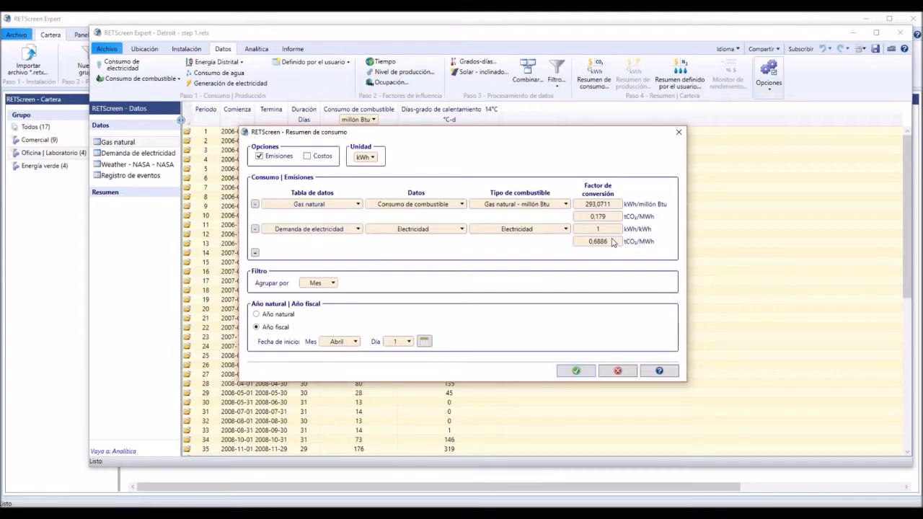
- Group the consumption summary by Mes on an Año natural basis and generate it
{"action": "left_click", "coordinate": [331, 283]}
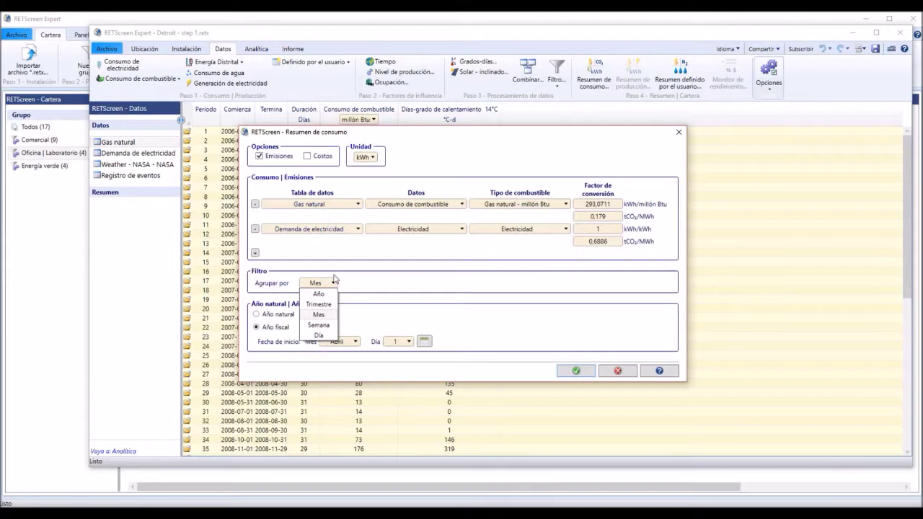
{"action": "left_click", "coordinate": [319, 316]}
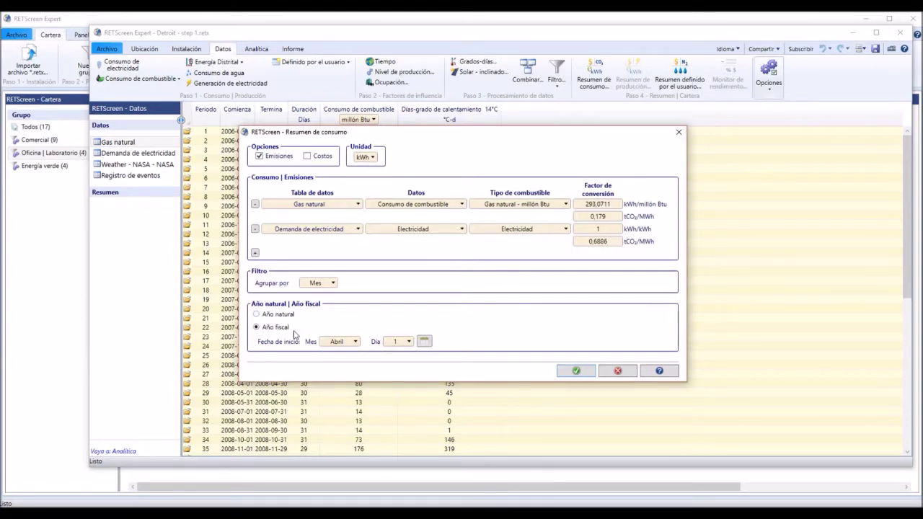
{"action": "left_click", "coordinate": [256, 315]}
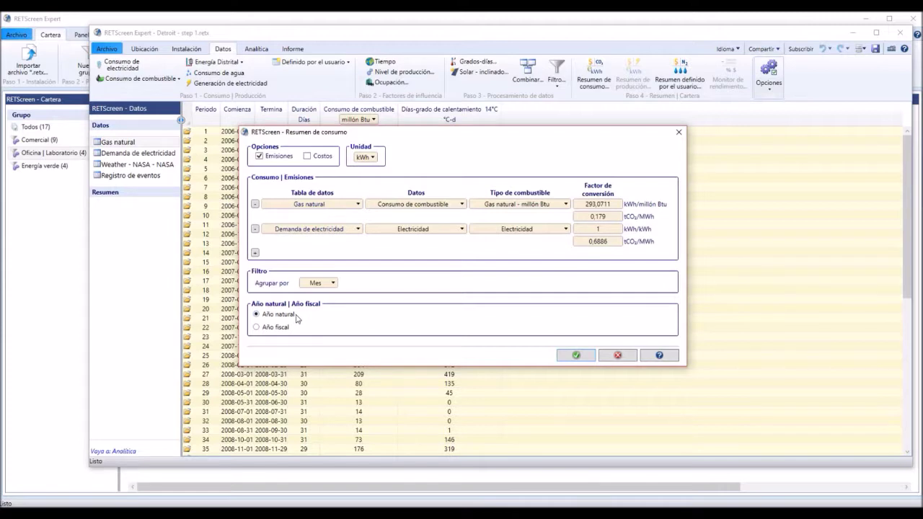
{"action": "left_click", "coordinate": [583, 354]}
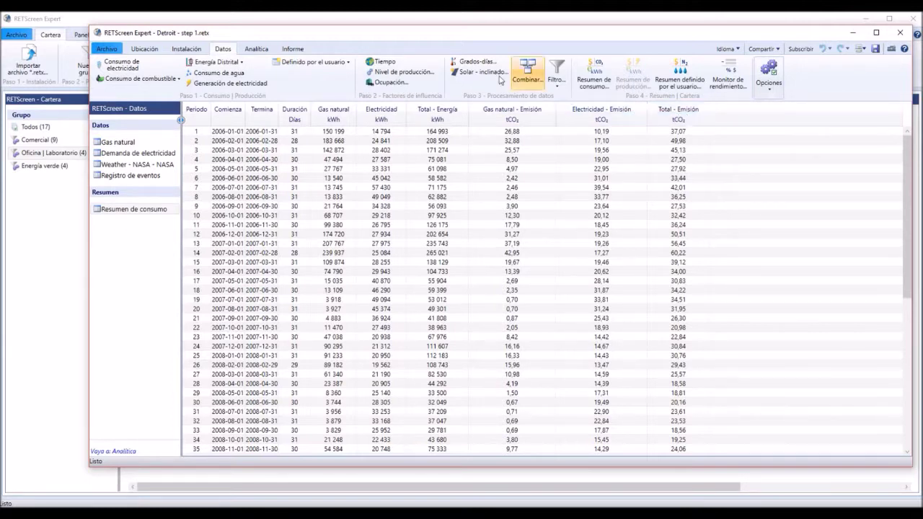
- Start a predicted and actual consumption summary in the analytics section, using the Gas natural - Antes regression for natural gas
{"action": "left_click", "coordinate": [257, 49]}
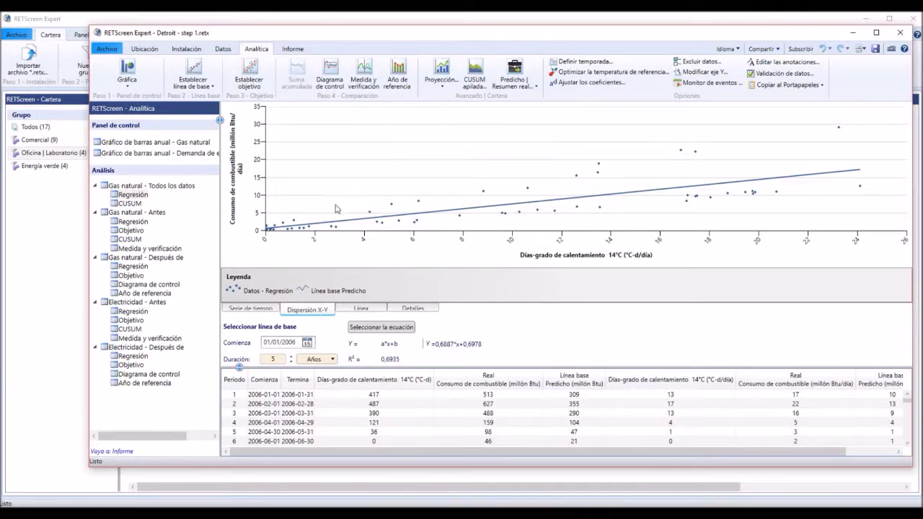
{"action": "left_click", "coordinate": [141, 143]}
{"action": "left_click", "coordinate": [143, 155]}
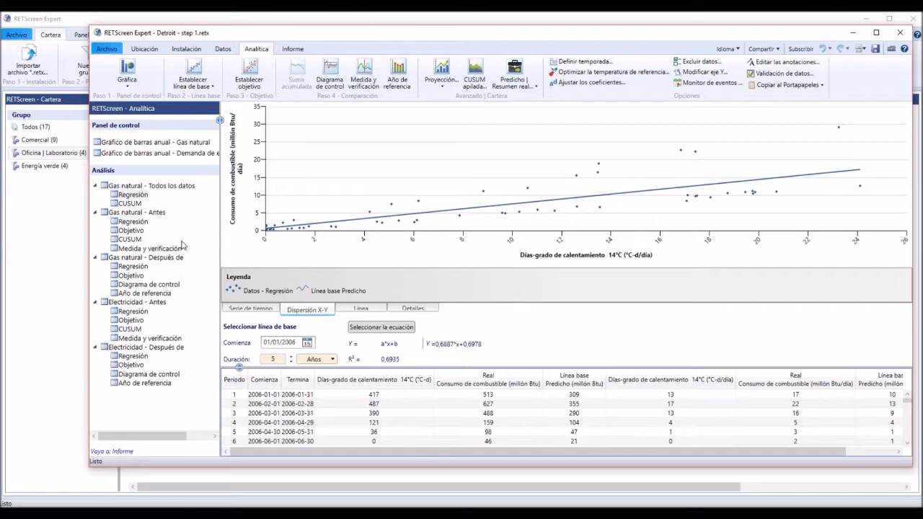
{"action": "left_click", "coordinate": [514, 81]}
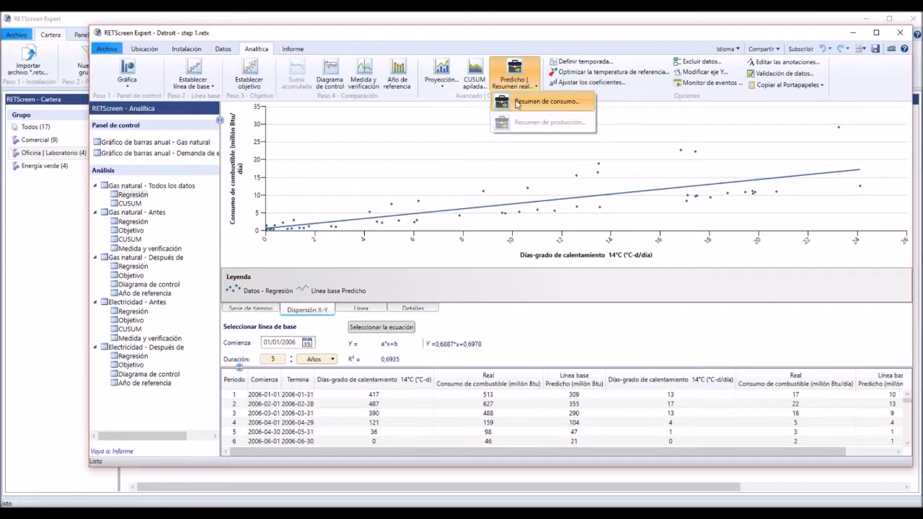
{"action": "left_click", "coordinate": [516, 103]}
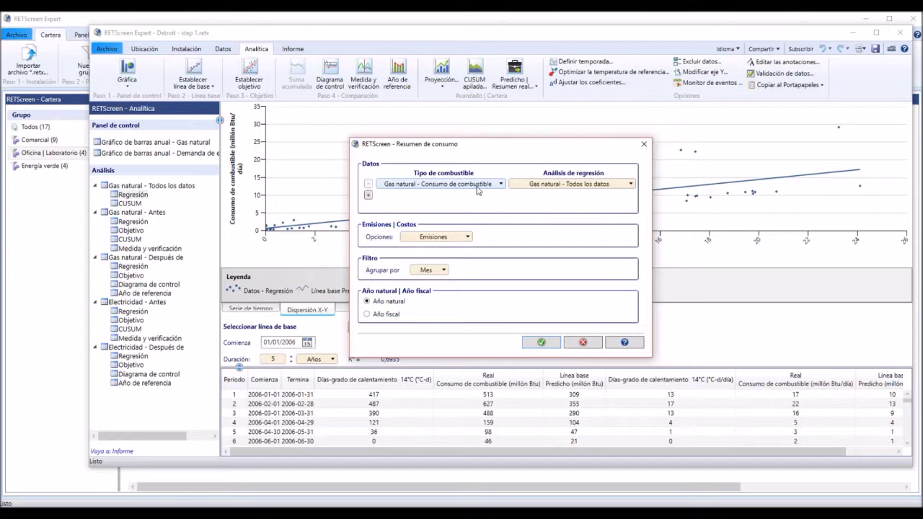
{"action": "left_click", "coordinate": [617, 185]}
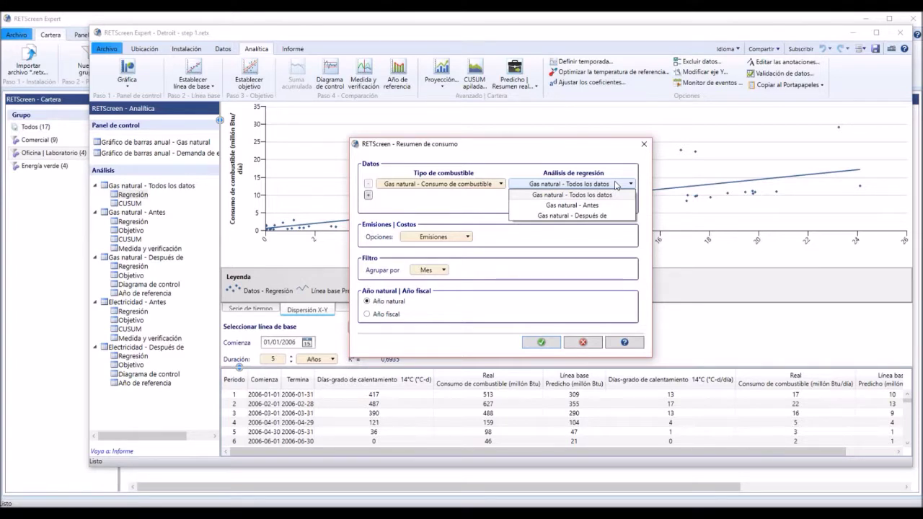
{"action": "left_click", "coordinate": [610, 205]}
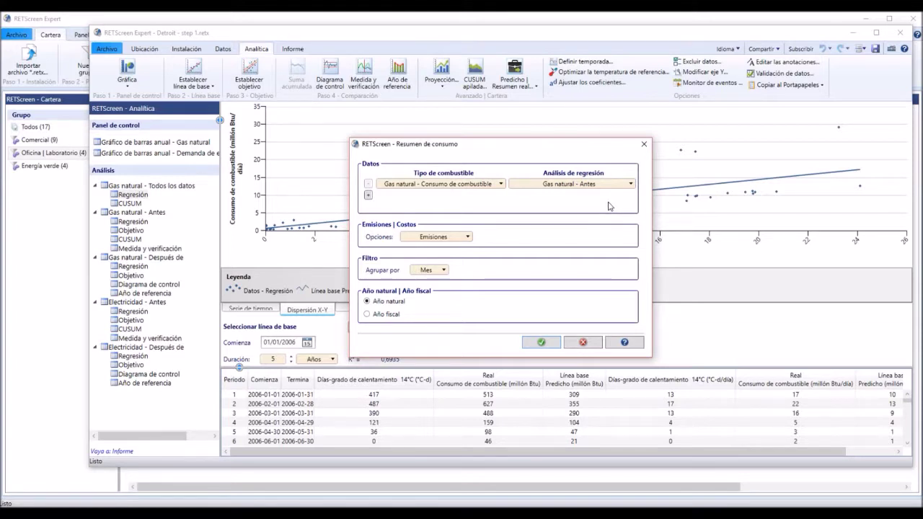
- Add Demanda de electricidad - Electricidad as a second fuel with the Electricidad - Antes regression
{"action": "left_click", "coordinate": [368, 196]}
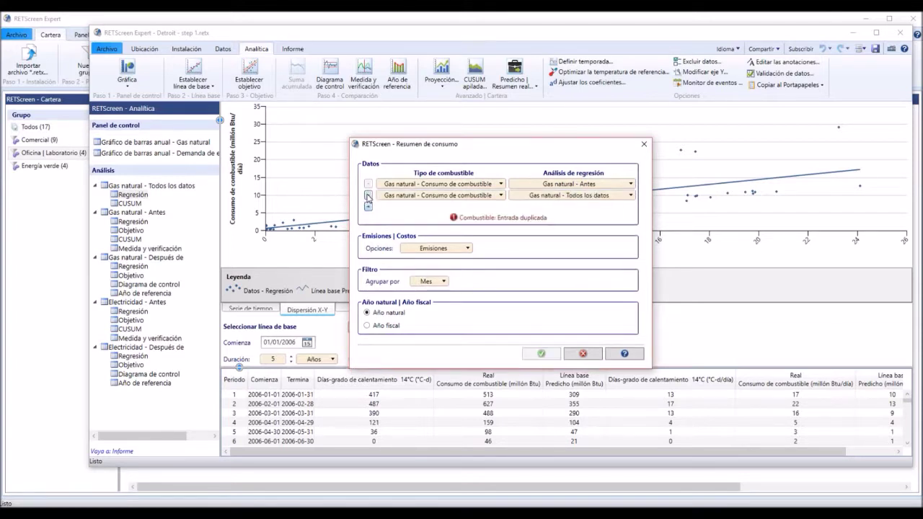
{"action": "left_click", "coordinate": [476, 195]}
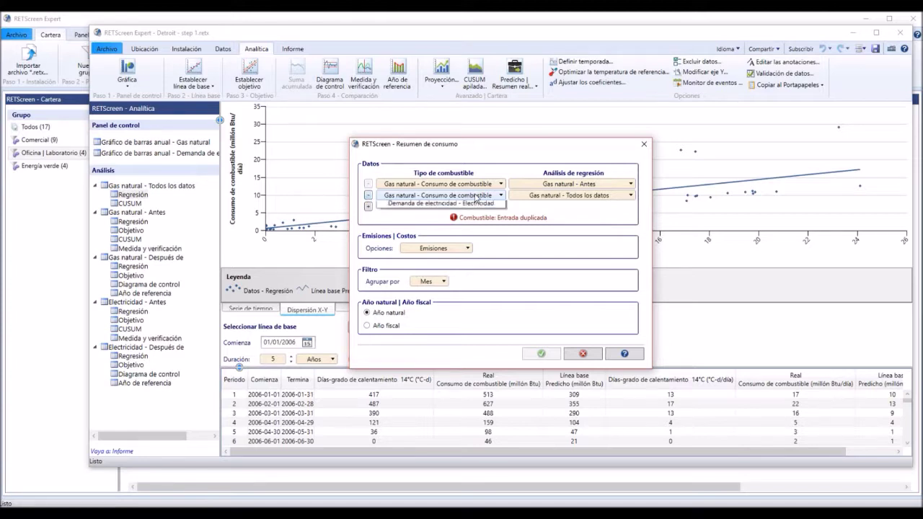
{"action": "left_click", "coordinate": [464, 217]}
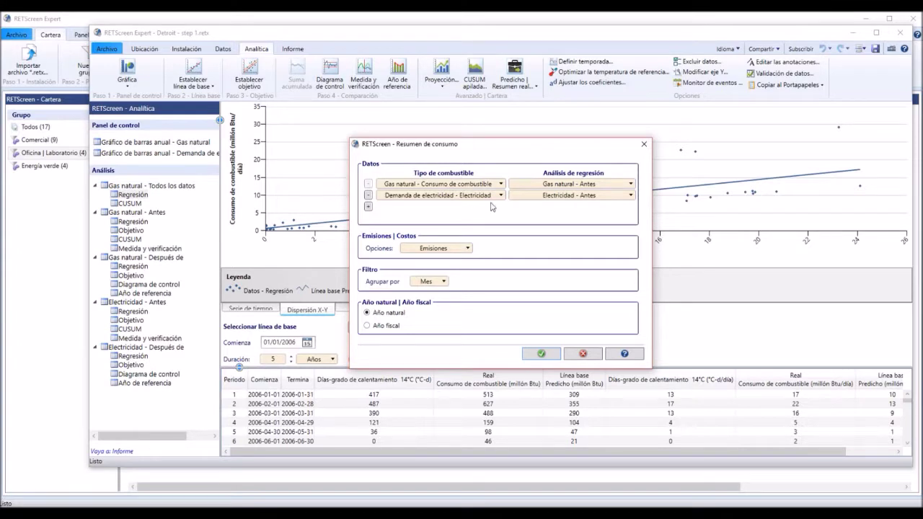
{"action": "left_click", "coordinate": [579, 195]}
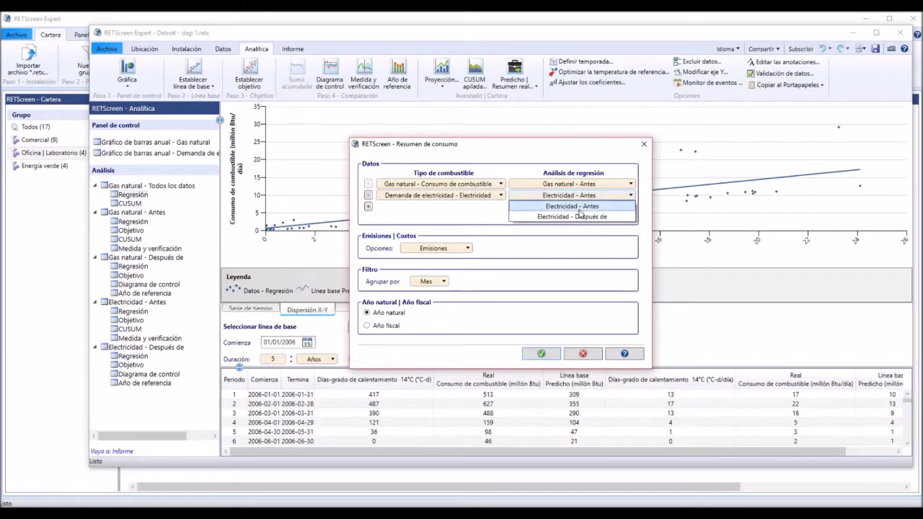
{"action": "left_click", "coordinate": [580, 207]}
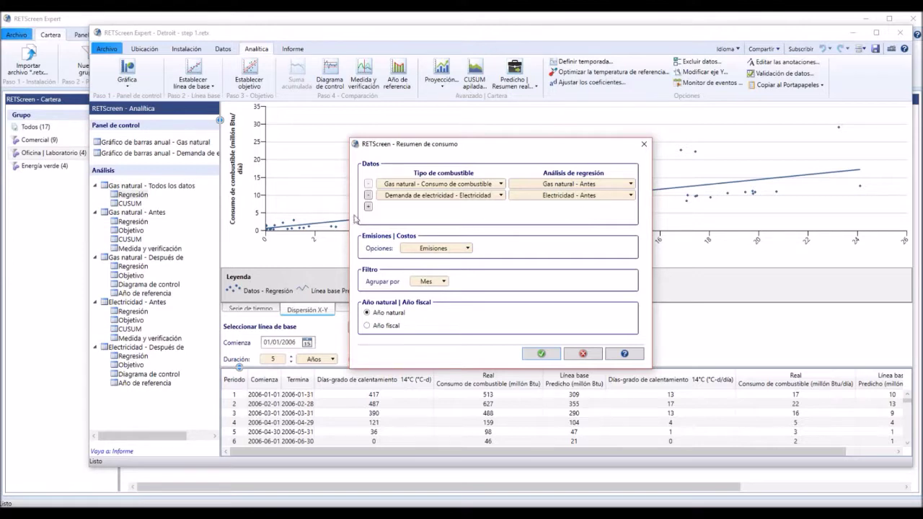
- Try a third fuel entry and generate the summary without it, keeping Emisiones, grouping by Mes and Año natural
{"action": "left_click", "coordinate": [367, 206]}
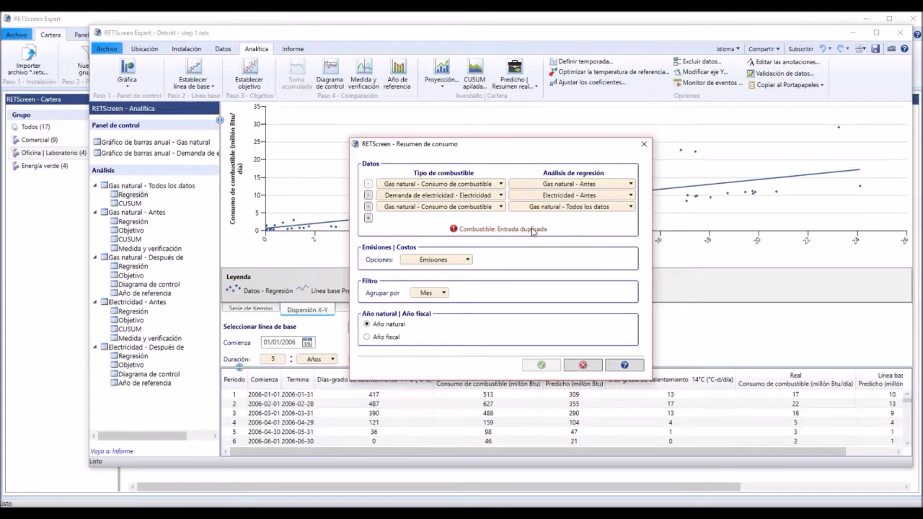
{"action": "left_click", "coordinate": [368, 208]}
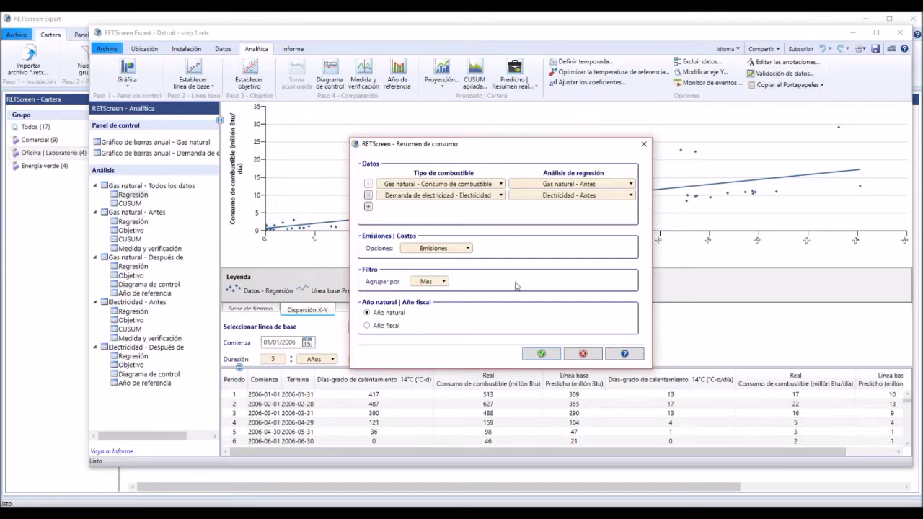
{"action": "left_click", "coordinate": [546, 357]}
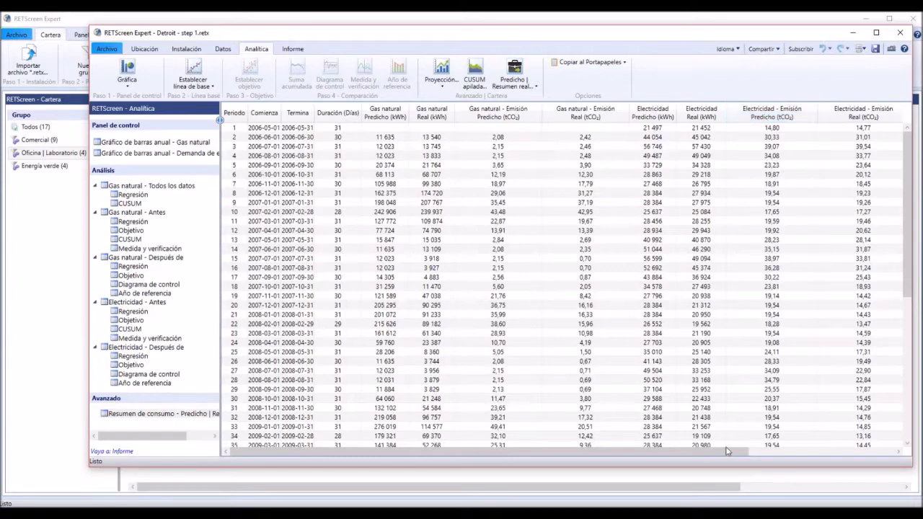
- Save the Detroit analysis file as a new copy named "Detroit - step 2" in the Mes Fichiers folder
{"action": "left_click_drag", "start_coordinate": [725, 452], "coordinate": [879, 447]}
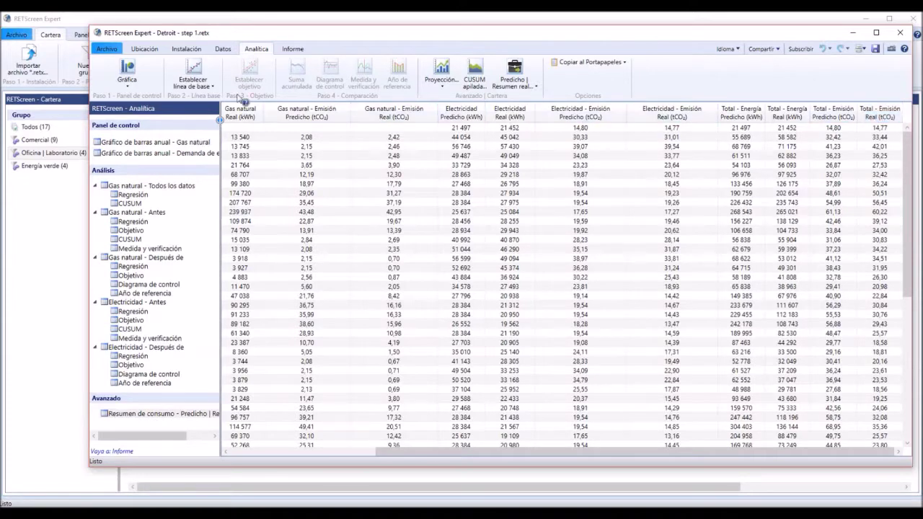
{"action": "left_click", "coordinate": [107, 49]}
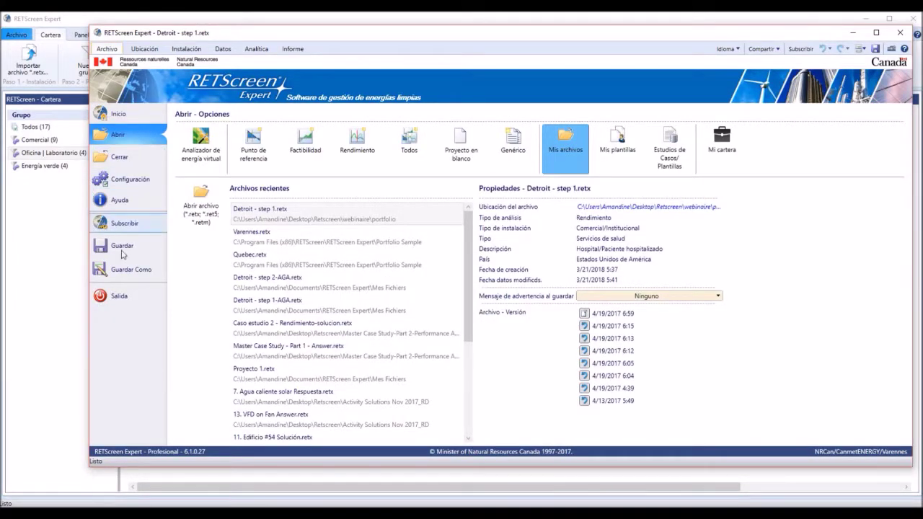
{"action": "left_click", "coordinate": [140, 277]}
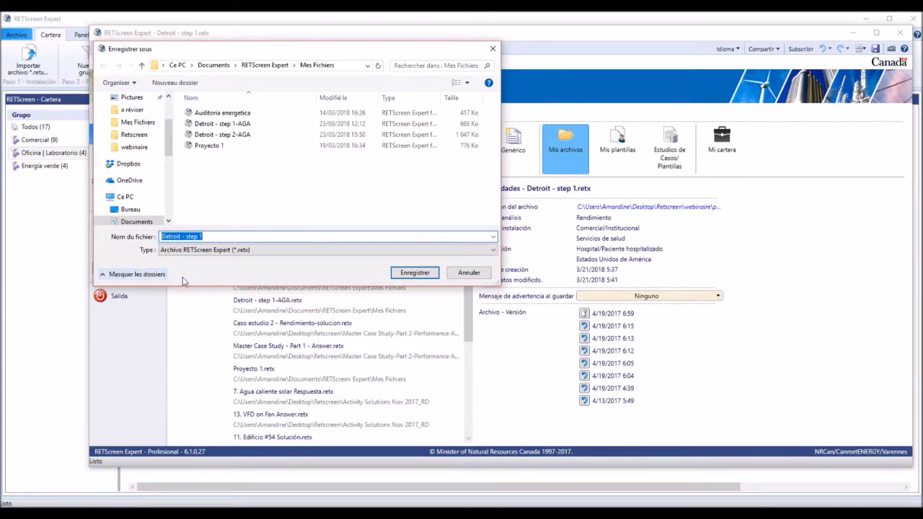
{"action": "left_click", "coordinate": [219, 237]}
{"action": "key", "text": "BackSpace"}
{"action": "type", "text": "2"}
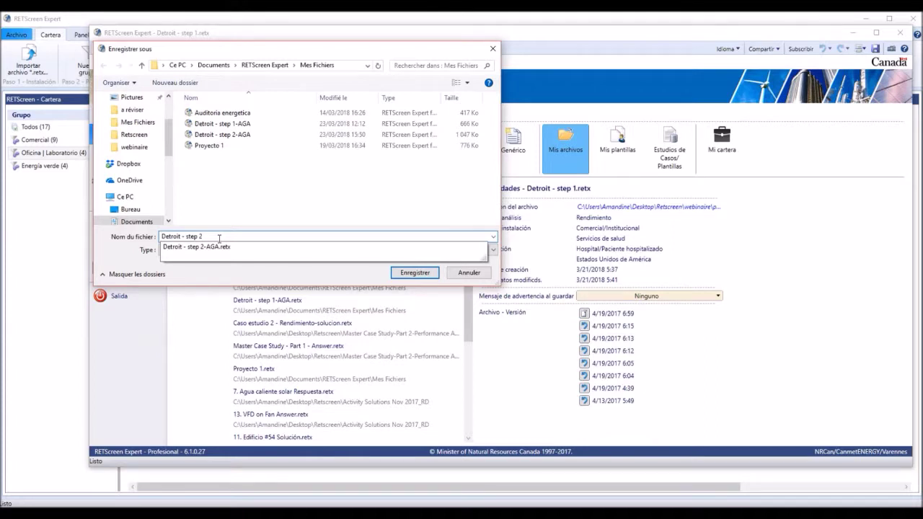
{"action": "left_click", "coordinate": [408, 273]}
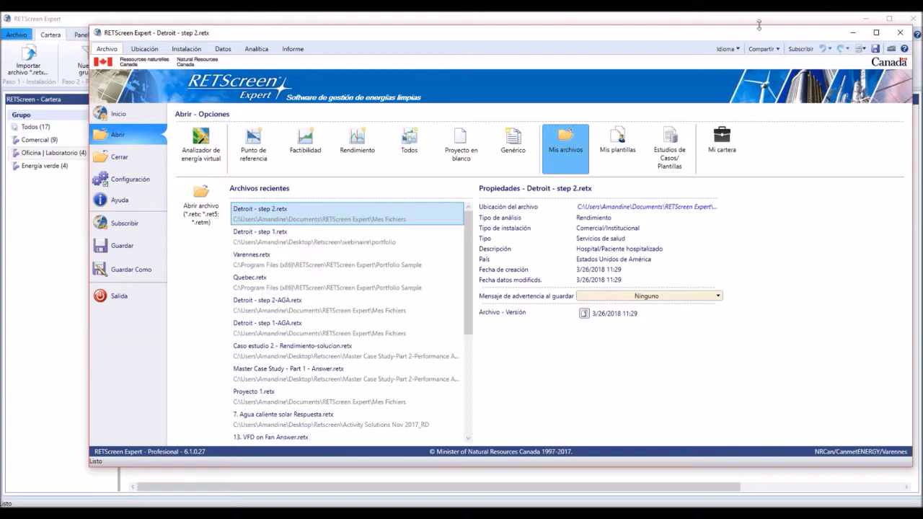
- Return to the portfolio's Todos group and import the "Detroit - step 2" file into it
{"action": "left_click", "coordinate": [853, 34]}
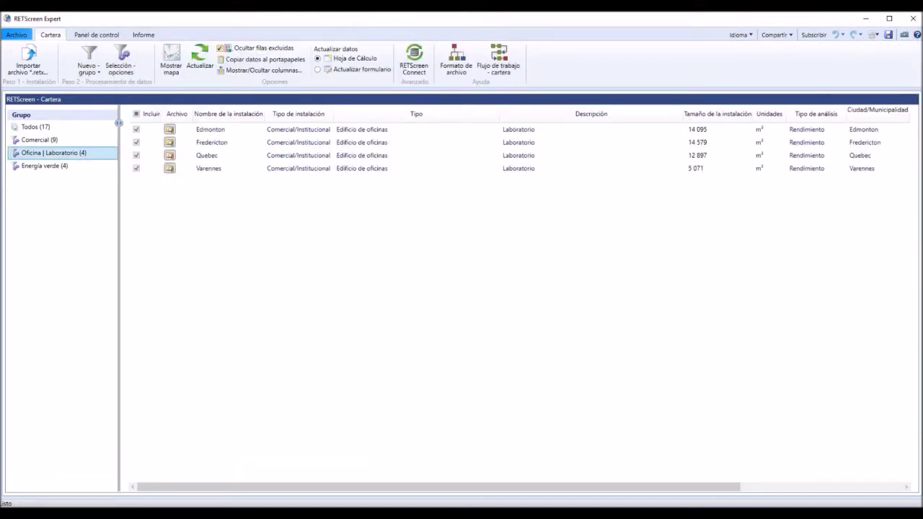
{"action": "left_click", "coordinate": [43, 127]}
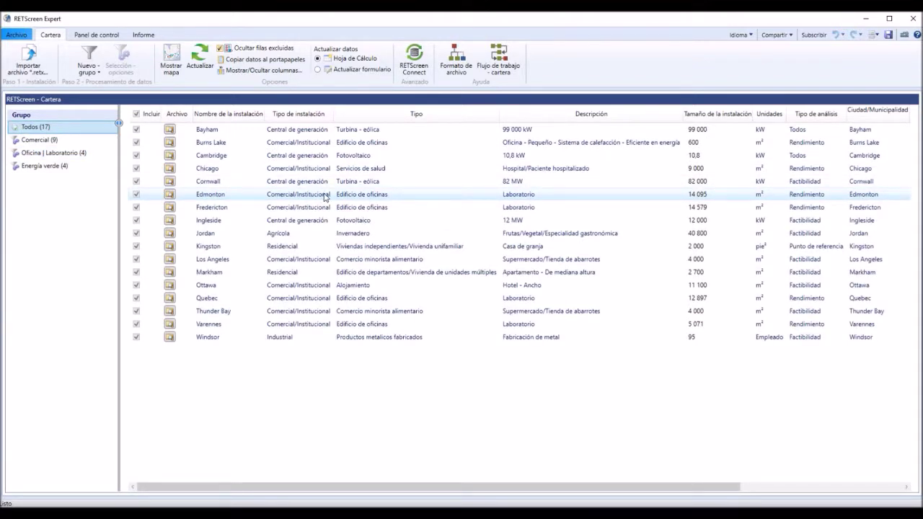
{"action": "left_click", "coordinate": [27, 59]}
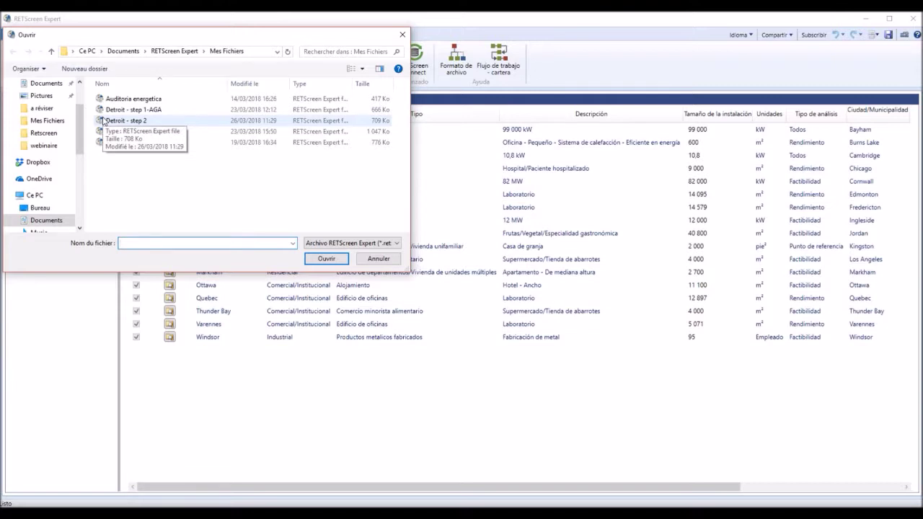
{"action": "left_click", "coordinate": [103, 122]}
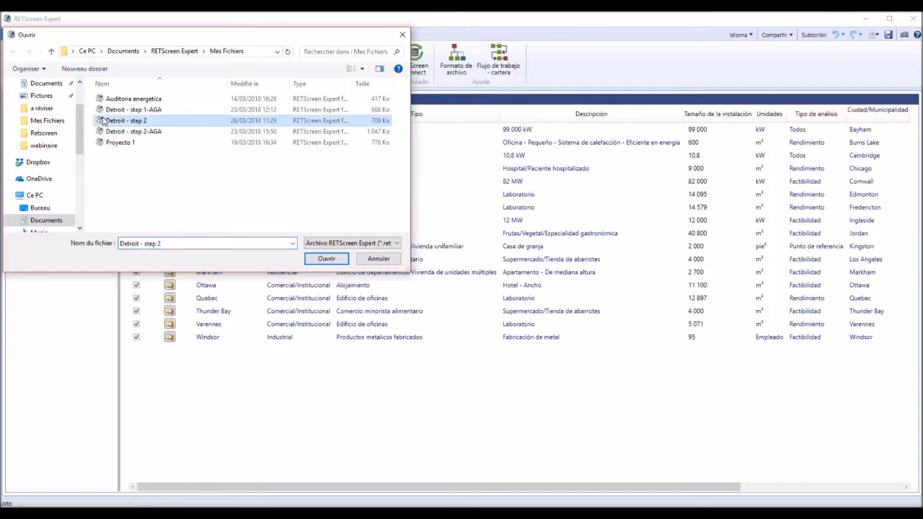
{"action": "left_click", "coordinate": [323, 259]}
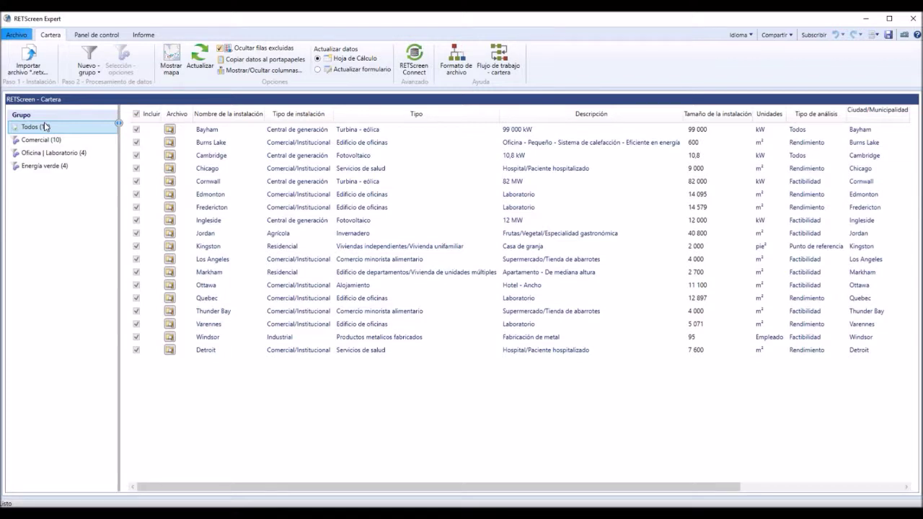
- View the Oficina | Laboratorio fuel consumption summary by facility name in the dashboard and inspect the yearly breakdown in its bars
{"action": "left_click", "coordinate": [100, 37]}
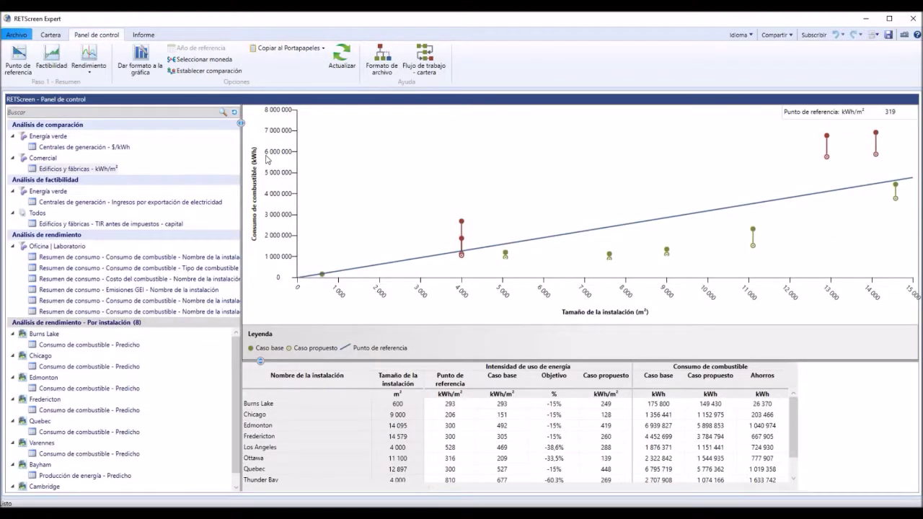
{"action": "left_click", "coordinate": [197, 260]}
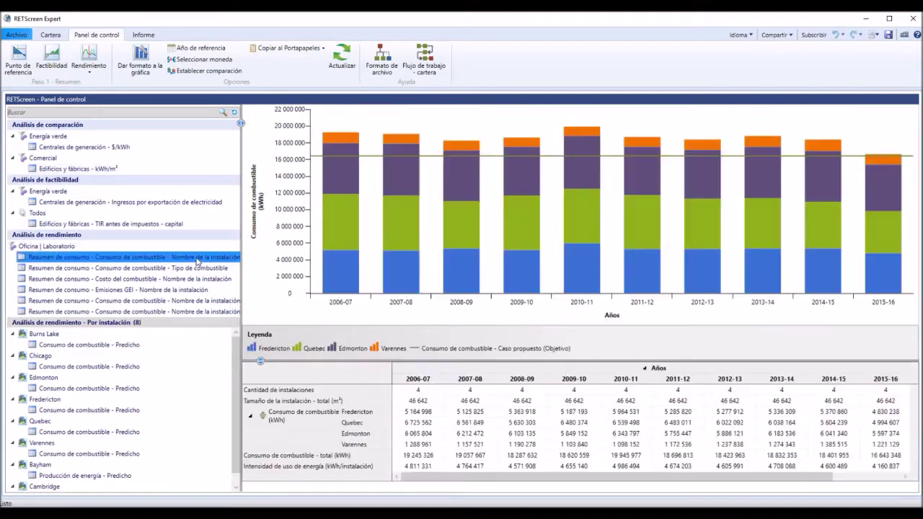
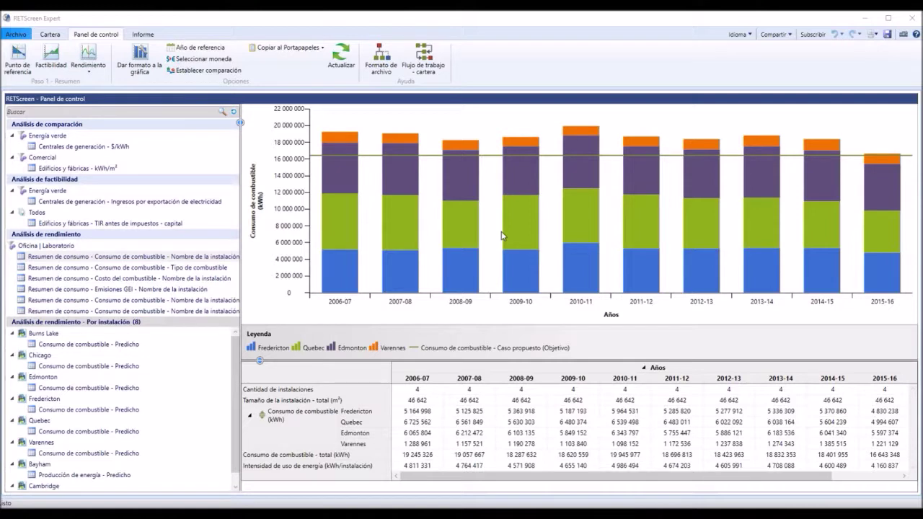
{"action": "mouse_move", "coordinate": [524, 220]}
{"action": "mouse_move", "coordinate": [389, 292]}
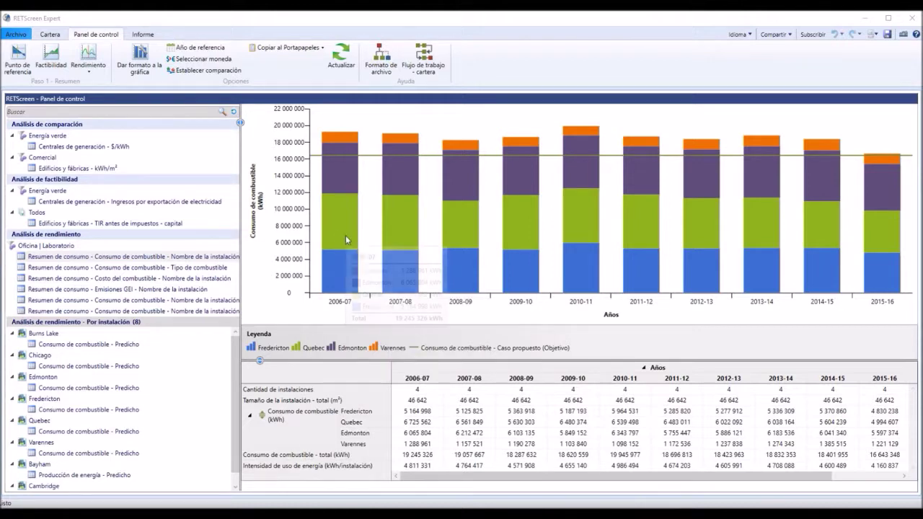
{"action": "mouse_move", "coordinate": [337, 237]}
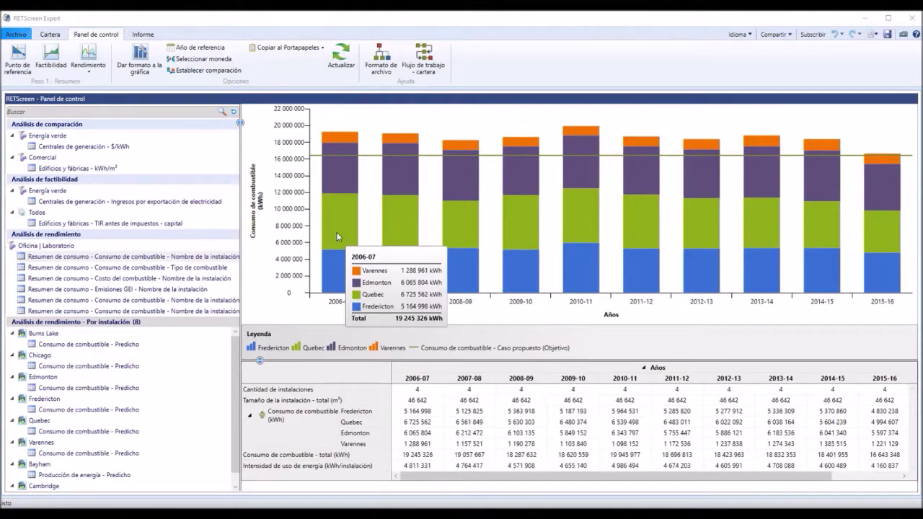
{"action": "mouse_move", "coordinate": [401, 222]}
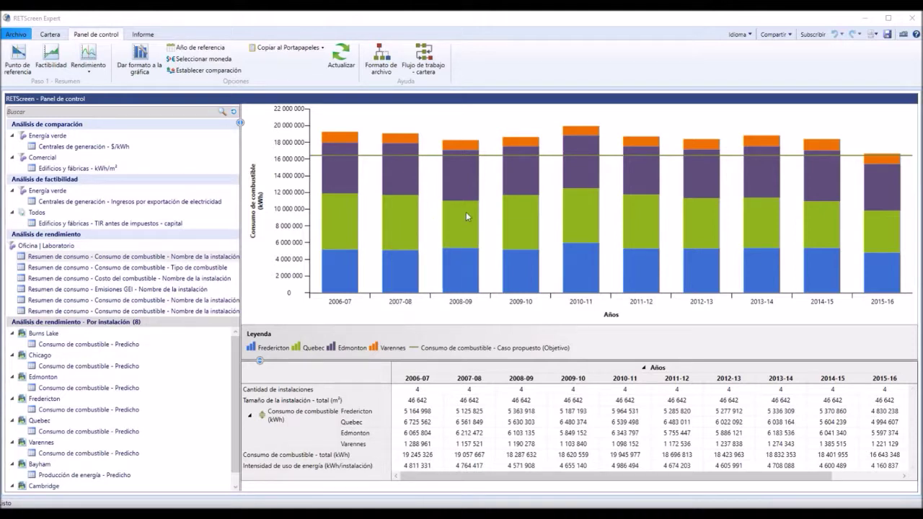
{"action": "mouse_move", "coordinate": [525, 215]}
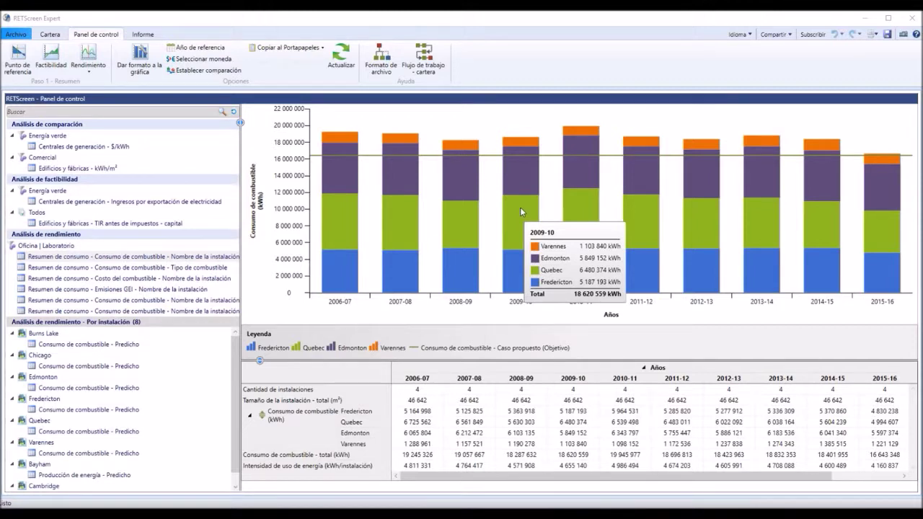
- Examine the 2009-10 column and the total fuel consumption and energy use intensity rows in the summary table
{"action": "left_click", "coordinate": [572, 379]}
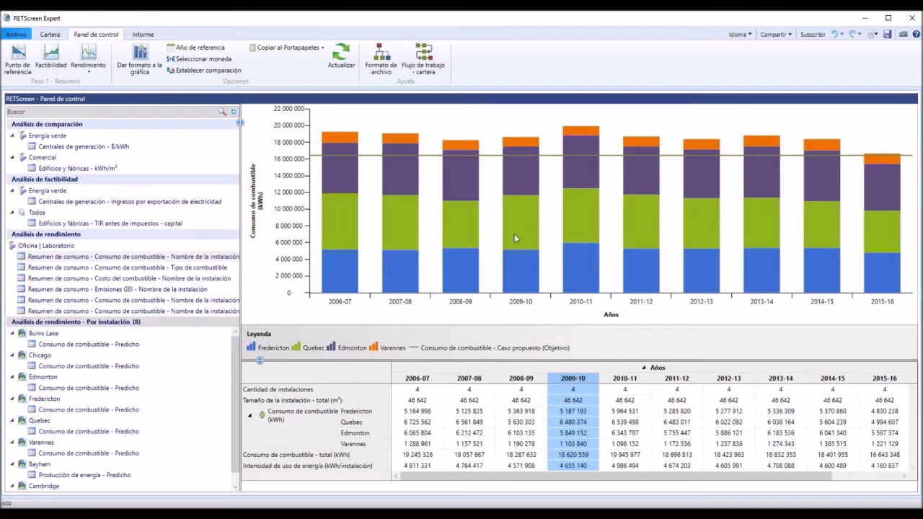
{"action": "mouse_move", "coordinate": [523, 235]}
{"action": "left_click", "coordinate": [268, 459]}
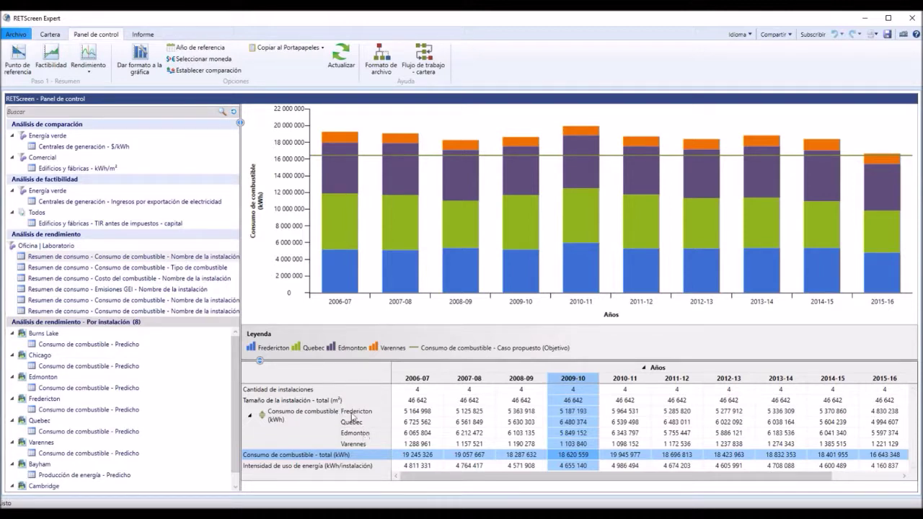
{"action": "left_click", "coordinate": [353, 466]}
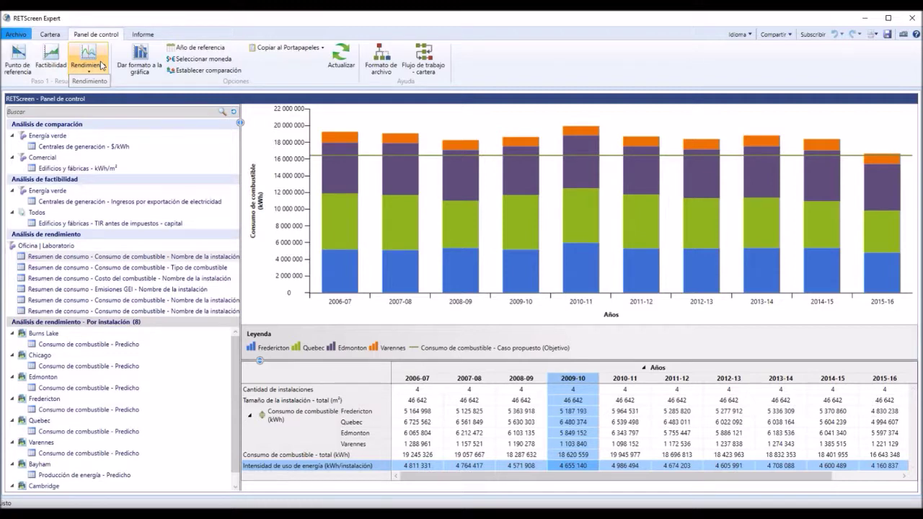
- Start a performance analysis on Resumen de consumo with Consumo de combustible as the data and kWh as the energy unit
{"action": "left_click", "coordinate": [152, 75]}
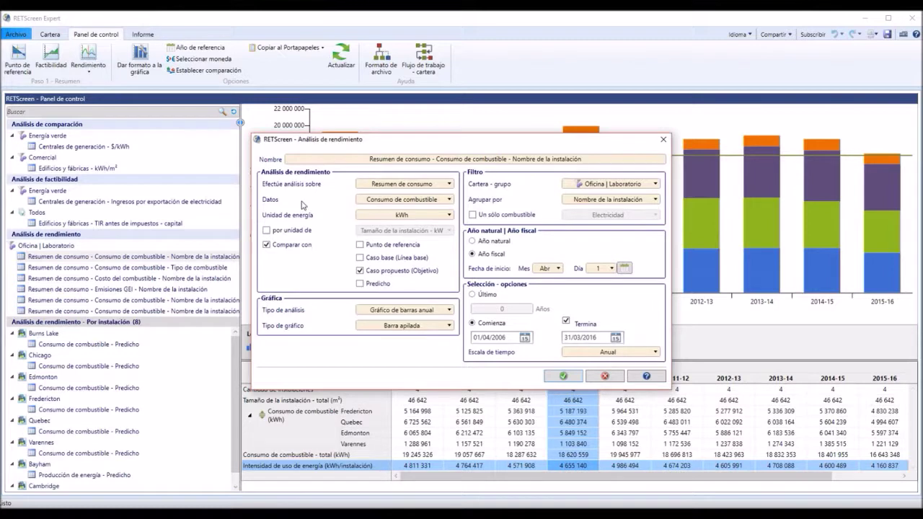
{"action": "left_click", "coordinate": [400, 186]}
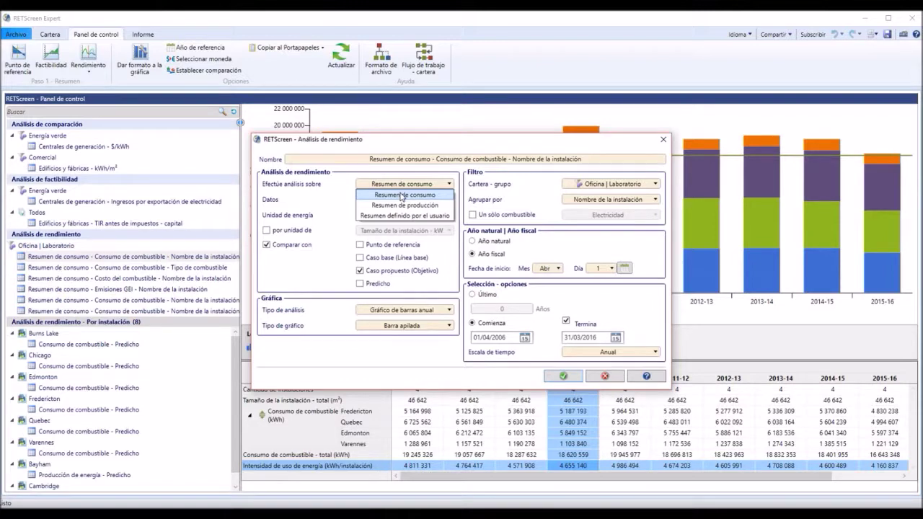
{"action": "left_click", "coordinate": [402, 196]}
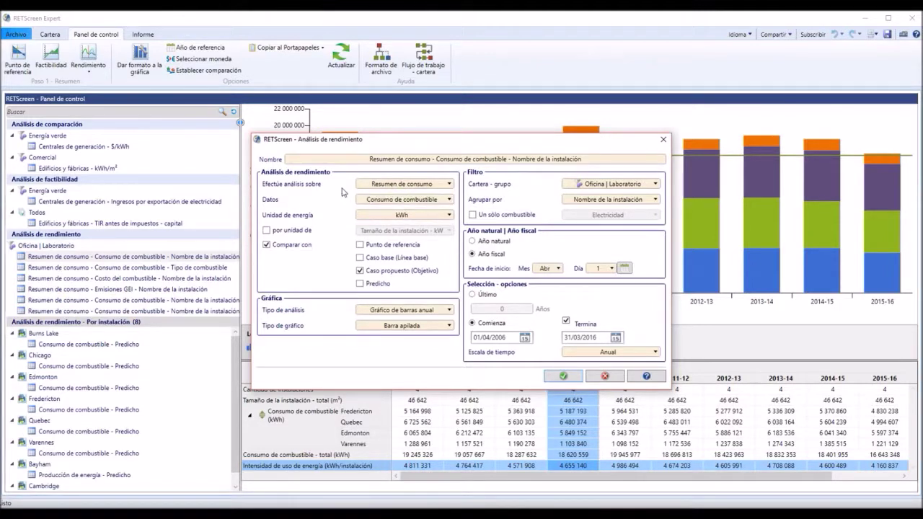
{"action": "left_click", "coordinate": [429, 200]}
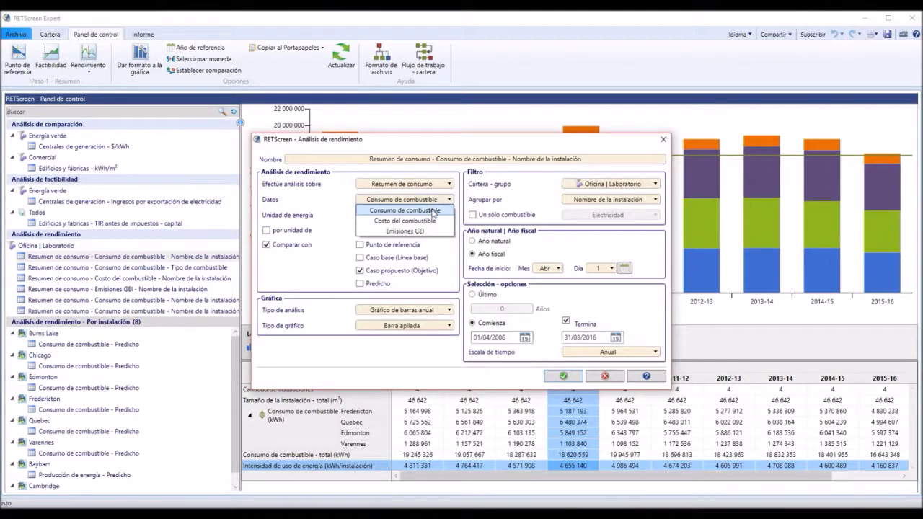
{"action": "left_click", "coordinate": [433, 211]}
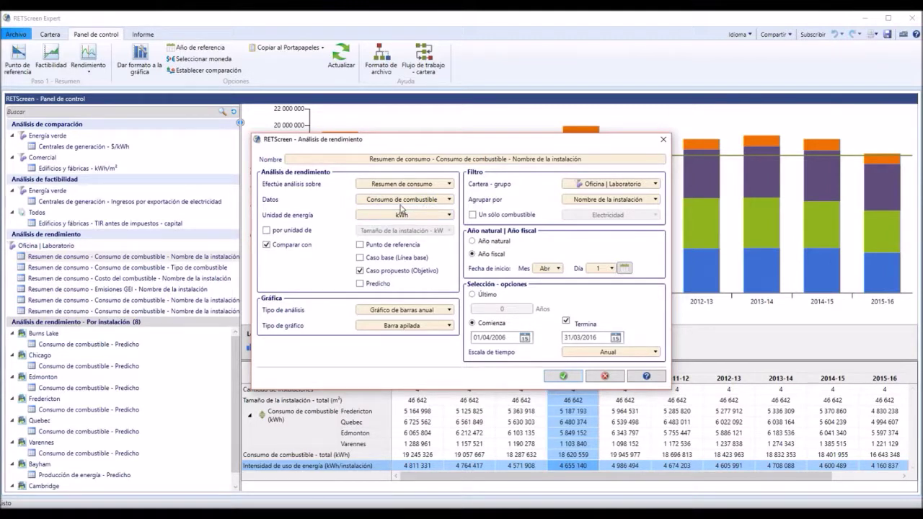
{"action": "left_click", "coordinate": [418, 202]}
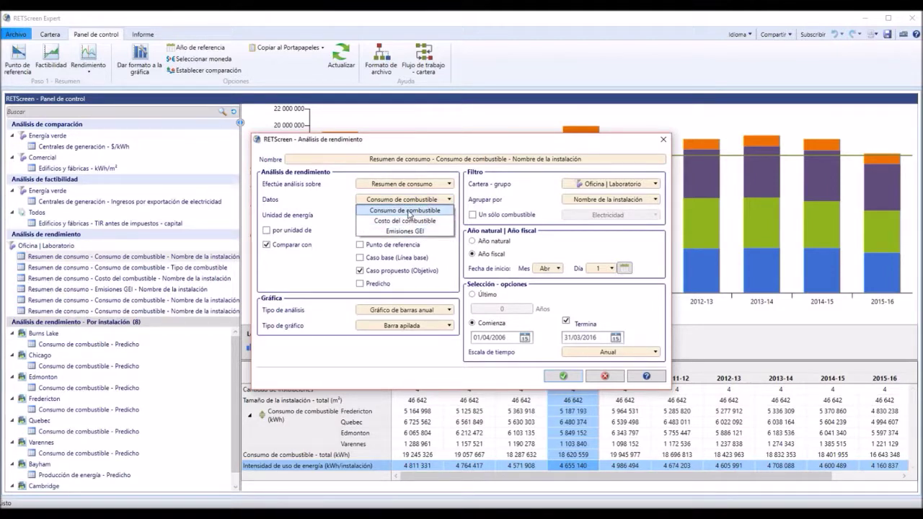
{"action": "left_click", "coordinate": [408, 211]}
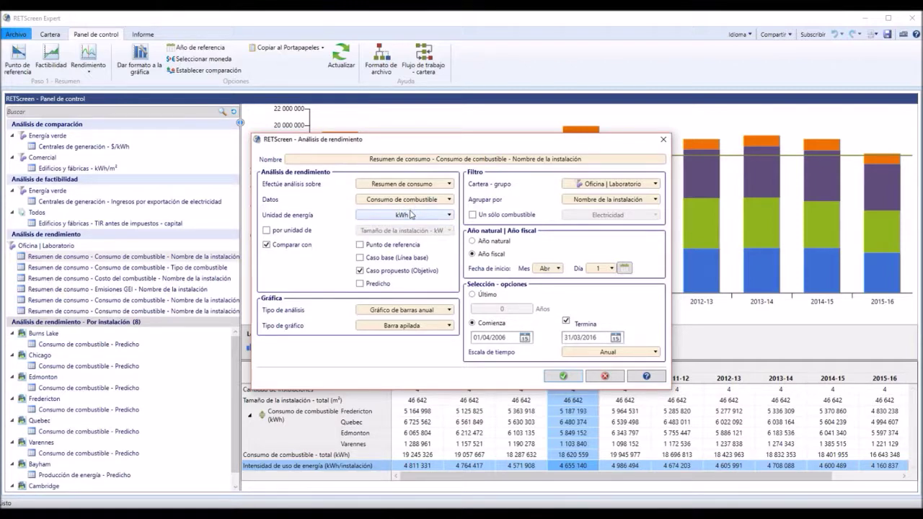
{"action": "left_click", "coordinate": [419, 219]}
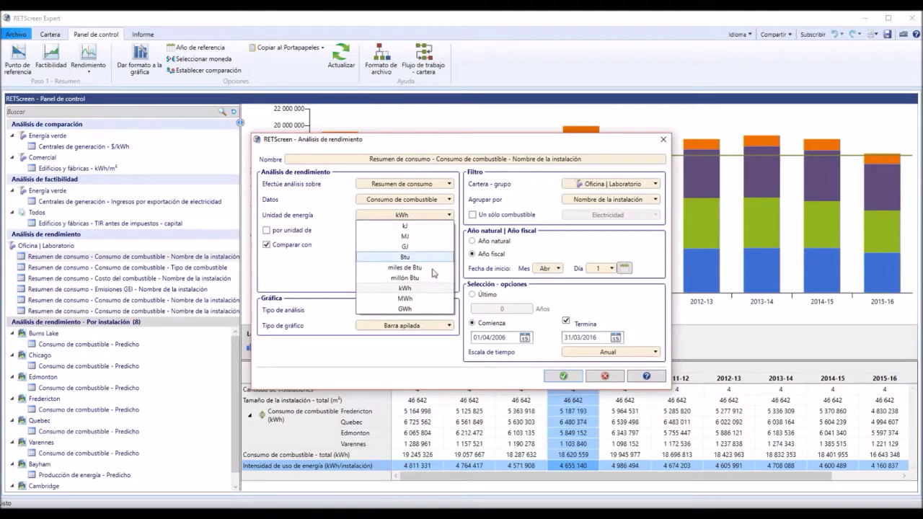
{"action": "left_click", "coordinate": [422, 288]}
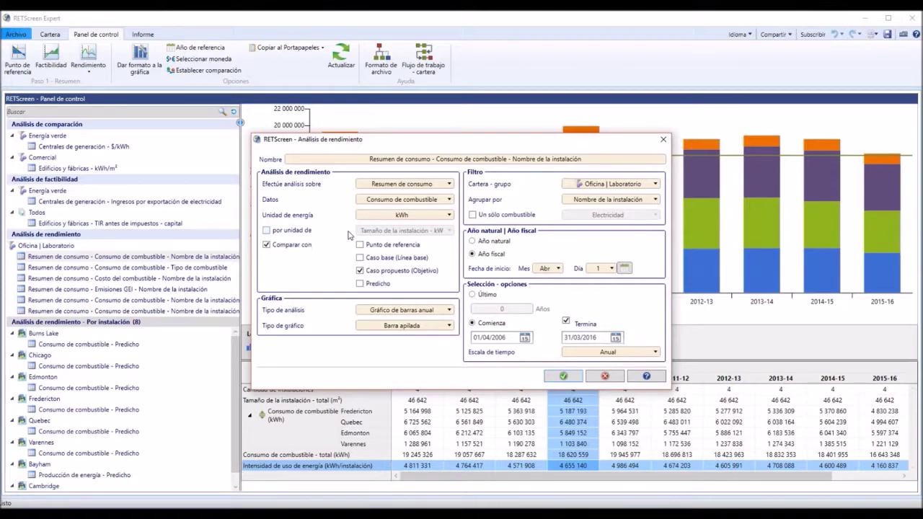
- Try expressing consumption per unit of Tamaño de la instalación - kW, and switch the per-unit option back off
{"action": "left_click", "coordinate": [267, 230]}
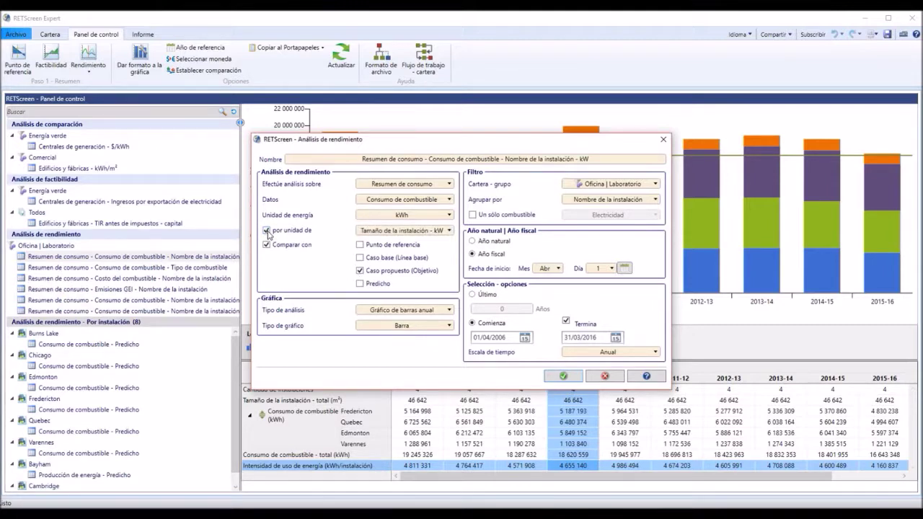
{"action": "left_click", "coordinate": [407, 232]}
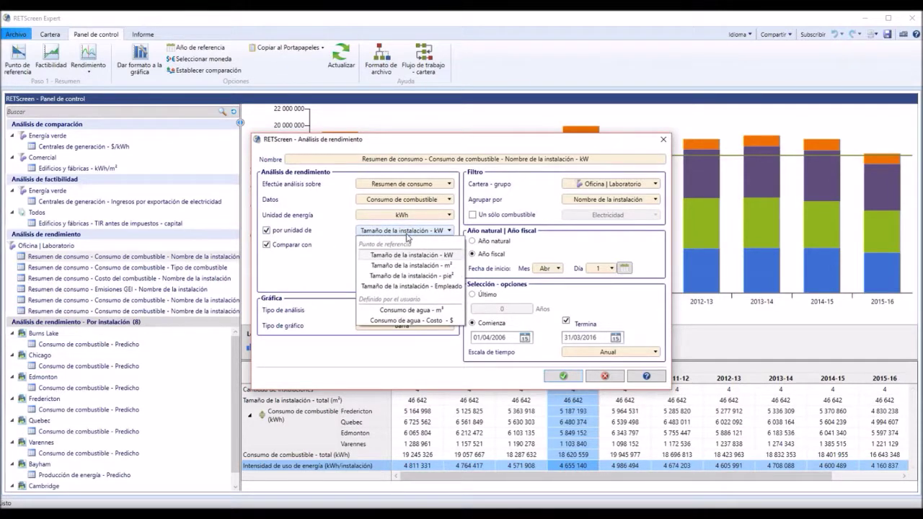
{"action": "left_click", "coordinate": [395, 253]}
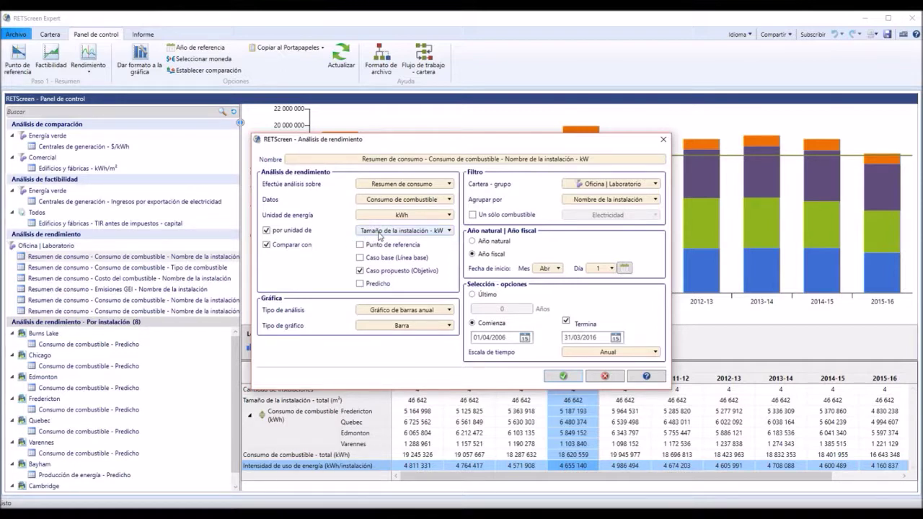
{"action": "left_click", "coordinate": [266, 231]}
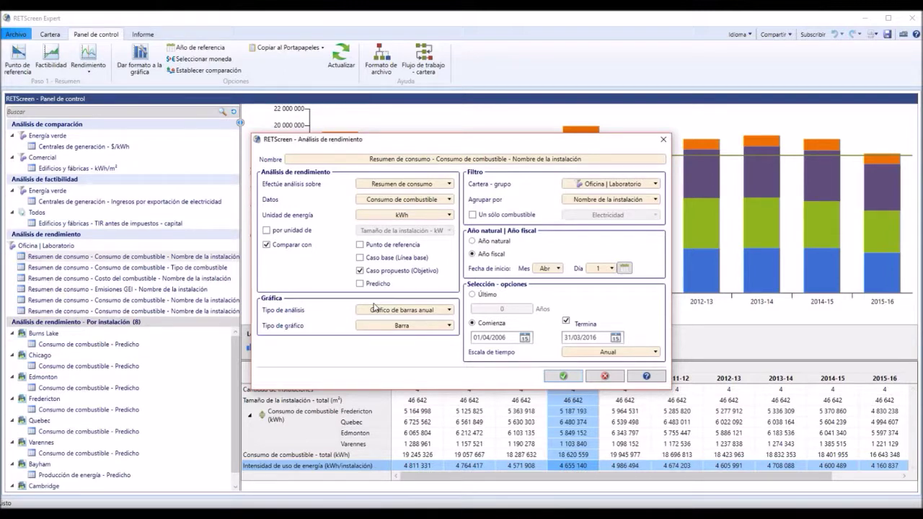
- Set the analysis chart to Gráfico de barras anual with the Barra apilada chart type
{"action": "left_click", "coordinate": [403, 313]}
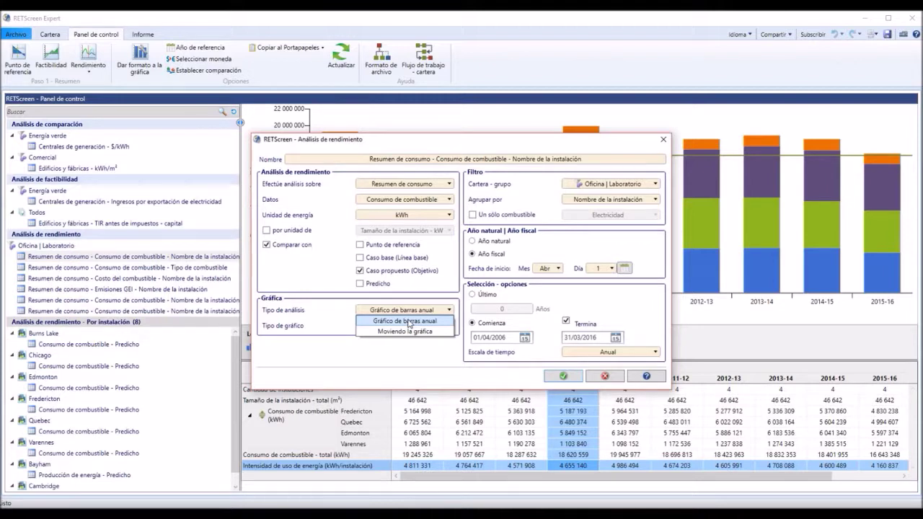
{"action": "left_click", "coordinate": [408, 320]}
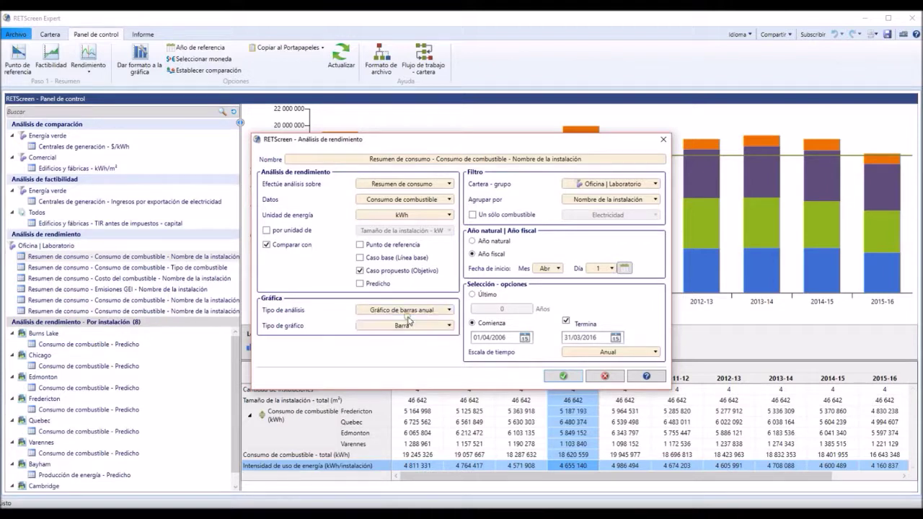
{"action": "left_click", "coordinate": [390, 326]}
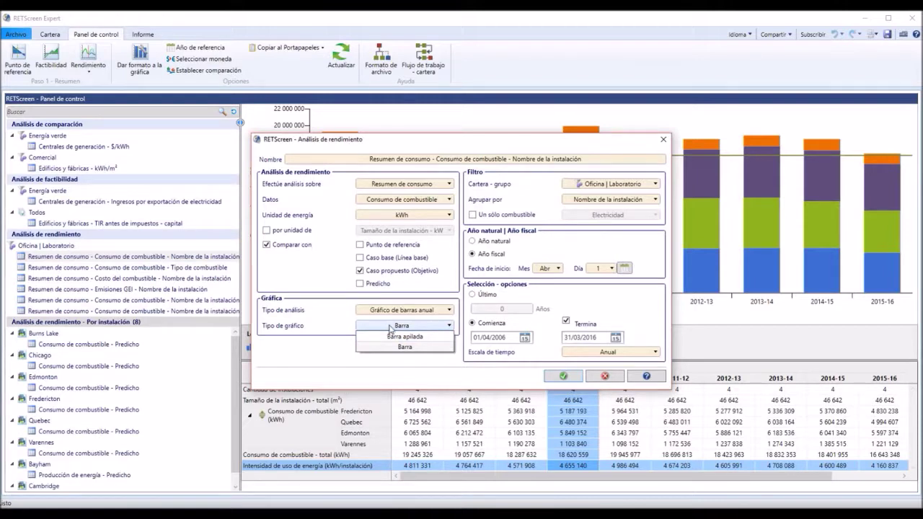
{"action": "left_click", "coordinate": [405, 336]}
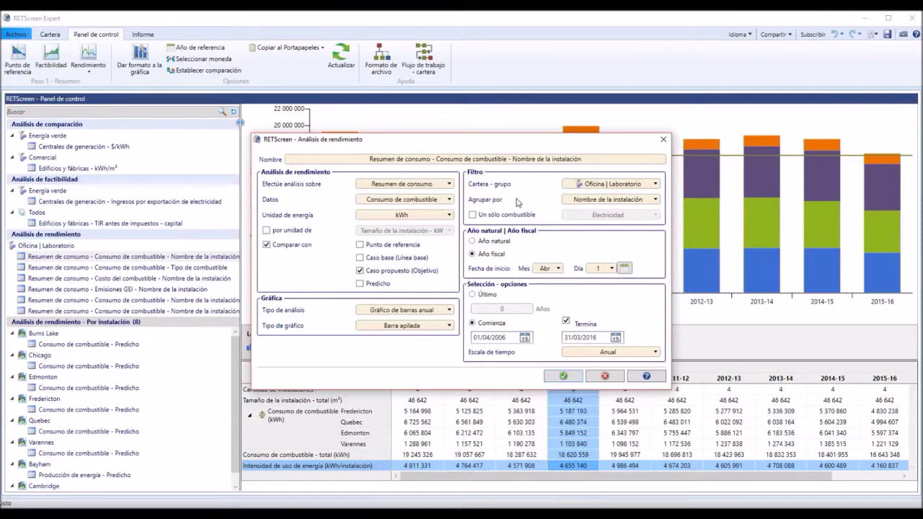
- Filter the analysis to the Oficina | Laboratorio portfolio group, grouped by Nombre de la instalación
{"action": "left_click", "coordinate": [597, 187]}
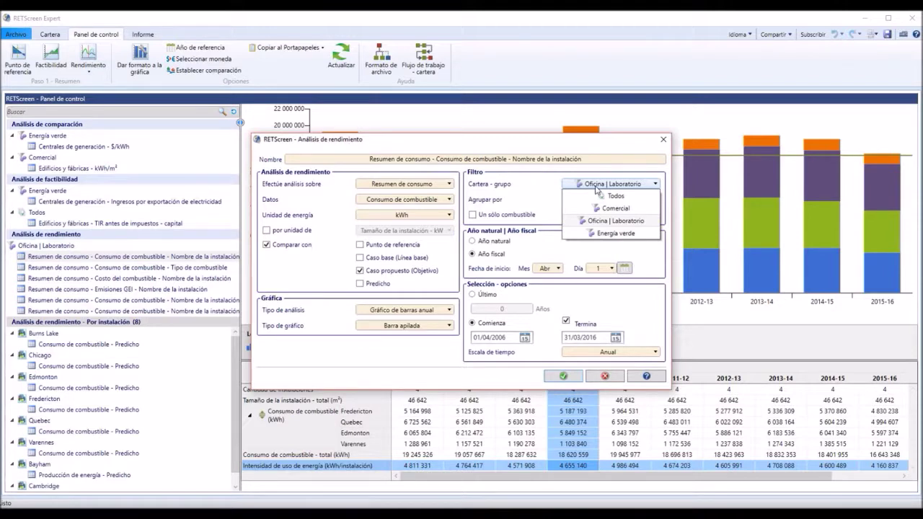
{"action": "left_click", "coordinate": [614, 220]}
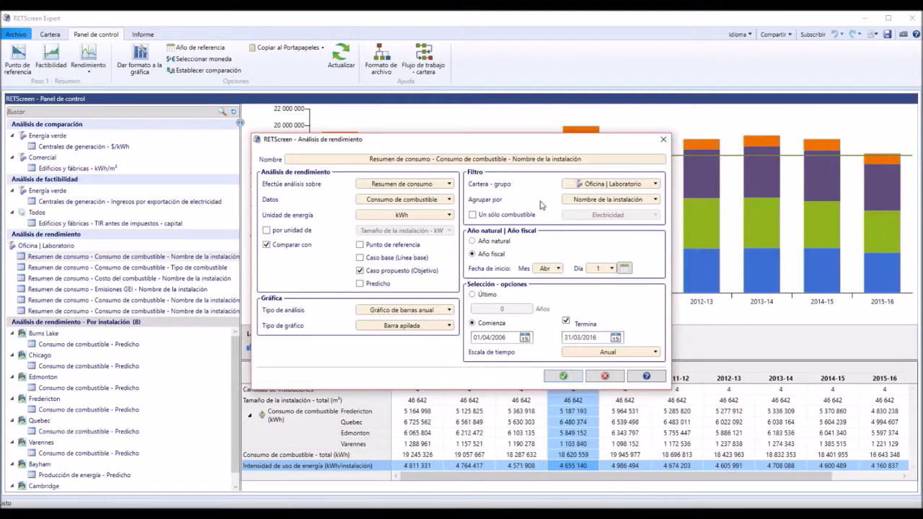
{"action": "left_click", "coordinate": [598, 201]}
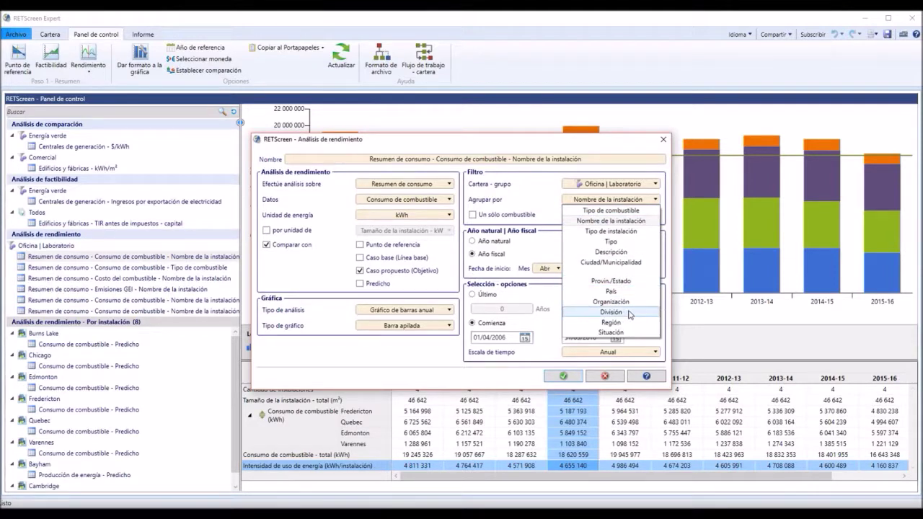
{"action": "left_click", "coordinate": [621, 222]}
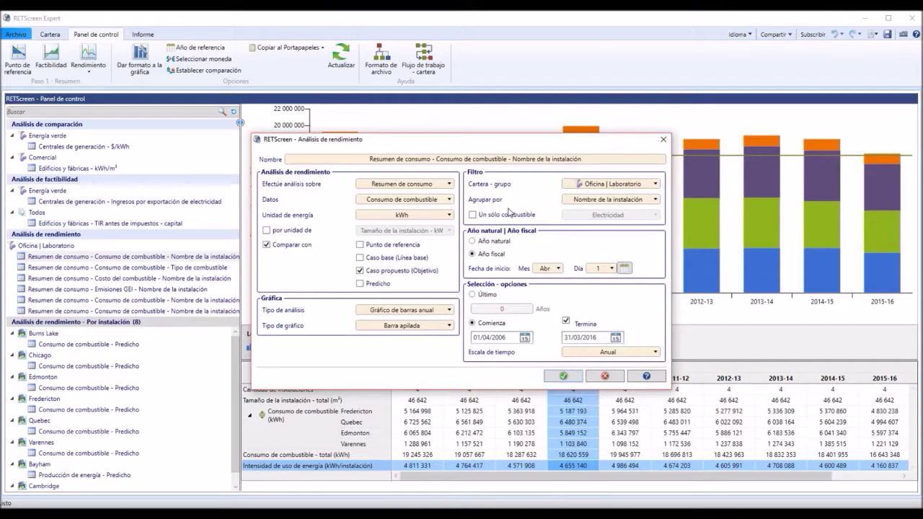
- Try limiting the analysis to Electricidad only and to the last 5 years, restoring all fuels and the 01/04/2006 to 31/03/2016 range
{"action": "left_click", "coordinate": [473, 214]}
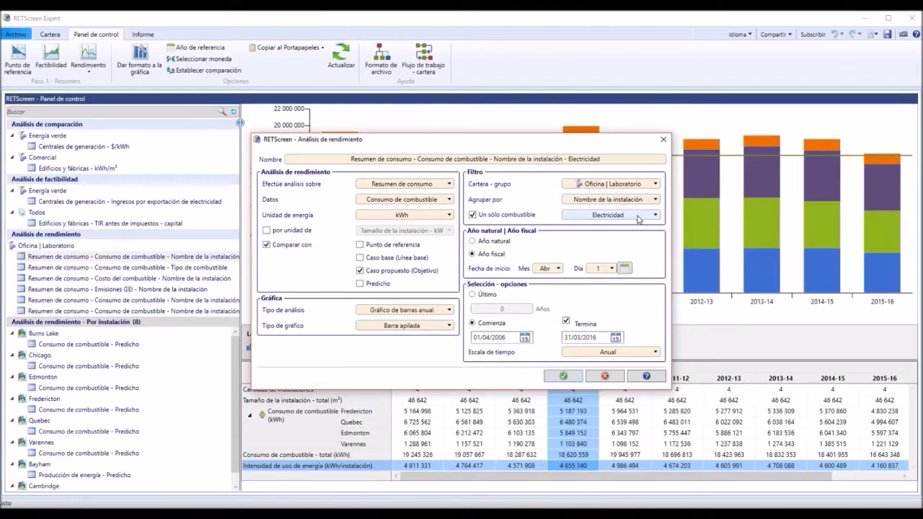
{"action": "left_click", "coordinate": [473, 215]}
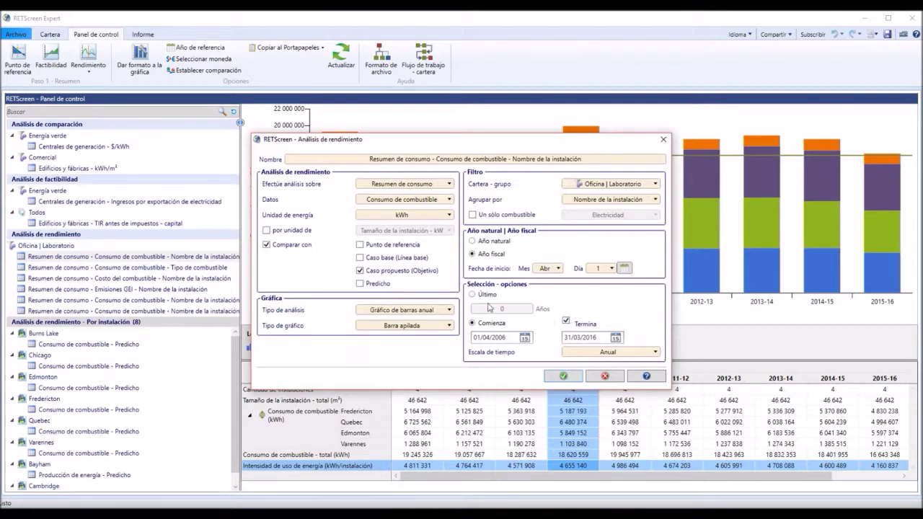
{"action": "left_click", "coordinate": [473, 294]}
{"action": "double_click", "coordinate": [505, 310]}
{"action": "type", "text": "5"}
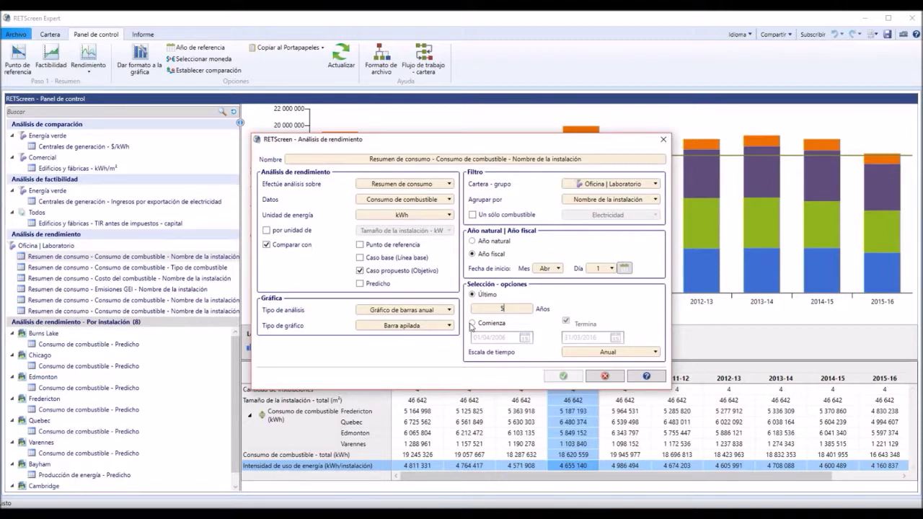
{"action": "left_click", "coordinate": [472, 323]}
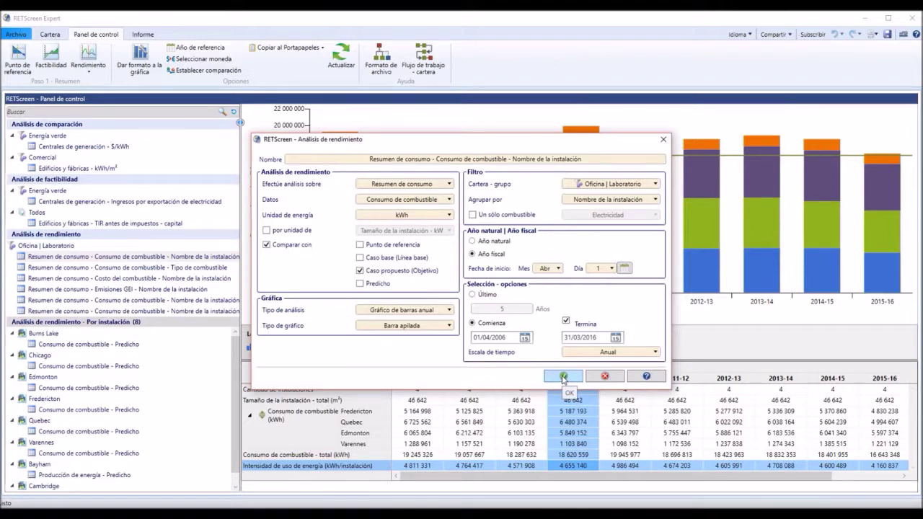
- Apply the performance analysis settings and inspect the stacked bars by year and the Quebec row in the table
{"action": "left_click", "coordinate": [563, 377]}
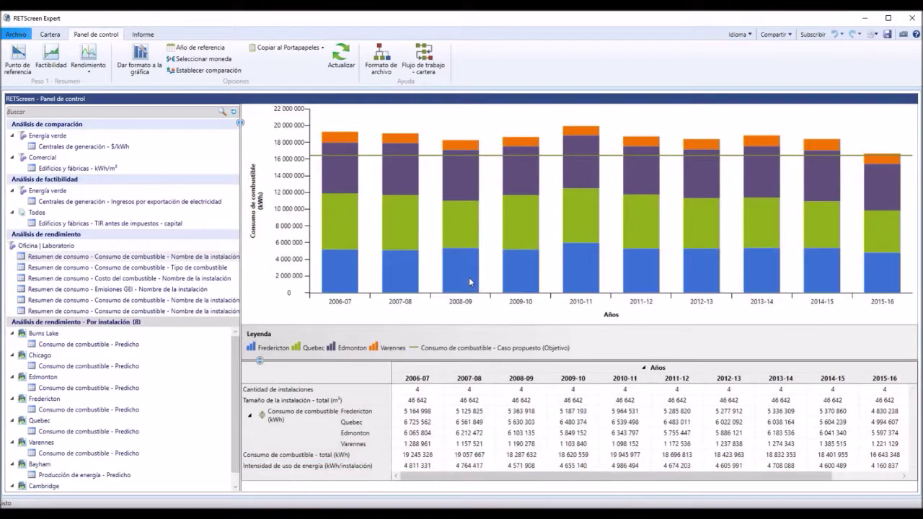
{"action": "mouse_move", "coordinate": [470, 282]}
{"action": "mouse_move", "coordinate": [601, 229]}
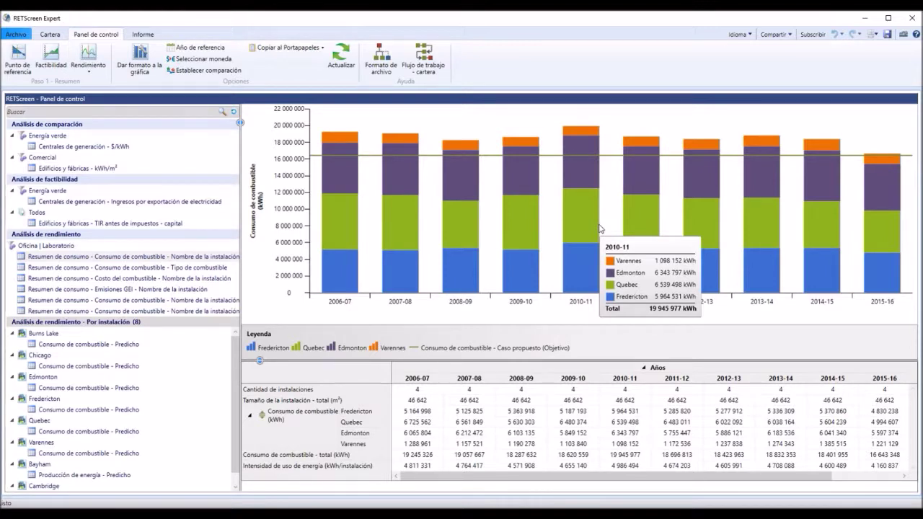
{"action": "mouse_move", "coordinate": [566, 221]}
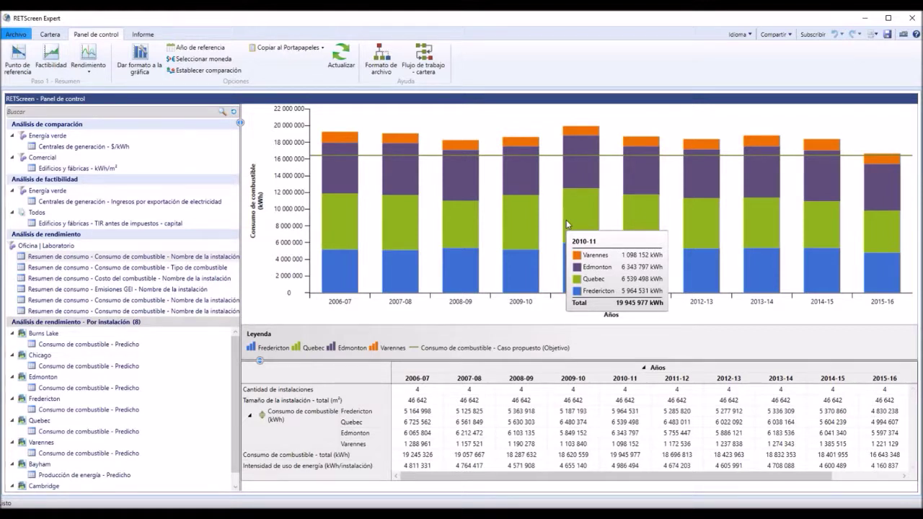
{"action": "mouse_move", "coordinate": [646, 224]}
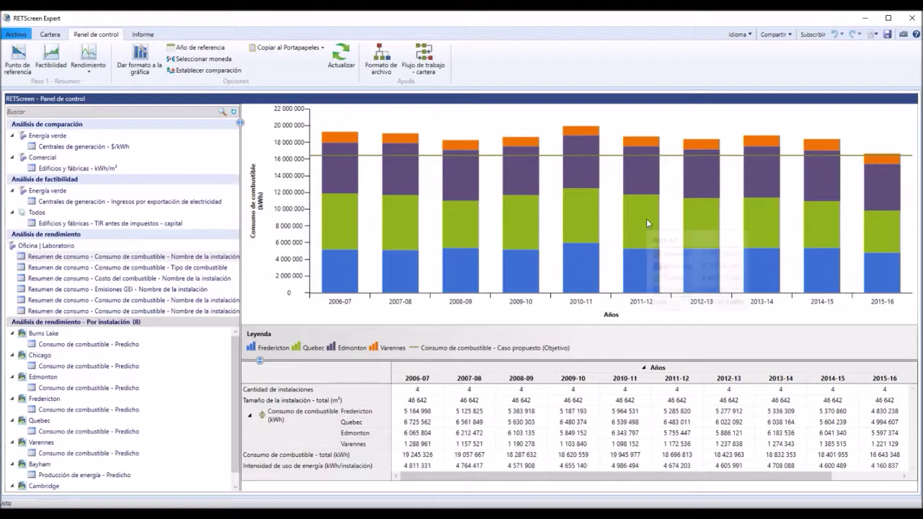
{"action": "mouse_move", "coordinate": [709, 214]}
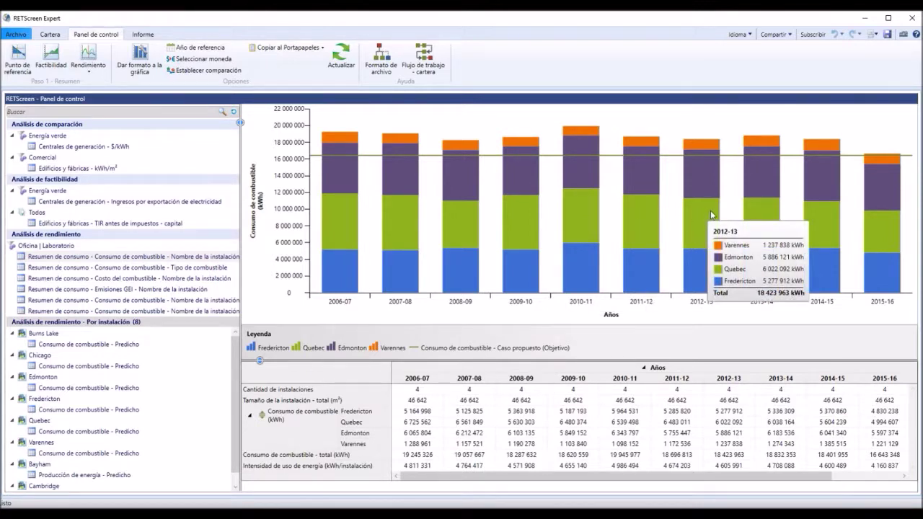
{"action": "left_click", "coordinate": [368, 425]}
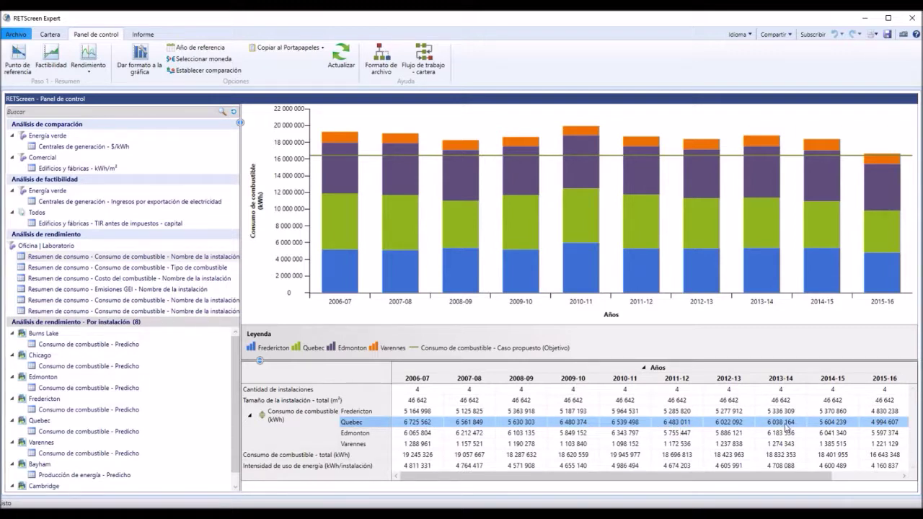
{"action": "mouse_move", "coordinate": [465, 262]}
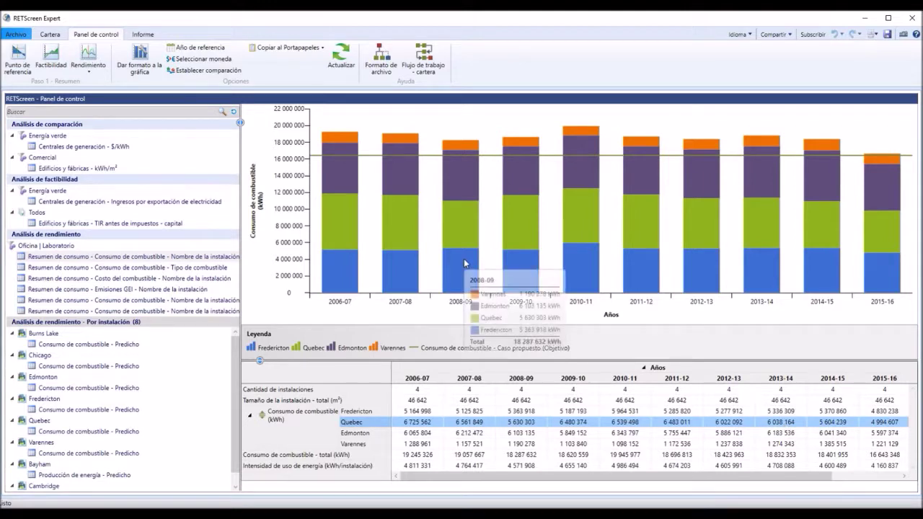
- Reformat the fuel consumption chart with the Barra chart type and inspect the individual facility bars
{"action": "right_click", "coordinate": [495, 237]}
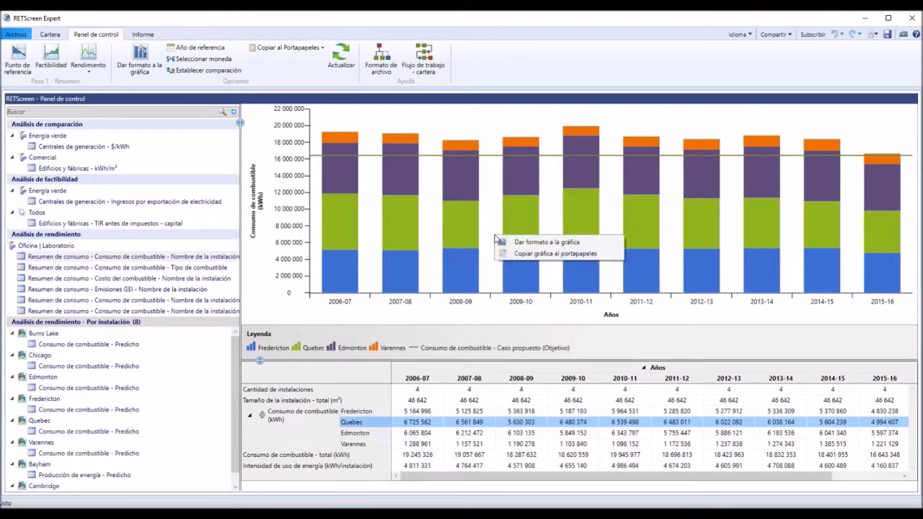
{"action": "left_click", "coordinate": [547, 244]}
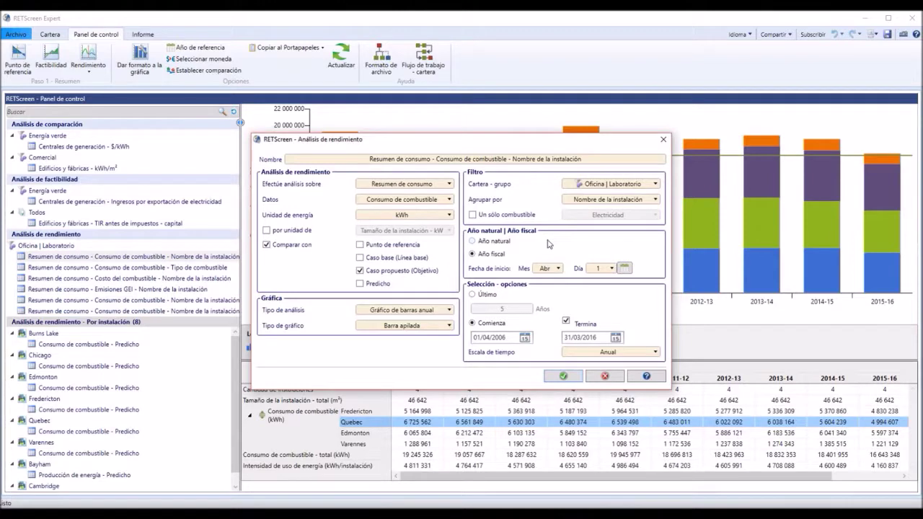
{"action": "left_click", "coordinate": [431, 325]}
{"action": "left_click", "coordinate": [422, 349]}
{"action": "left_click", "coordinate": [564, 377]}
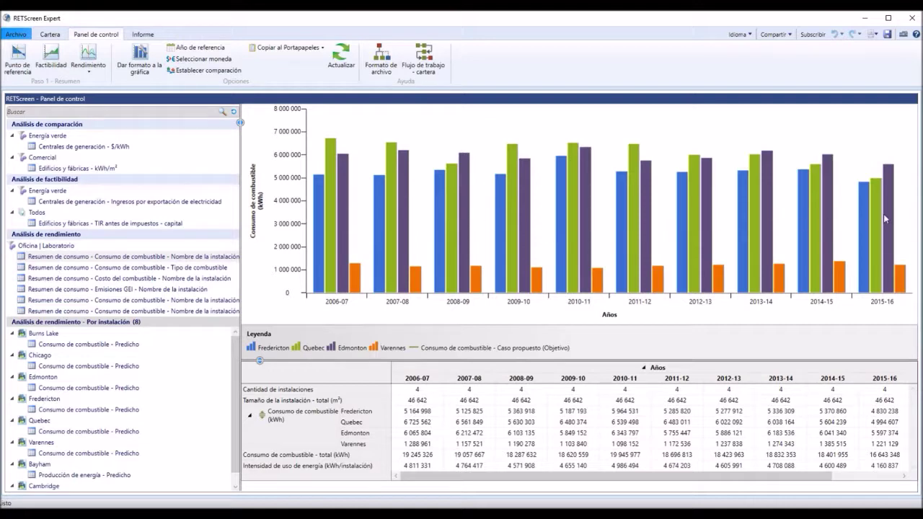
{"action": "mouse_move", "coordinate": [884, 206]}
{"action": "mouse_move", "coordinate": [758, 194]}
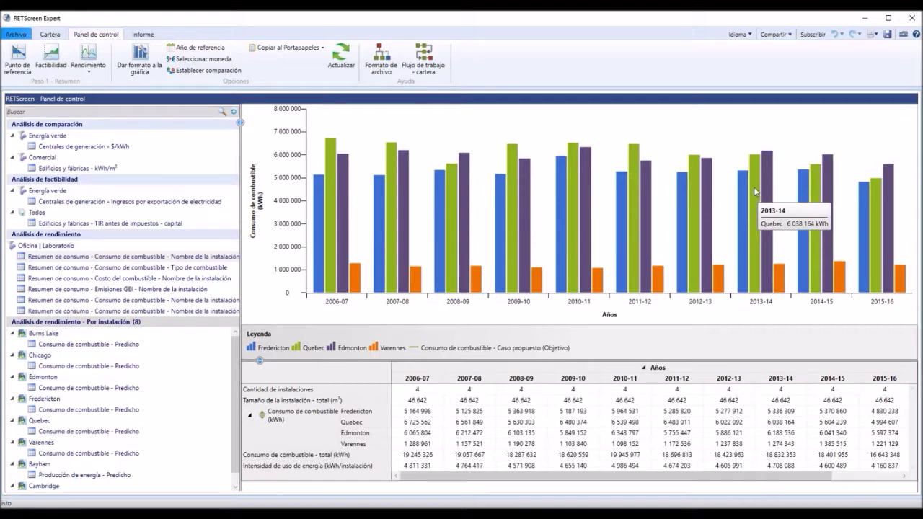
- Express the charted fuel consumption per unit of Tamaño de la instalación - m²
{"action": "right_click", "coordinate": [752, 182]}
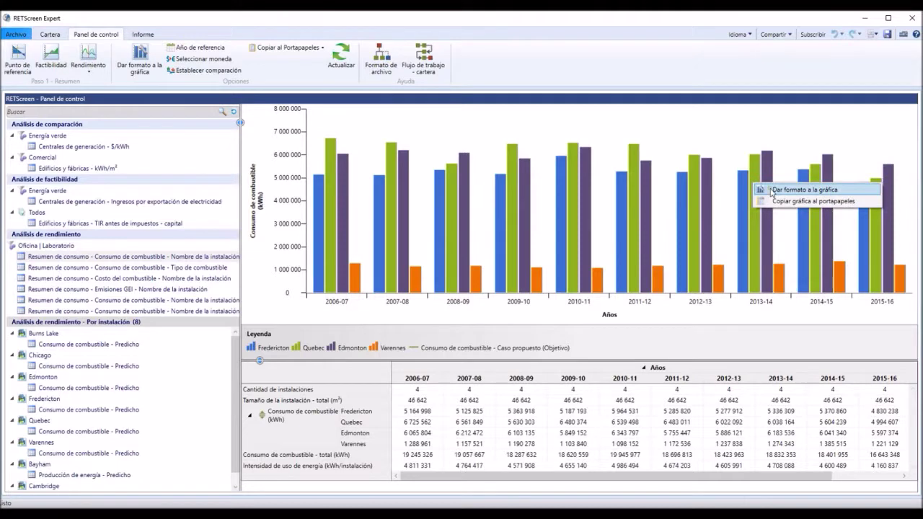
{"action": "left_click", "coordinate": [768, 186]}
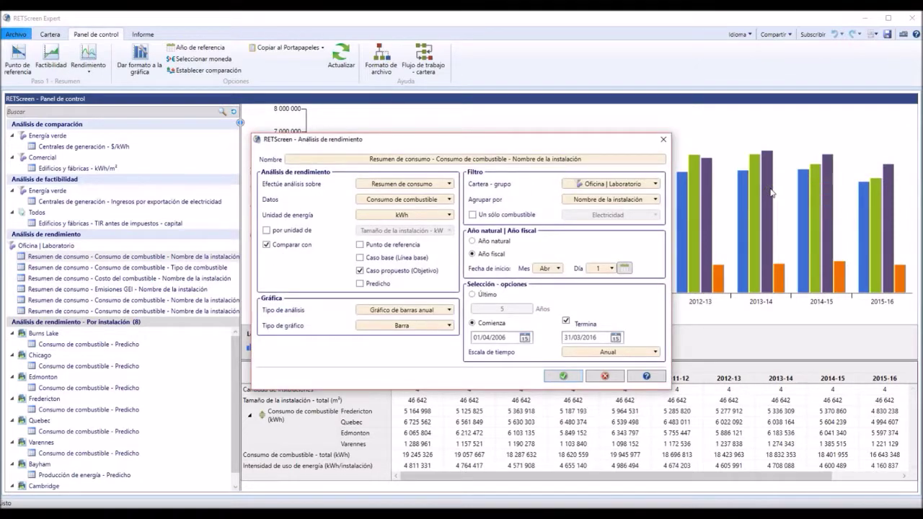
{"action": "left_click", "coordinate": [267, 231]}
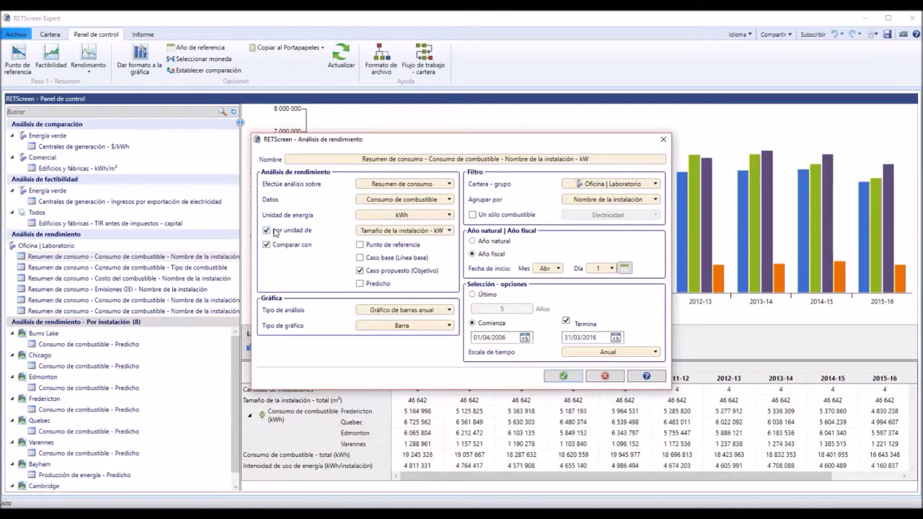
{"action": "left_click", "coordinate": [406, 232]}
{"action": "left_click", "coordinate": [406, 266]}
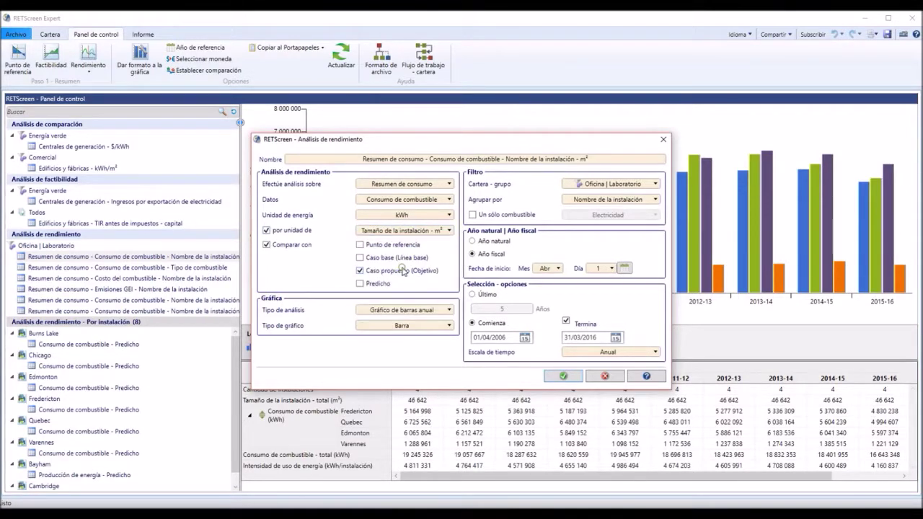
{"action": "left_click", "coordinate": [566, 374]}
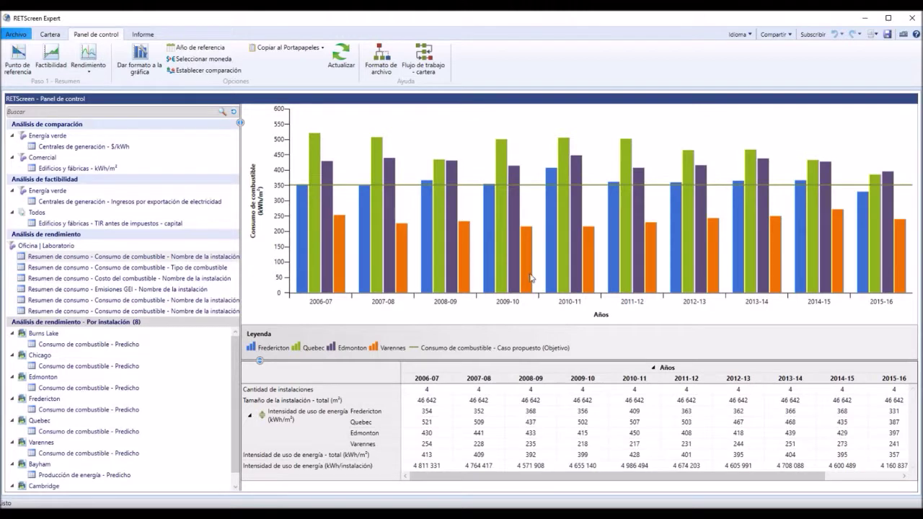
{"action": "mouse_move", "coordinate": [487, 268]}
- View the Oficina | Laboratorio fuel consumption summary by Tipo de combustible and review its analysis settings
{"action": "left_click", "coordinate": [170, 268]}
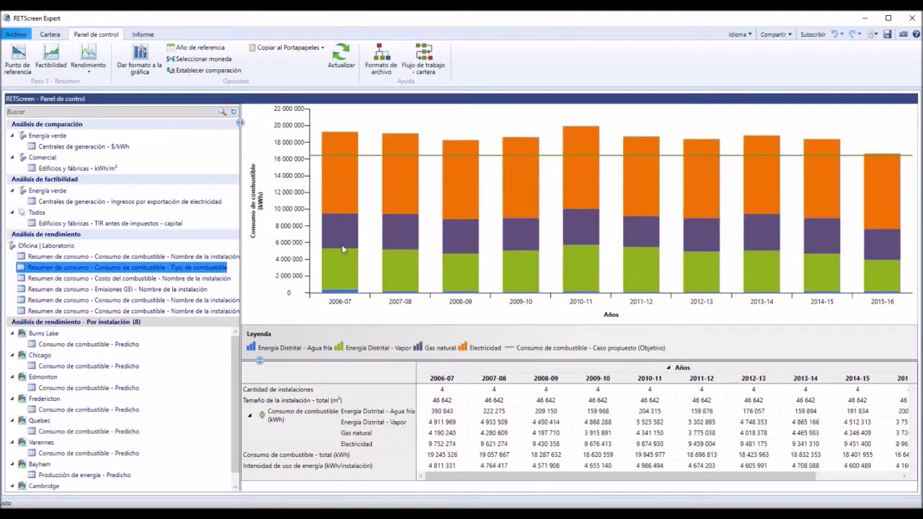
{"action": "mouse_move", "coordinate": [344, 249]}
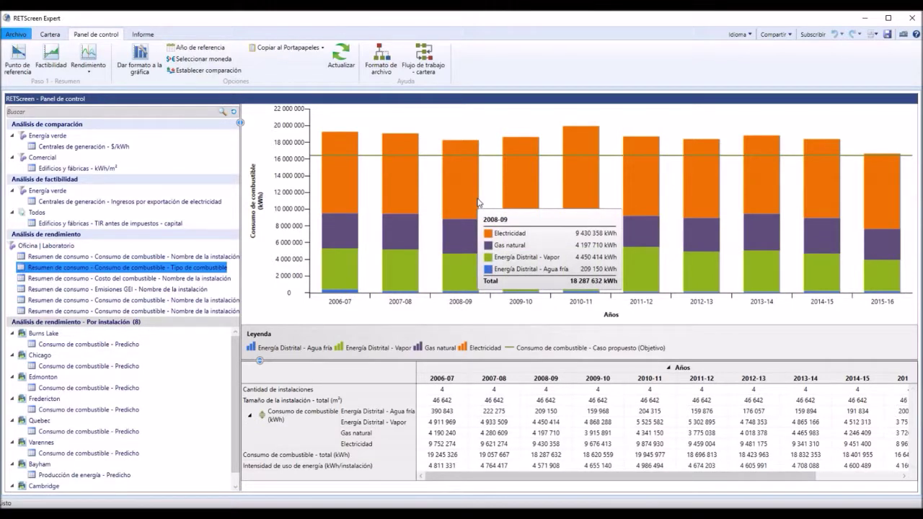
{"action": "left_click", "coordinate": [148, 64]}
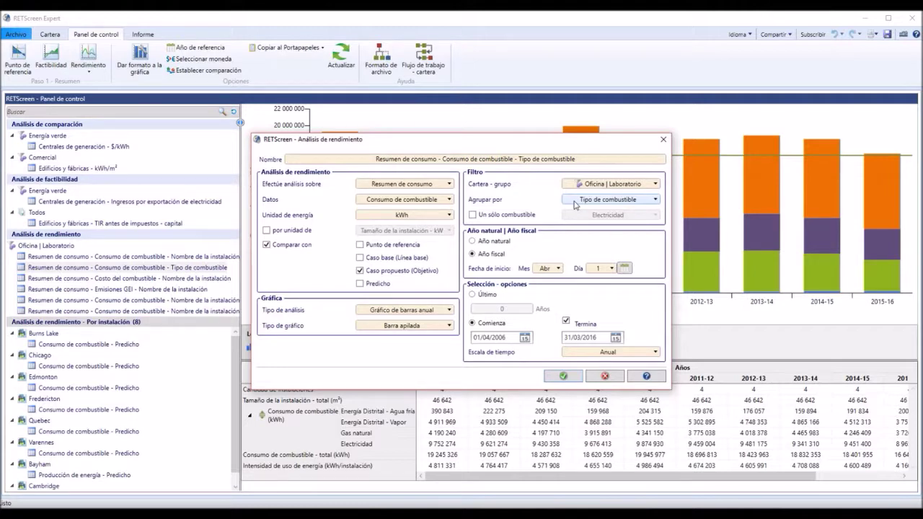
{"action": "left_click", "coordinate": [561, 378]}
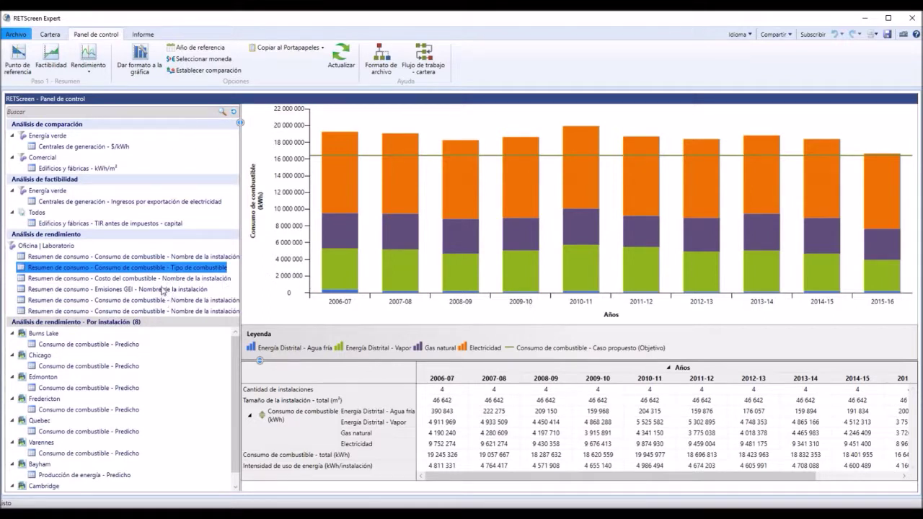
- View the Costo del combustible and Emisiones GEI summaries by facility name for Oficina | Laboratorio
{"action": "left_click", "coordinate": [163, 280]}
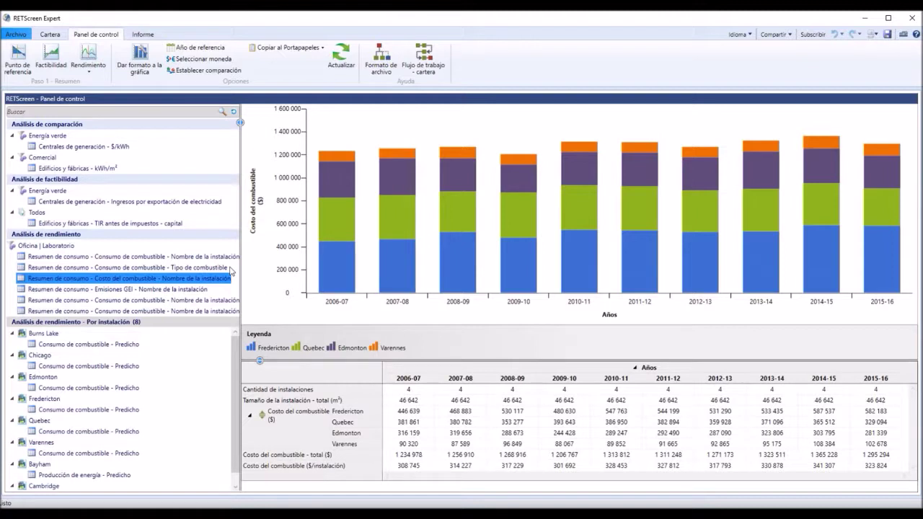
{"action": "mouse_move", "coordinate": [335, 157]}
{"action": "left_click", "coordinate": [188, 291]}
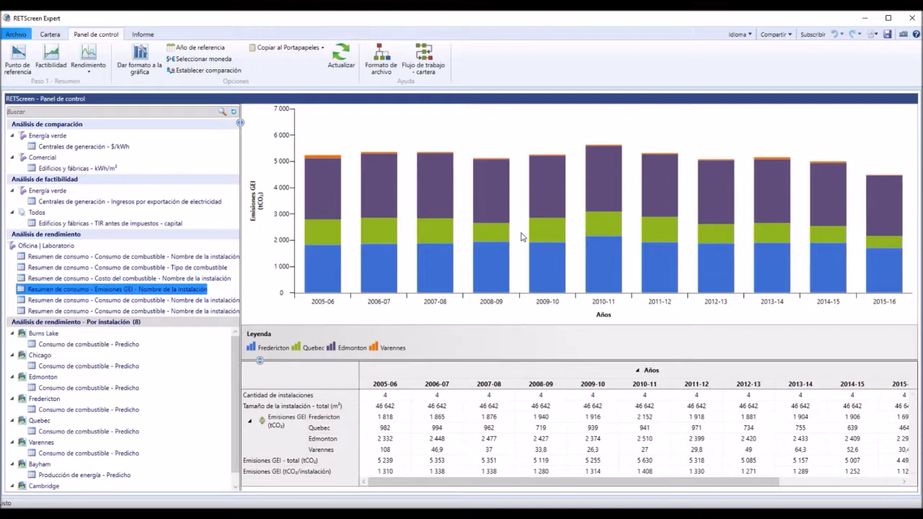
- Start a new group performance analysis comparing fuel consumption with Predicho, filtered to the Oficina | Laboratorio group
{"action": "left_click", "coordinate": [91, 64]}
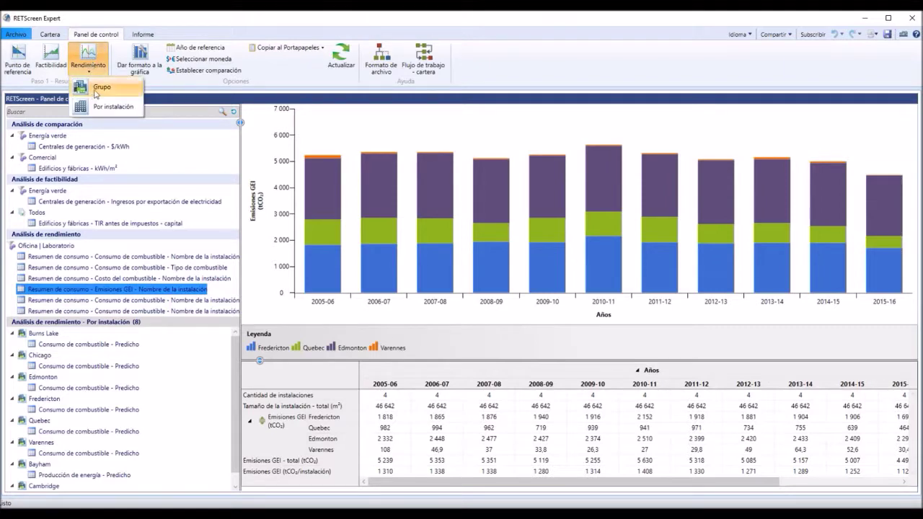
{"action": "left_click", "coordinate": [96, 87]}
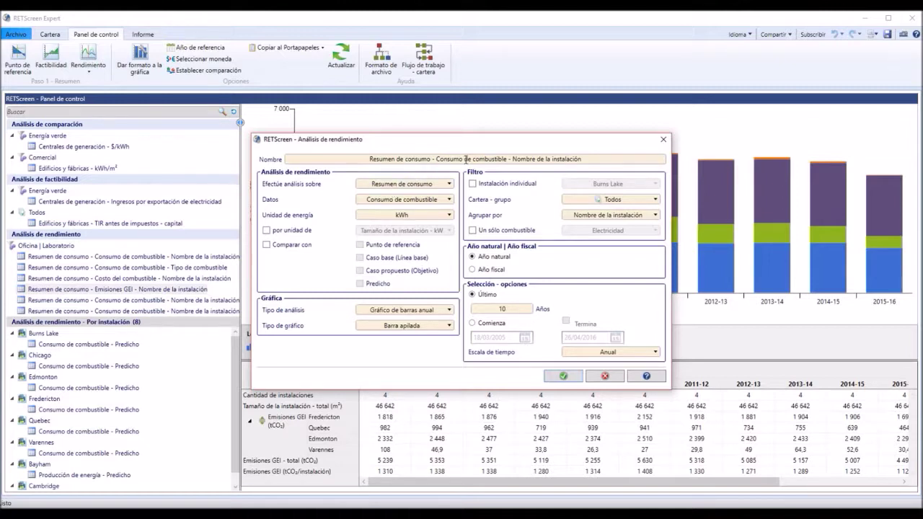
{"action": "left_click", "coordinate": [267, 245]}
{"action": "left_click", "coordinate": [266, 245]}
{"action": "left_click", "coordinate": [266, 245]}
{"action": "left_click", "coordinate": [360, 283]}
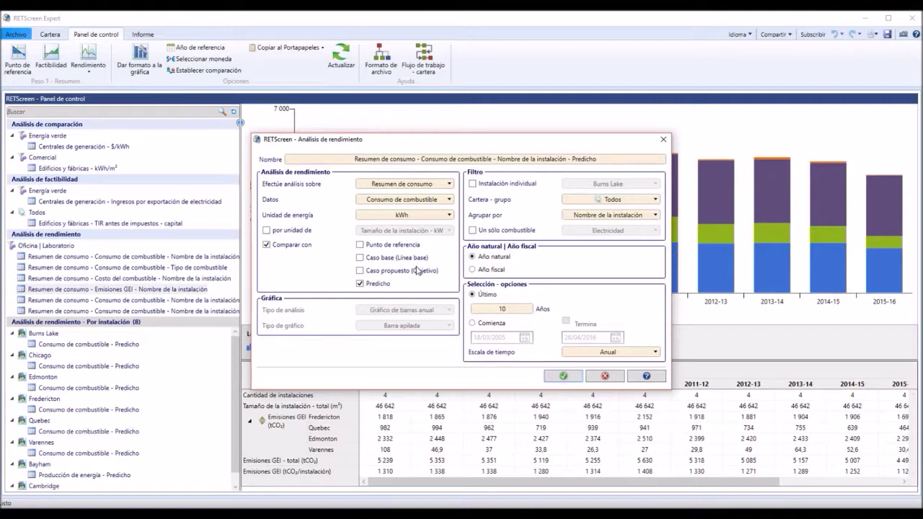
{"action": "left_click", "coordinate": [620, 202]}
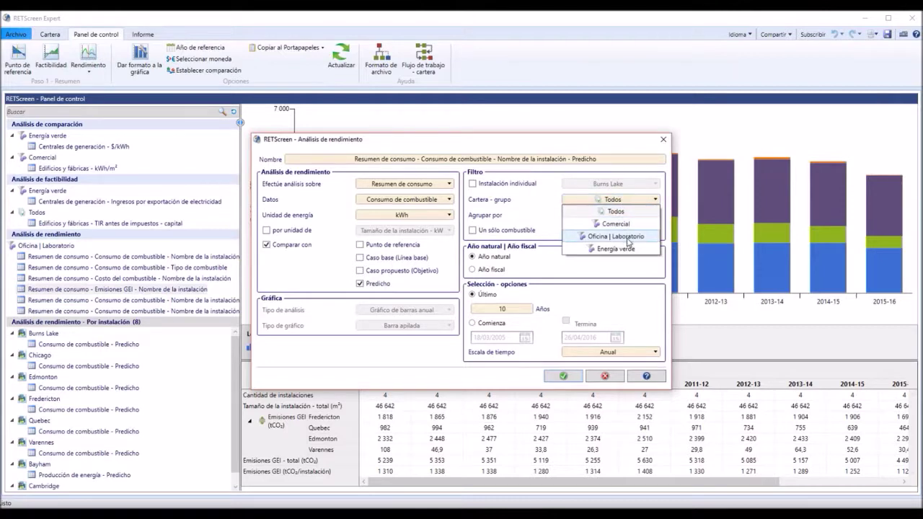
{"action": "left_click", "coordinate": [628, 238]}
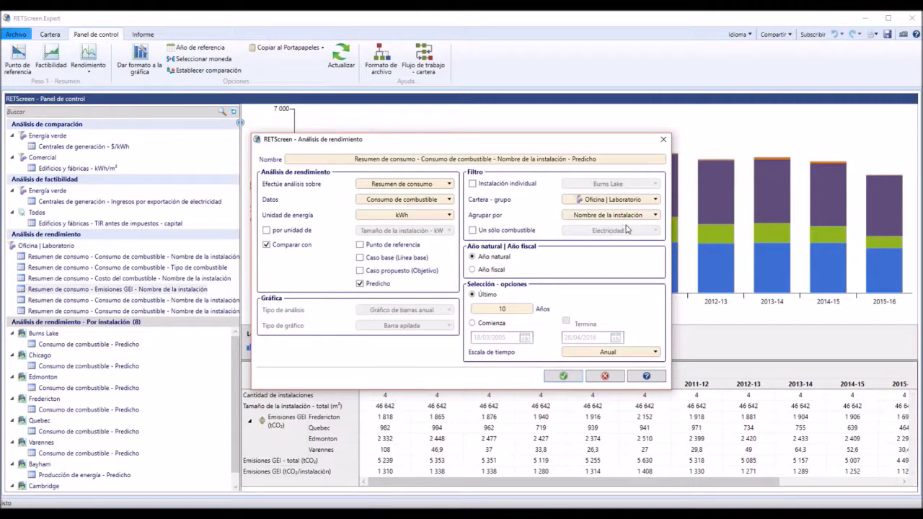
- Base the analysis on Año fiscal with Abr as the starting month
{"action": "left_click", "coordinate": [472, 269]}
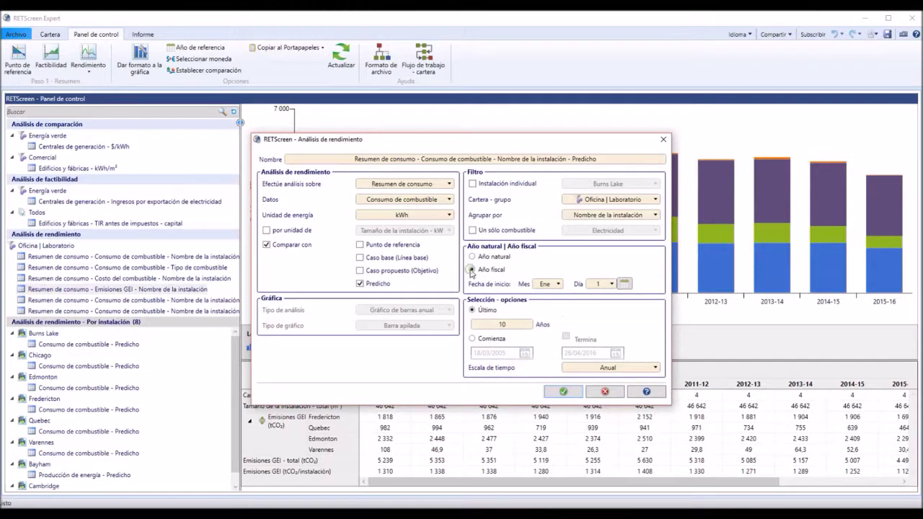
{"action": "left_click", "coordinate": [561, 284]}
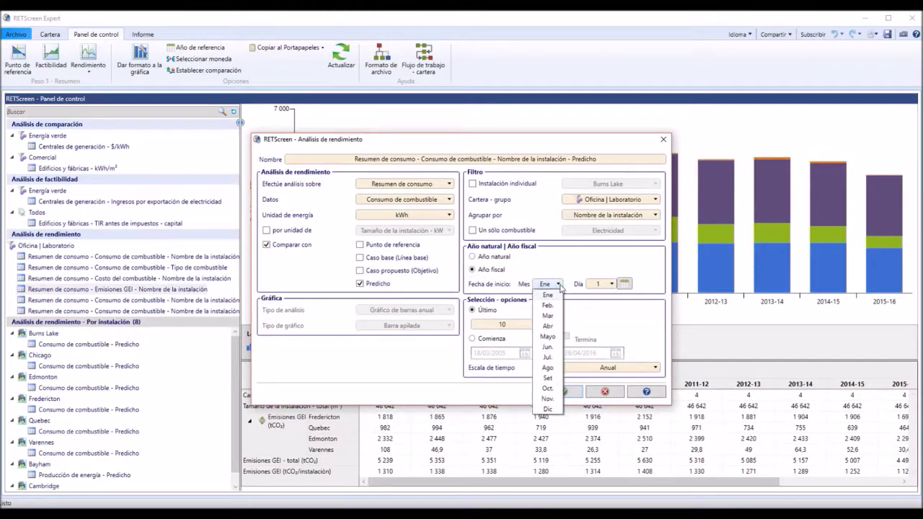
{"action": "left_click", "coordinate": [551, 328]}
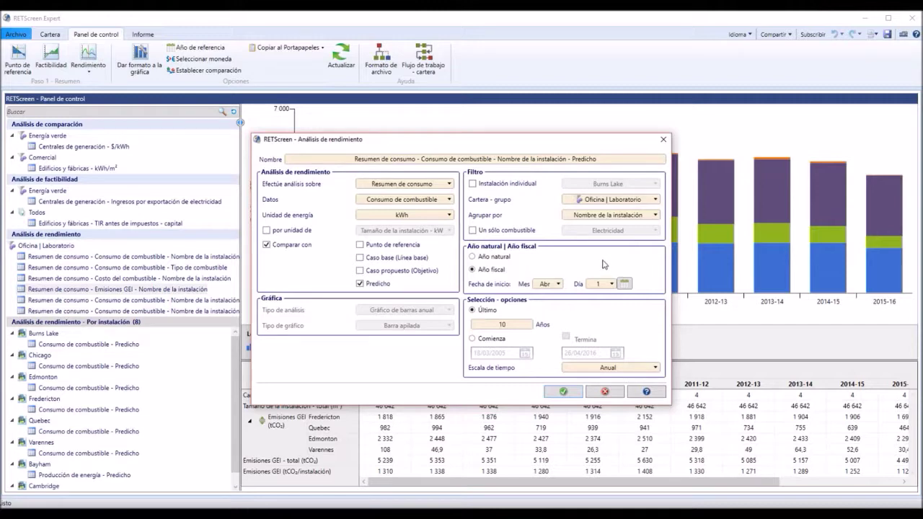
- Limit the analysis period to 01/04/2006 through 31/03/2016 and generate the analysis
{"action": "left_click", "coordinate": [473, 339]}
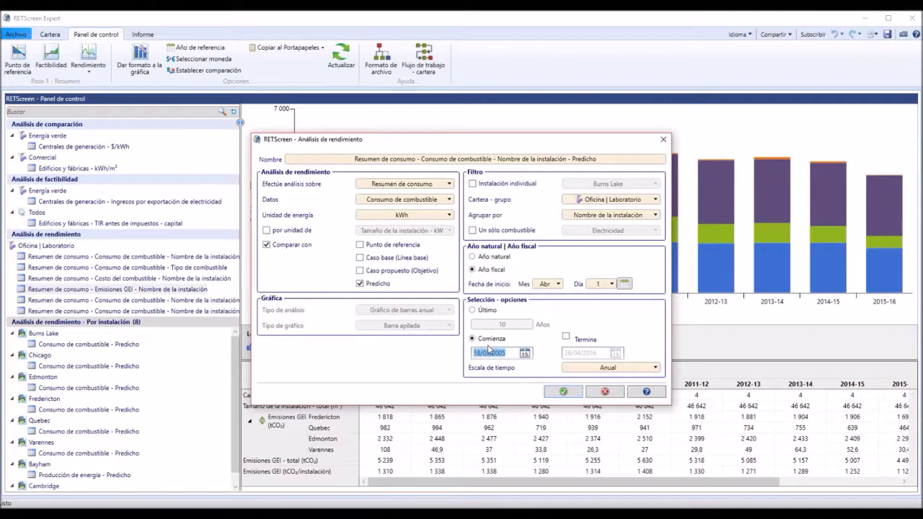
{"action": "type", "text": "01/04/2006"}
{"action": "left_click", "coordinate": [566, 336]}
{"action": "double_click", "coordinate": [574, 353]}
{"action": "left_click", "coordinate": [569, 352]}
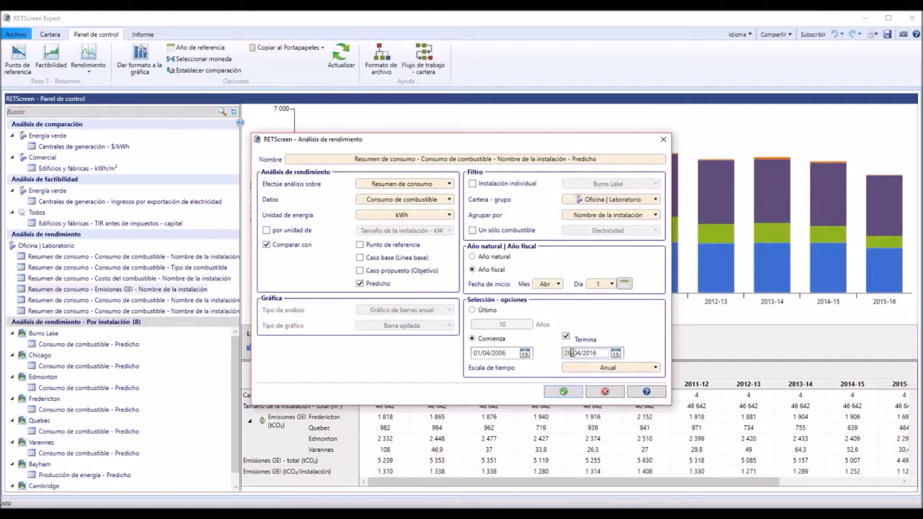
{"action": "key", "text": "BackSpace"}
{"action": "key", "text": "BackSpace"}
{"action": "key", "text": "BackSpace"}
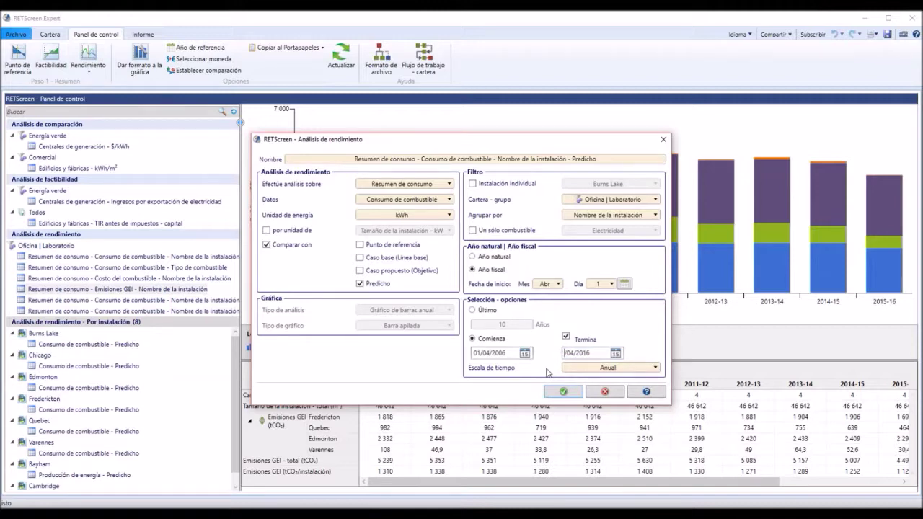
{"action": "type", "text": "31"}
{"action": "key", "text": "Delete"}
{"action": "type", "text": "3"}
{"action": "left_click", "coordinate": [566, 391]}
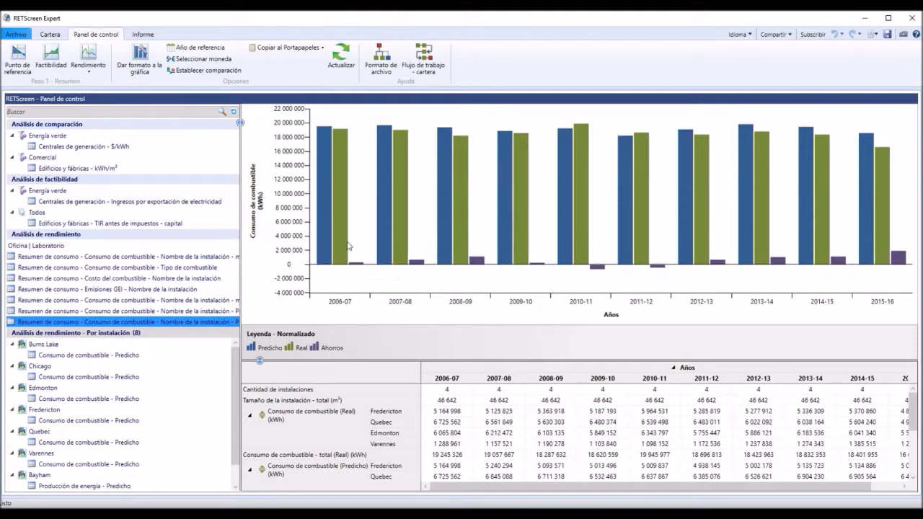
- Examine the Real, Predicho and Ahorros fuel consumption rows by facility in the Oficina | Laboratorio results
{"action": "mouse_move", "coordinate": [344, 244]}
{"action": "mouse_move", "coordinate": [364, 269]}
{"action": "left_click", "coordinate": [318, 413]}
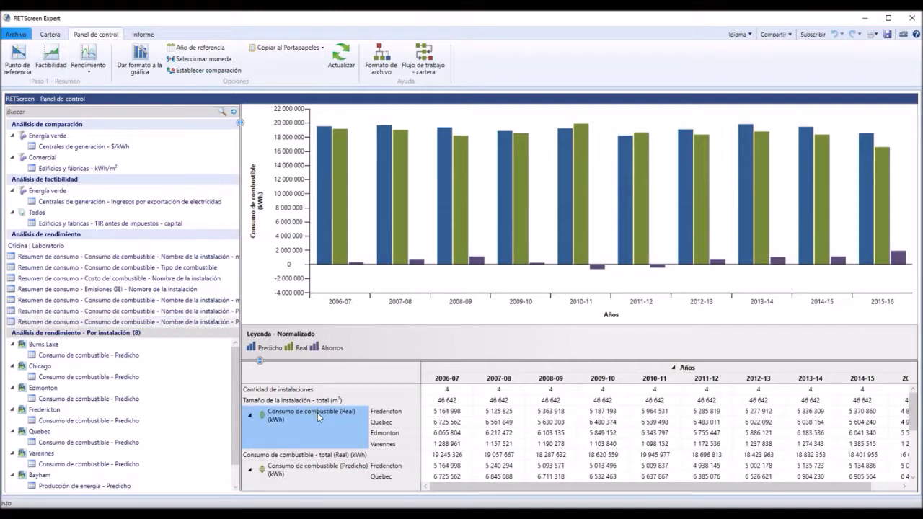
{"action": "scroll", "coordinate": [317, 414], "scroll_direction": "down", "scroll_amount": 3}
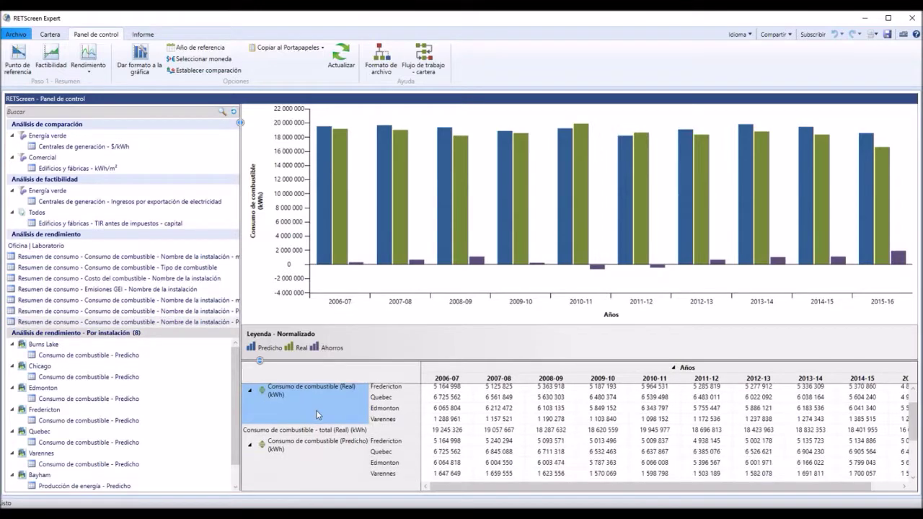
{"action": "left_click", "coordinate": [312, 404]}
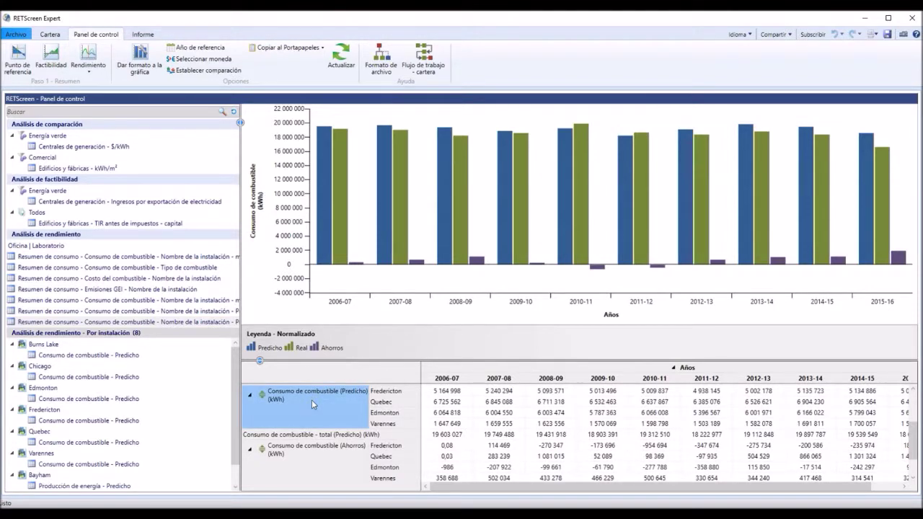
{"action": "scroll", "coordinate": [312, 402], "scroll_direction": "down", "scroll_amount": 1}
{"action": "left_click", "coordinate": [318, 430]}
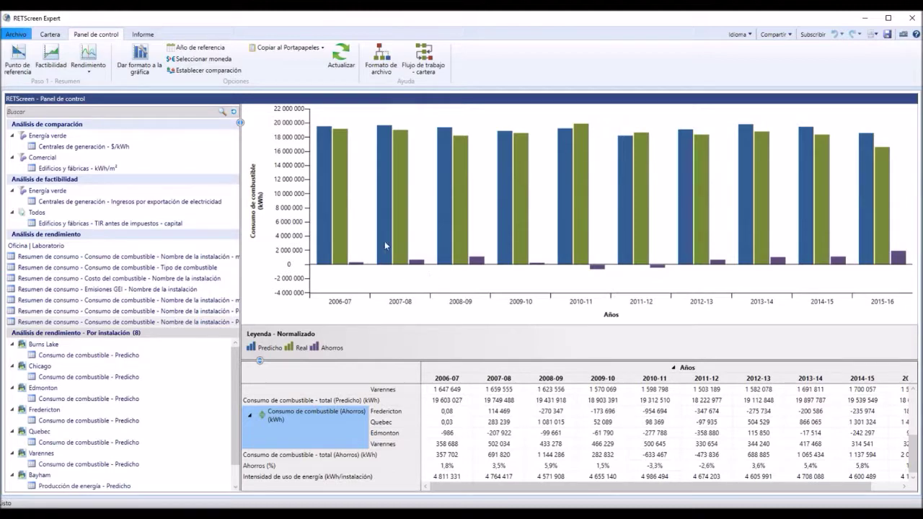
- Examine the yearly savings bars and the total Ahorros and Ahorros (%) rows through 2015-16
{"action": "mouse_move", "coordinate": [395, 236]}
{"action": "mouse_move", "coordinate": [473, 267]}
{"action": "mouse_move", "coordinate": [680, 260]}
{"action": "mouse_move", "coordinate": [898, 258]}
{"action": "left_click", "coordinate": [261, 465]}
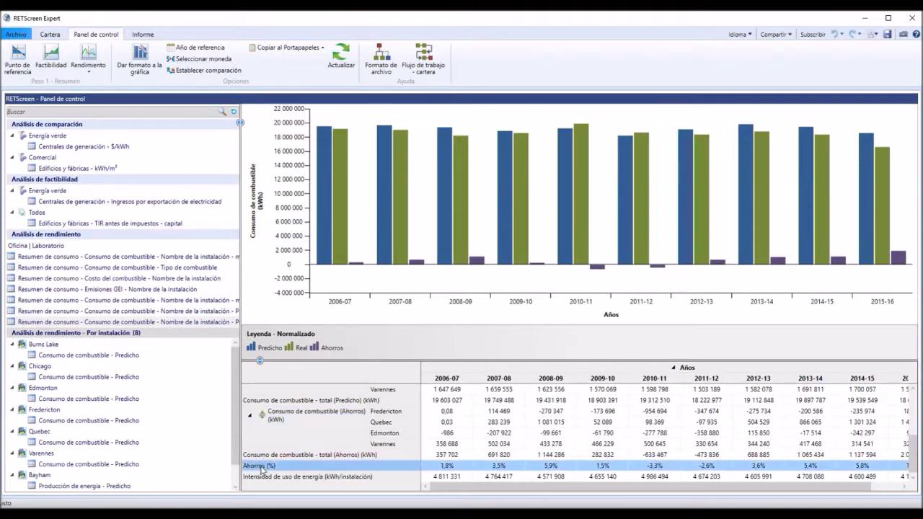
{"action": "left_click_drag", "start_coordinate": [699, 491], "coordinate": [736, 490]}
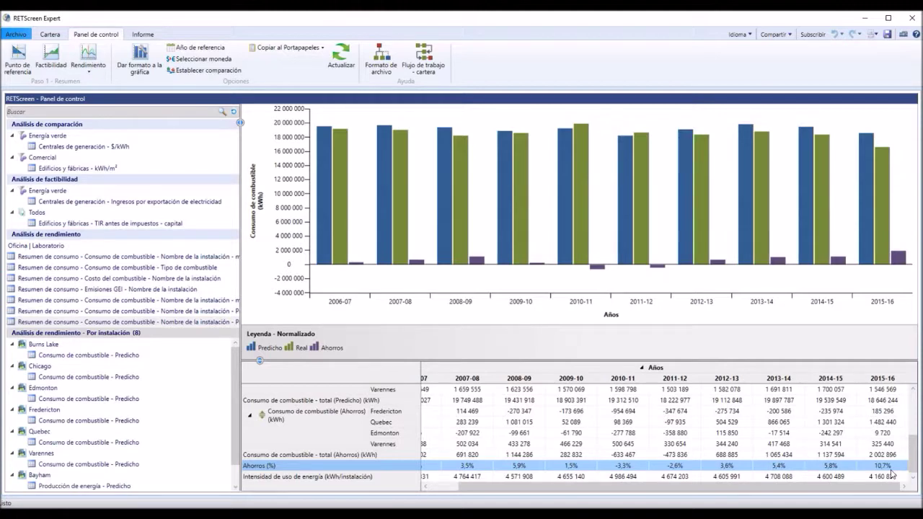
{"action": "left_click", "coordinate": [303, 455]}
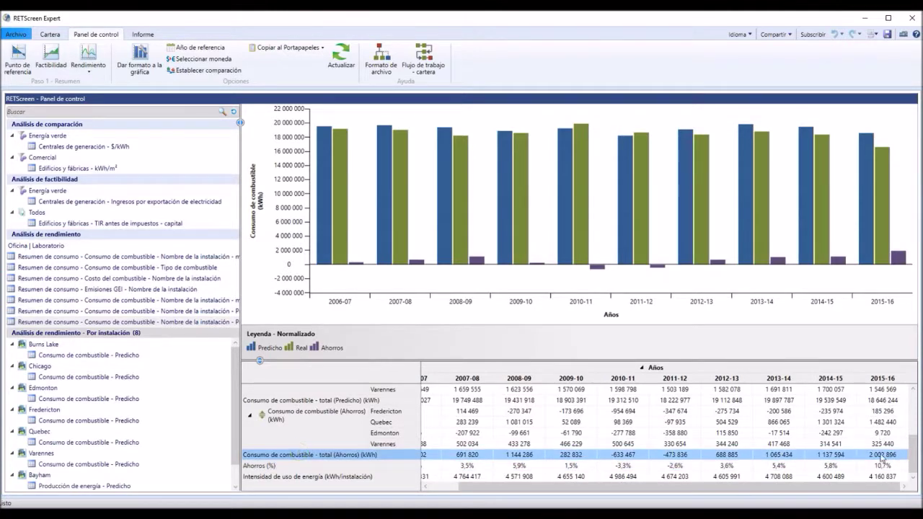
{"action": "left_click", "coordinate": [352, 468]}
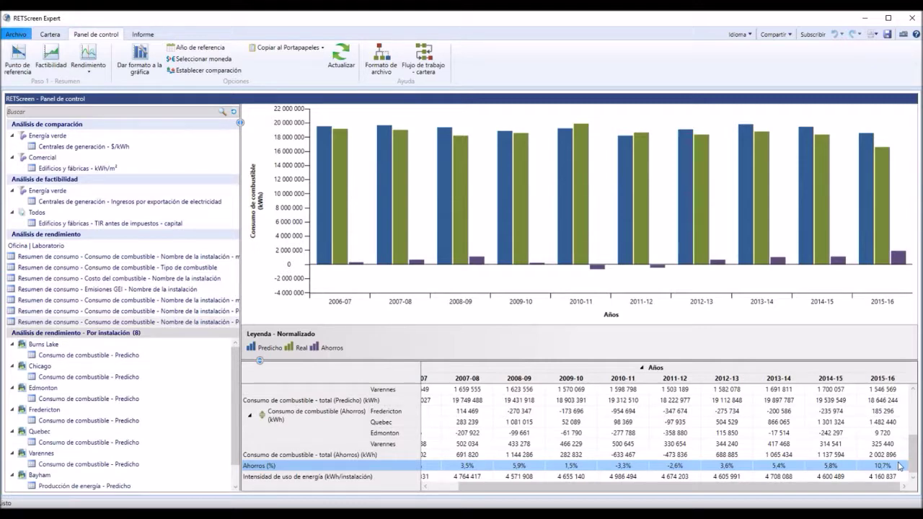
- Look at the settings for a new Por instalación performance analysis, and close them without creating one
{"action": "left_click", "coordinate": [88, 66]}
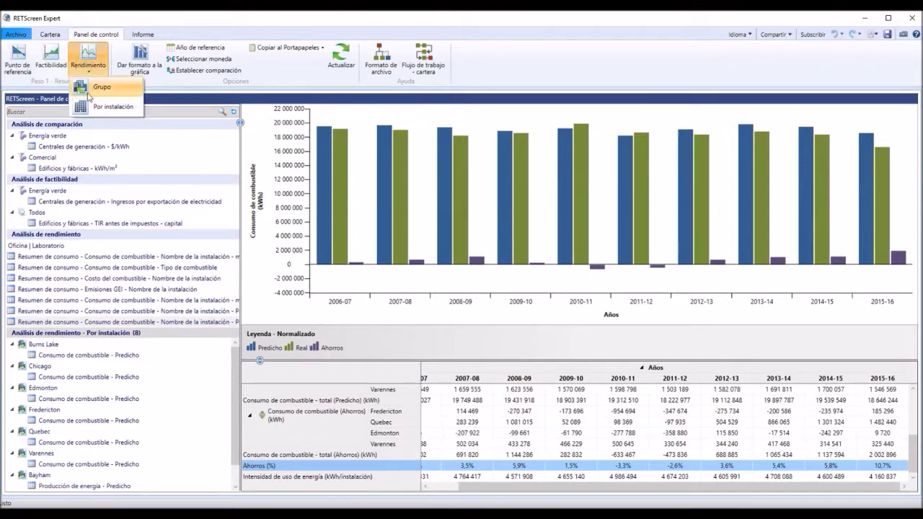
{"action": "left_click", "coordinate": [86, 106]}
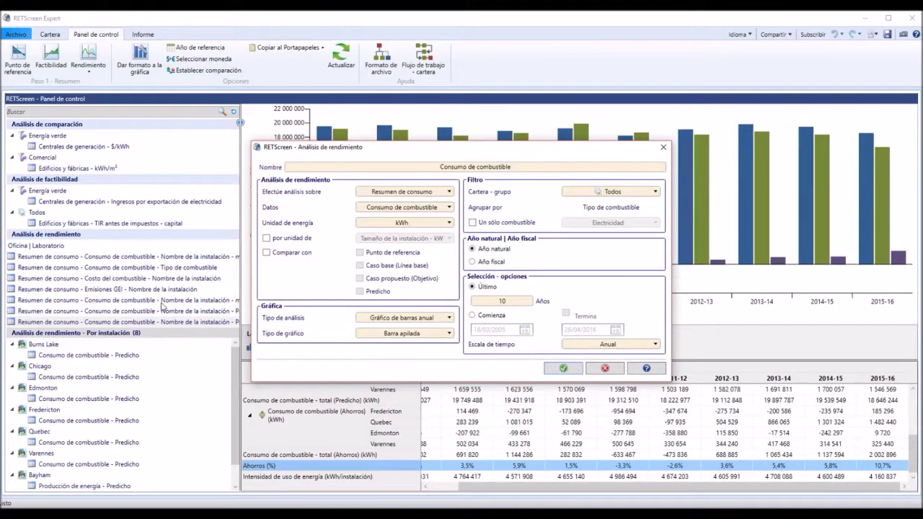
{"action": "left_click", "coordinate": [664, 147]}
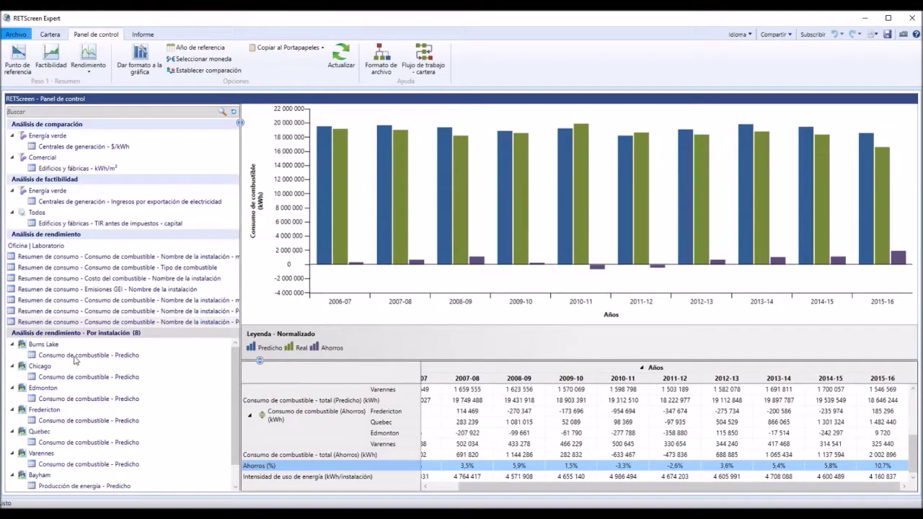
- View the Varennes Consumo de combustible - Predicho analysis and inspect its yearly predicted, actual and savings bars
{"action": "left_click", "coordinate": [48, 466]}
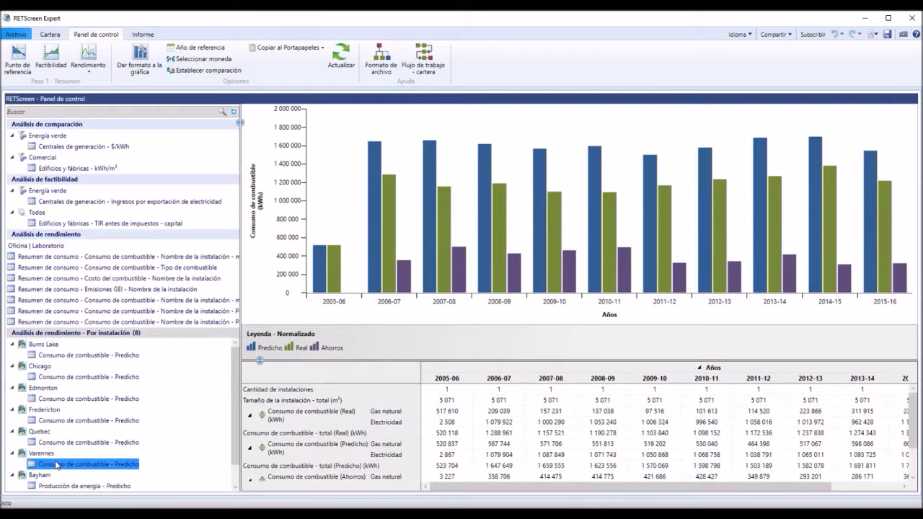
{"action": "mouse_move", "coordinate": [499, 264]}
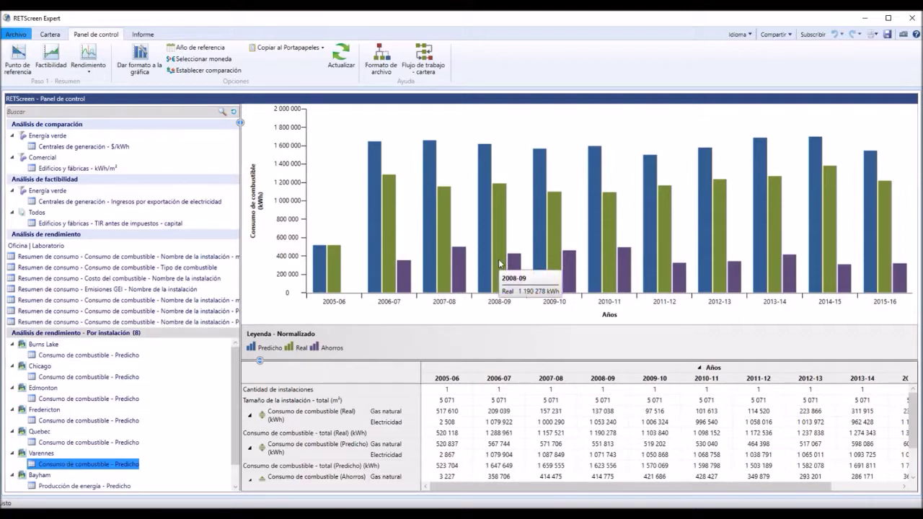
{"action": "mouse_move", "coordinate": [320, 272]}
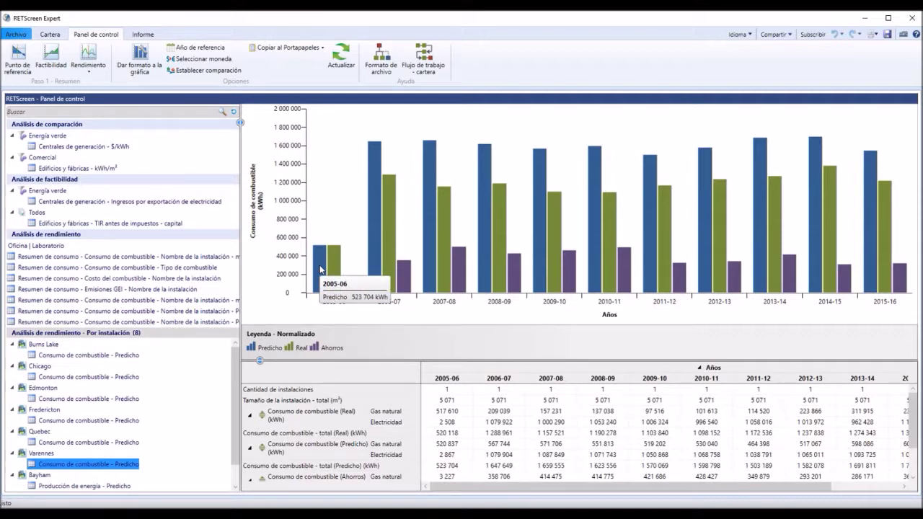
{"action": "mouse_move", "coordinate": [406, 282]}
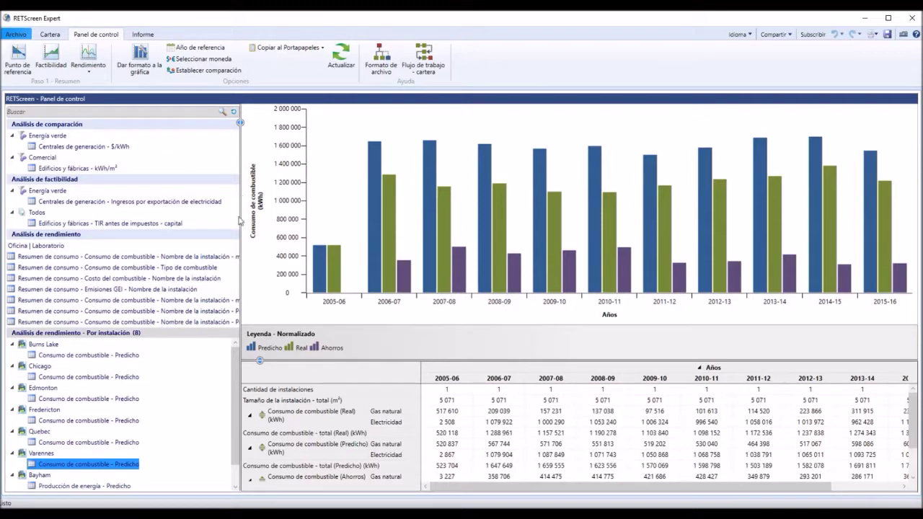
- Review the Cartera - grupo filter for a new Por instalación analysis and cancel it
{"action": "left_click", "coordinate": [90, 58]}
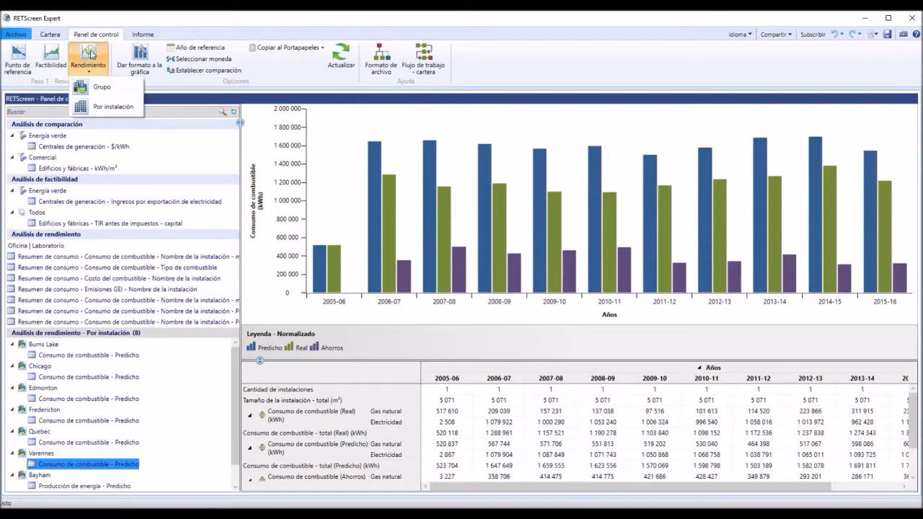
{"action": "left_click", "coordinate": [109, 105]}
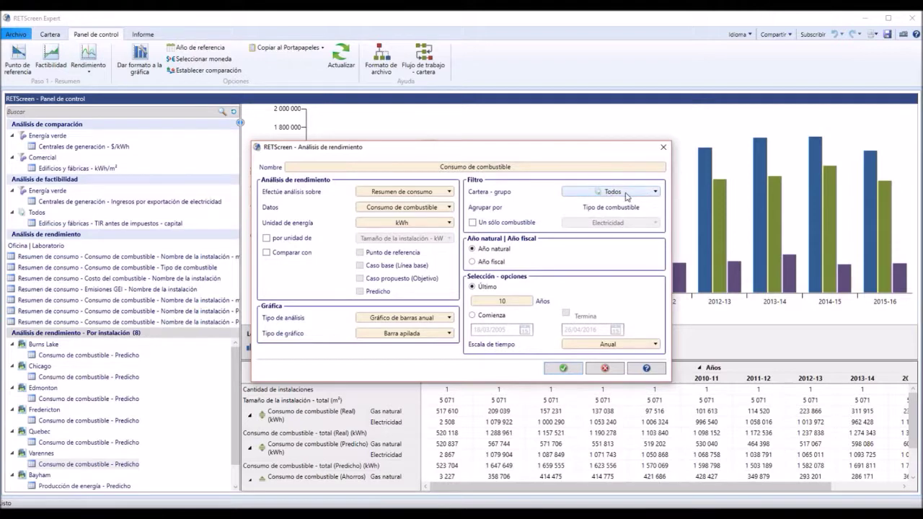
{"action": "left_click", "coordinate": [608, 368]}
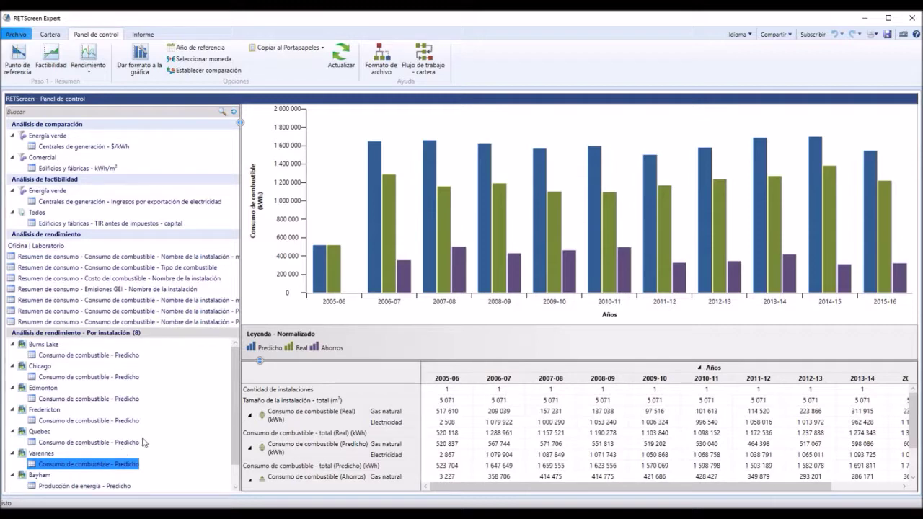
- Restrict the Varennes fuel consumption analysis to the single fuel Electricidad
{"action": "right_click", "coordinate": [501, 286]}
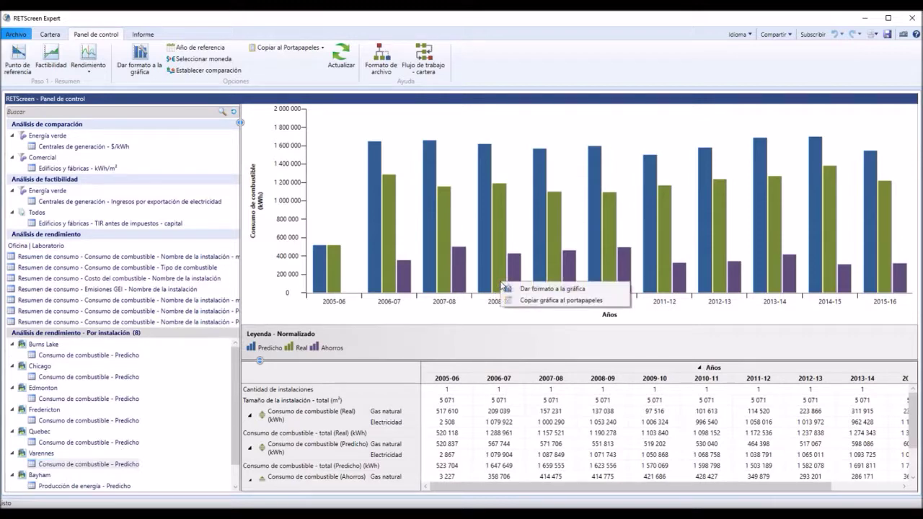
{"action": "left_click", "coordinate": [519, 291]}
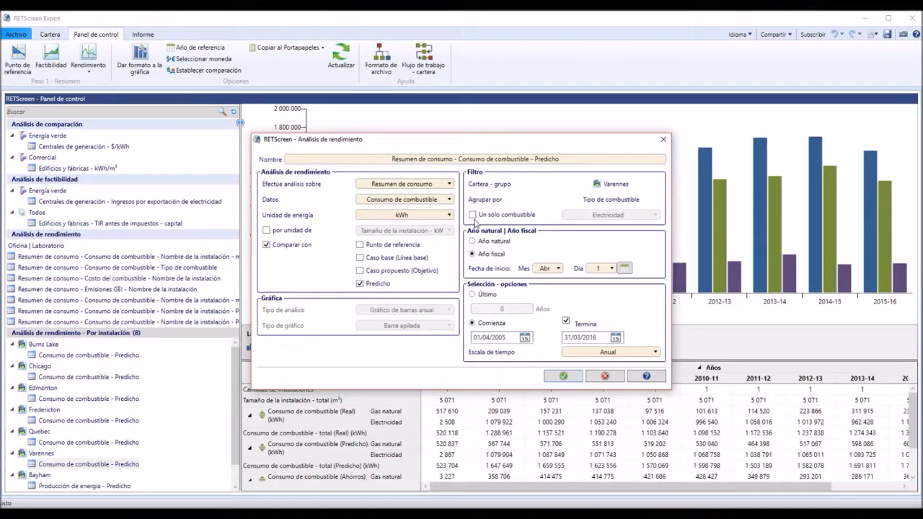
{"action": "left_click", "coordinate": [473, 216]}
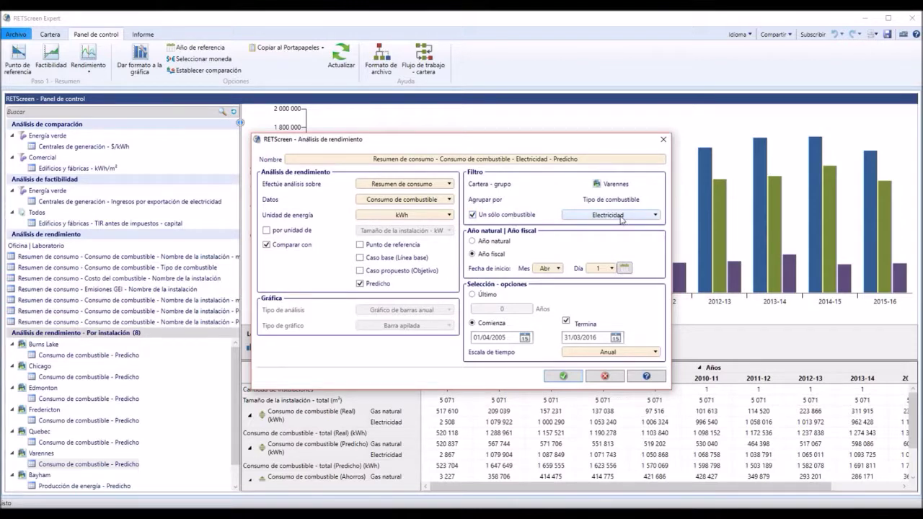
{"action": "left_click", "coordinate": [568, 376]}
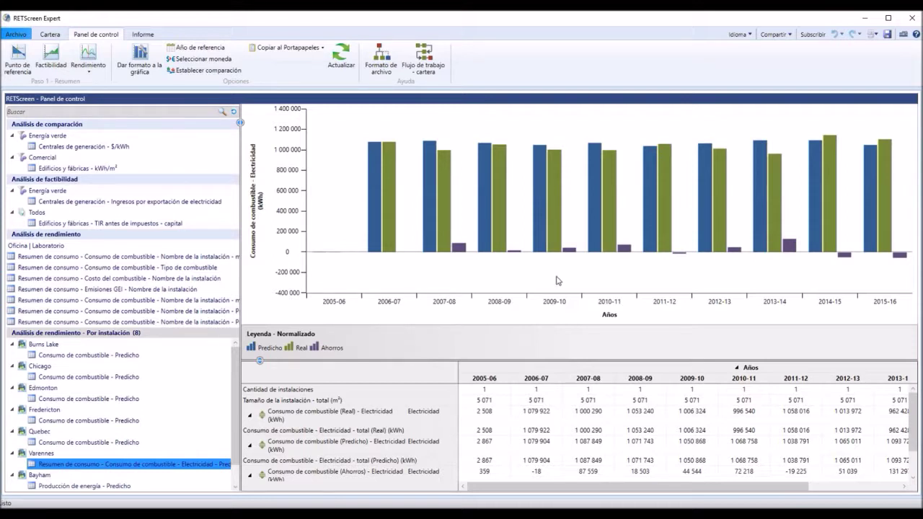
- Change the single fuel in the Varennes fuel consumption analysis to Gas natural
{"action": "right_click", "coordinate": [546, 217]}
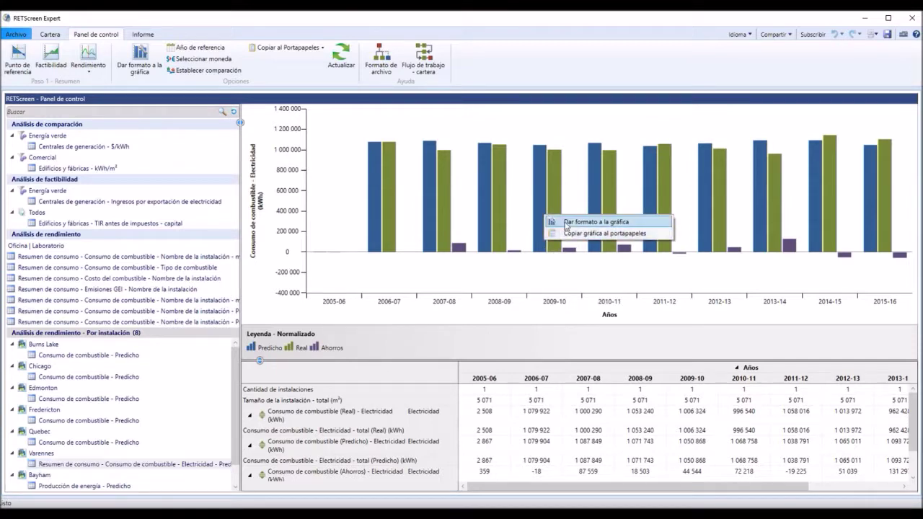
{"action": "left_click", "coordinate": [566, 223]}
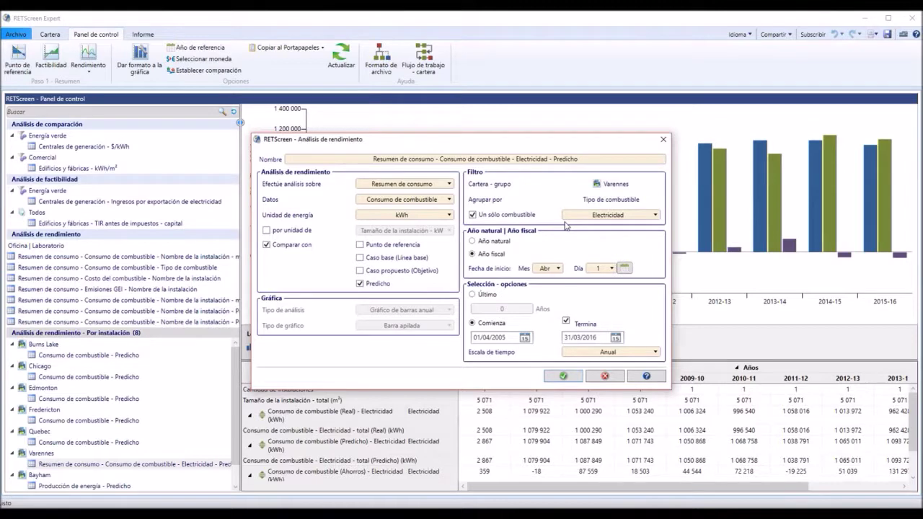
{"action": "left_click", "coordinate": [590, 215]}
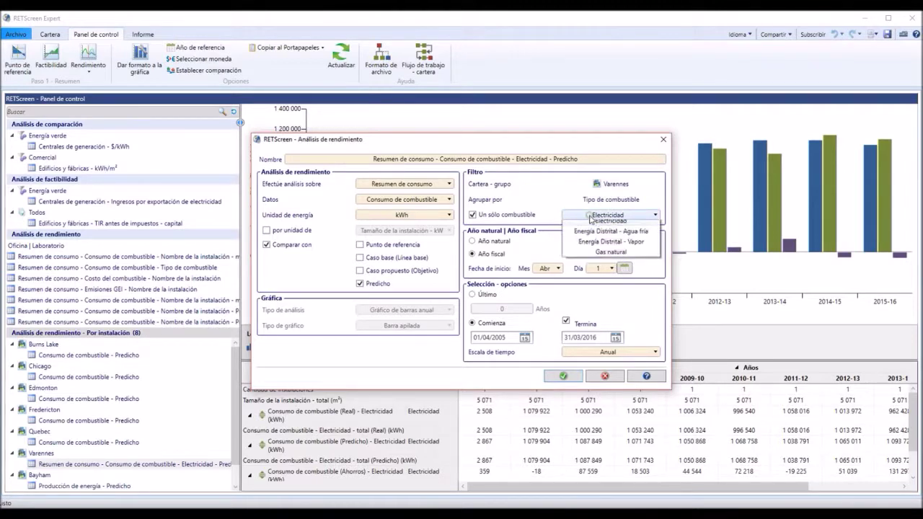
{"action": "left_click", "coordinate": [604, 258]}
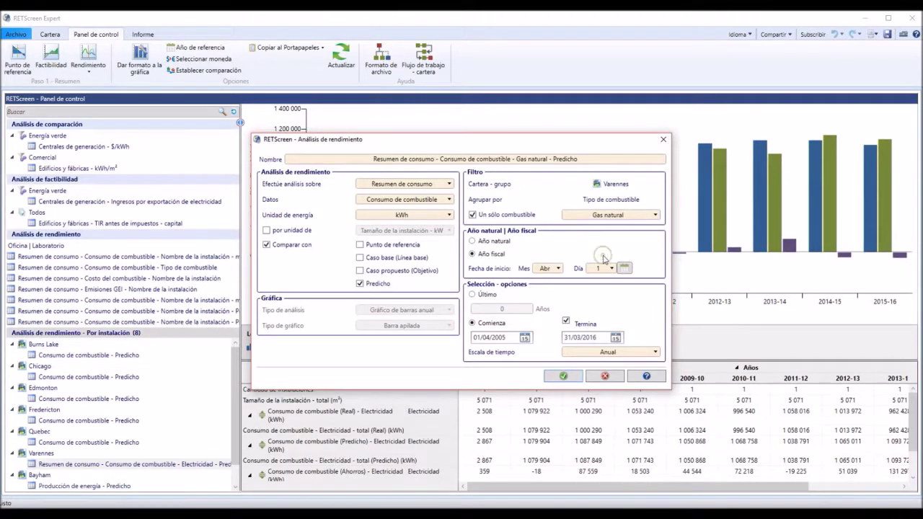
{"action": "left_click", "coordinate": [573, 381]}
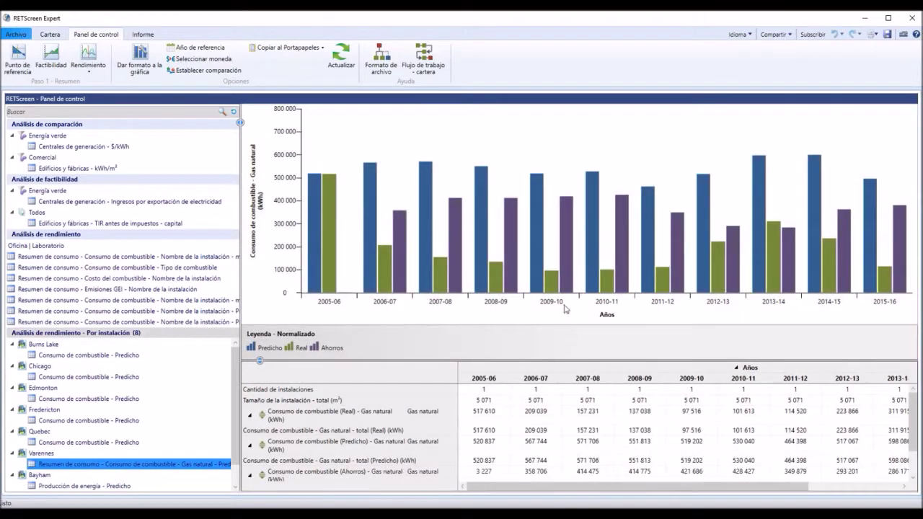
- Examine the Varennes natural gas chart and the Ahorros (%) row through 2015-16
{"action": "mouse_move", "coordinate": [567, 292]}
{"action": "mouse_move", "coordinate": [622, 266]}
{"action": "scroll", "coordinate": [308, 456], "scroll_direction": "down", "scroll_amount": 1}
{"action": "left_click", "coordinate": [298, 467]}
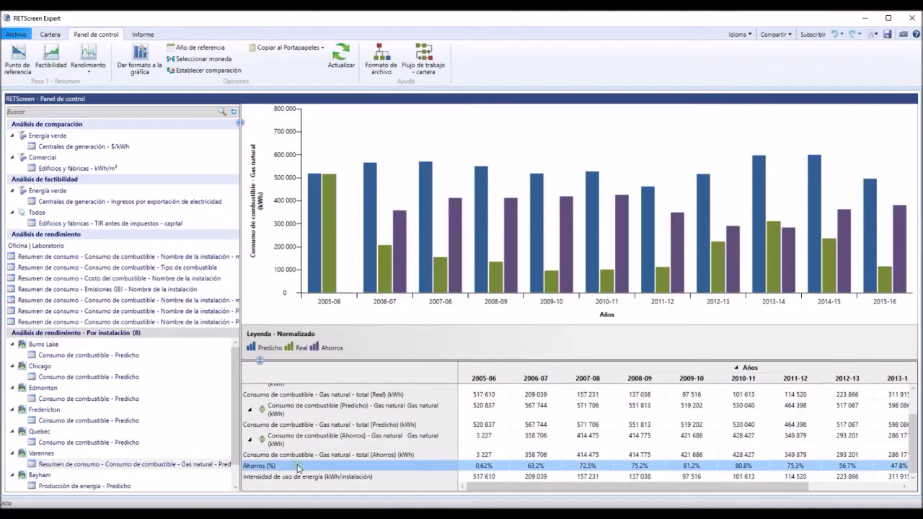
{"action": "left_click_drag", "start_coordinate": [624, 487], "coordinate": [750, 487]}
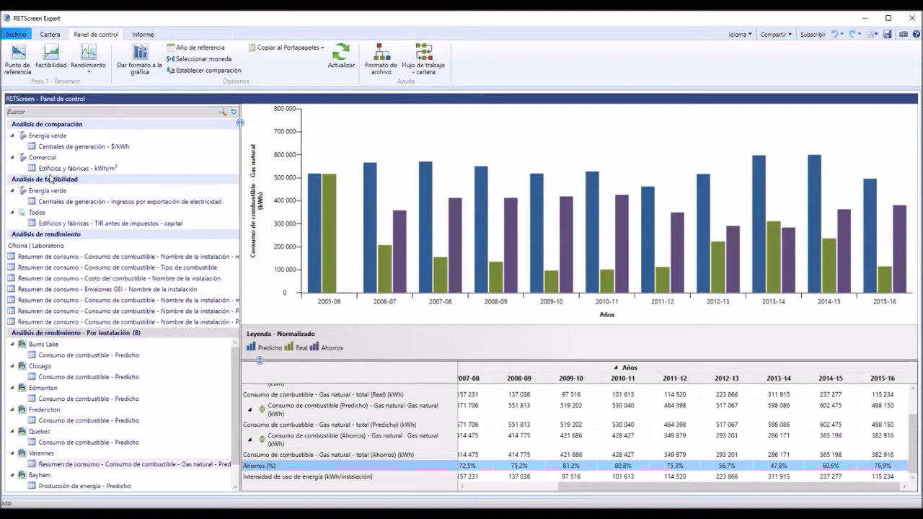
- Review the Todos group's Edificios y fábricas feasibility results and set the analysis data to Pago simple de retorno del capital
{"action": "left_click", "coordinate": [83, 224]}
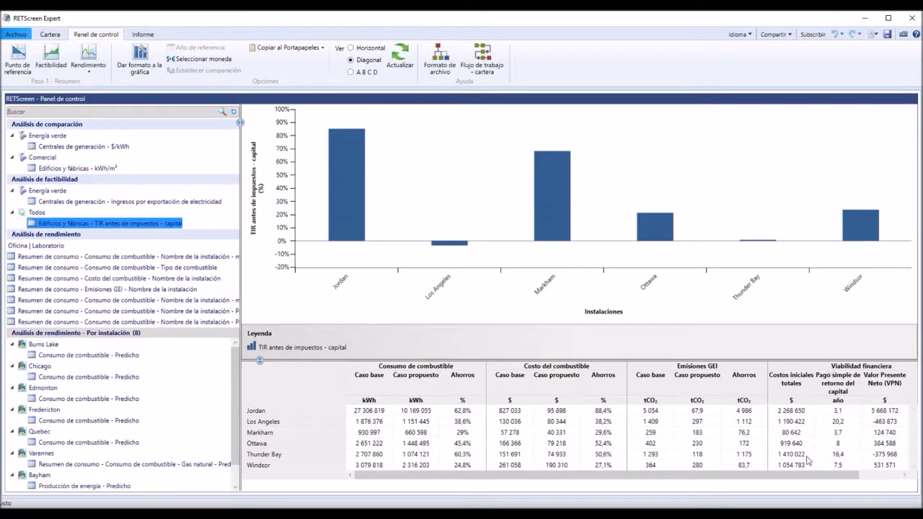
{"action": "left_click_drag", "start_coordinate": [799, 475], "coordinate": [841, 474]}
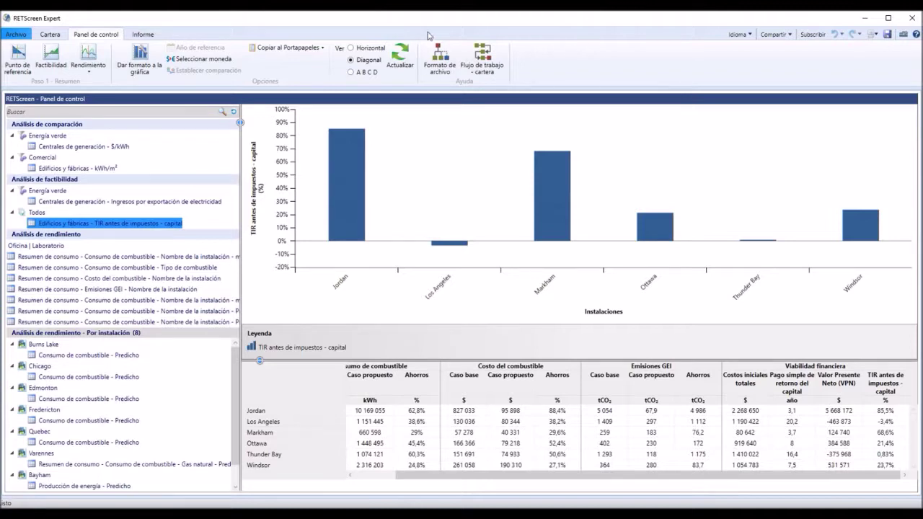
{"action": "left_click", "coordinate": [134, 61]}
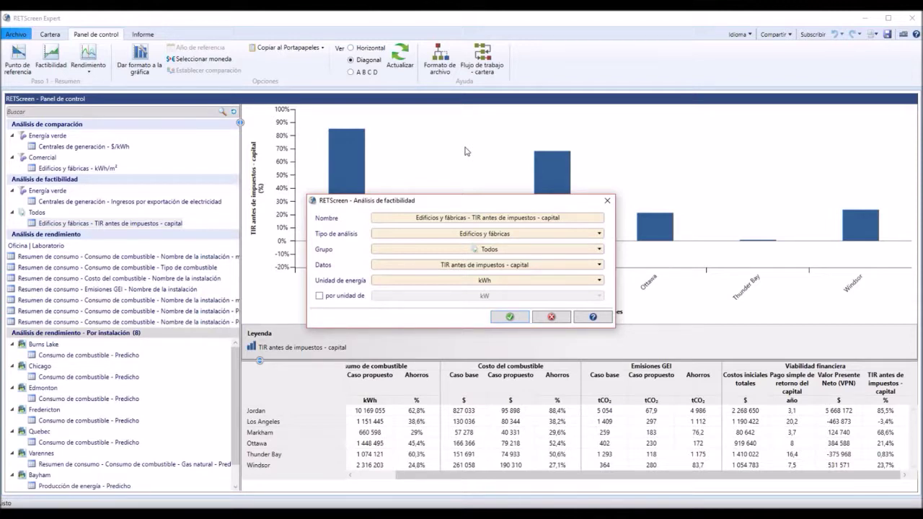
{"action": "left_click", "coordinate": [538, 266]}
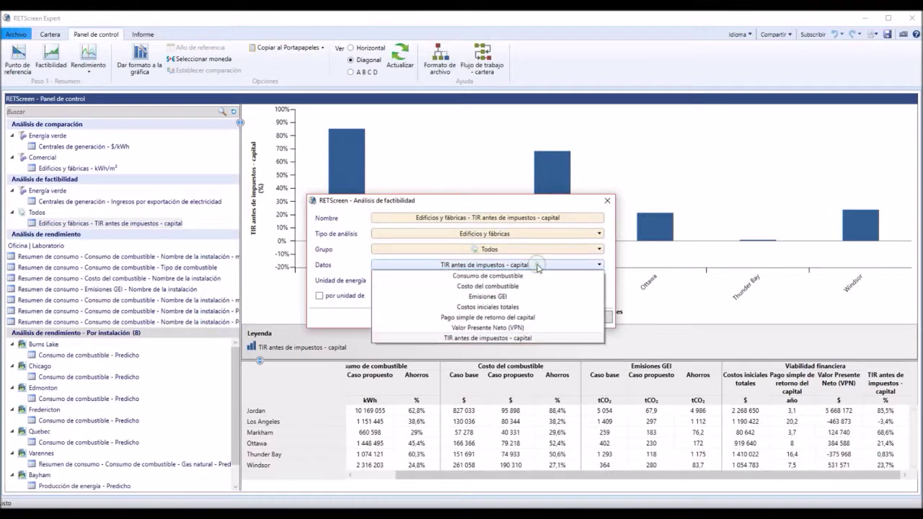
{"action": "left_click", "coordinate": [543, 318]}
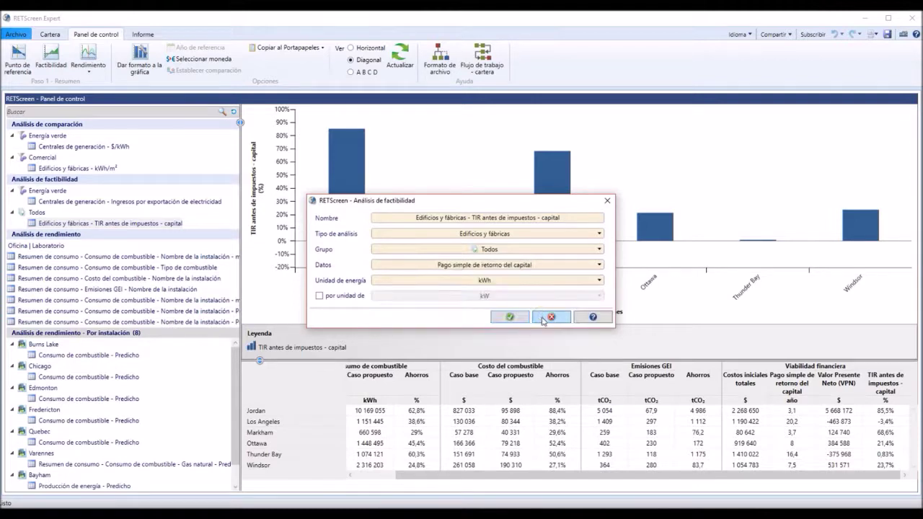
{"action": "left_click", "coordinate": [514, 317]}
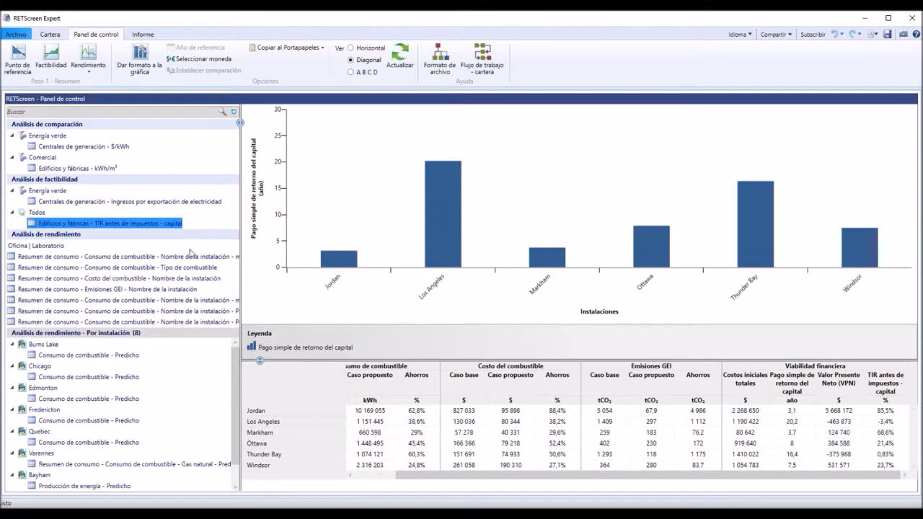
- Set the data of the Energía verde Centrales de generación feasibility analysis to TIR antes de impuestos - capital
{"action": "left_click", "coordinate": [135, 202]}
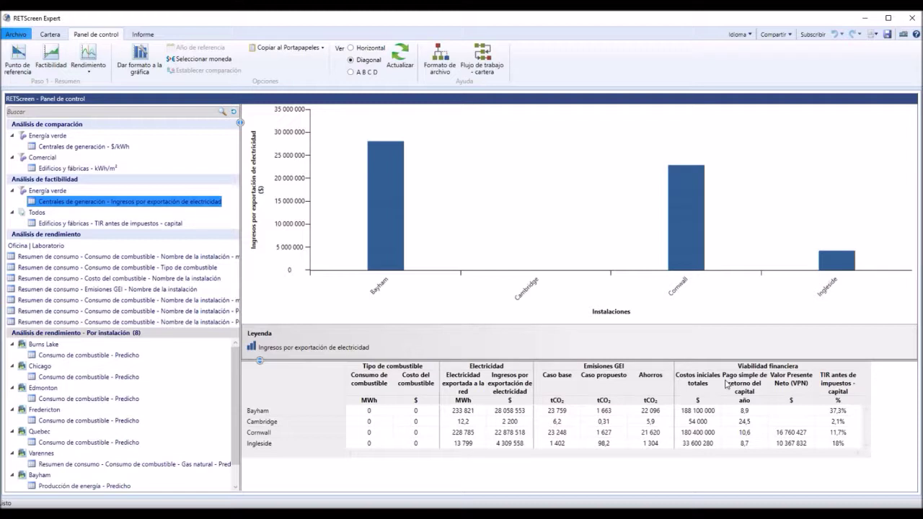
{"action": "left_click", "coordinate": [140, 58]}
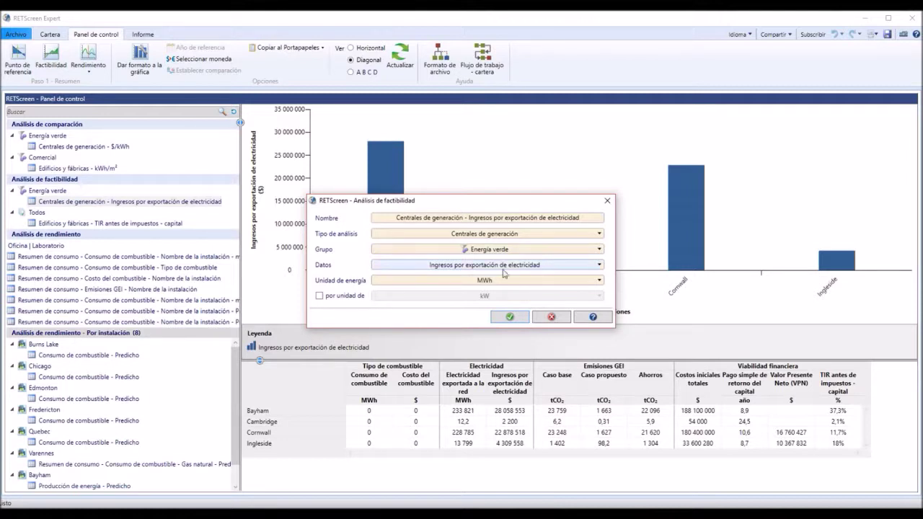
{"action": "left_click", "coordinate": [531, 268]}
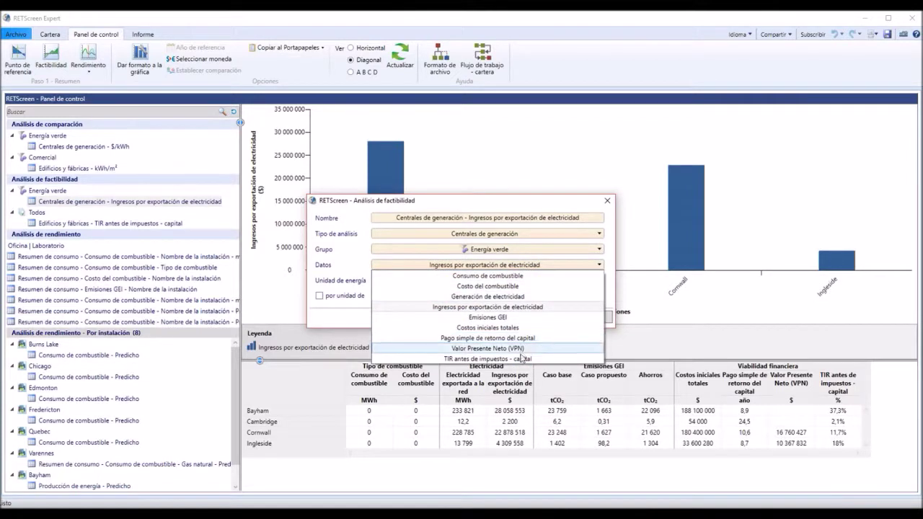
{"action": "left_click", "coordinate": [522, 359]}
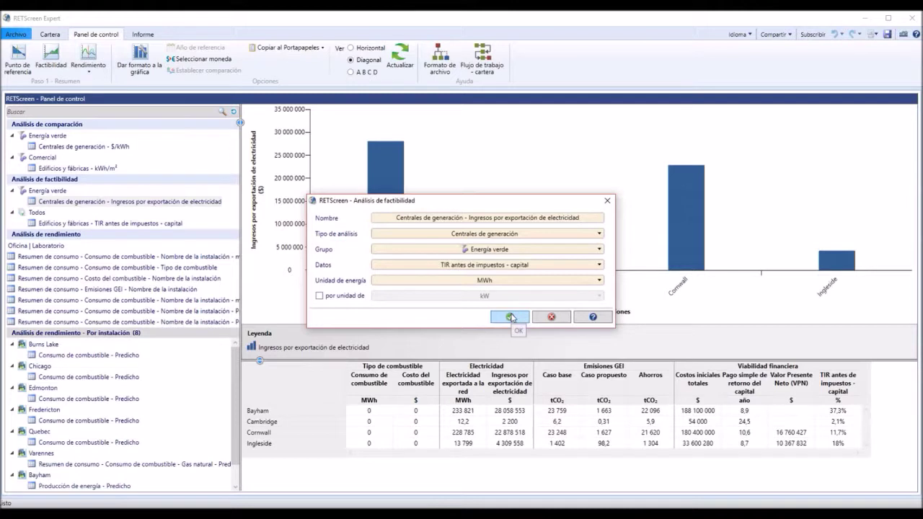
{"action": "left_click", "coordinate": [510, 316]}
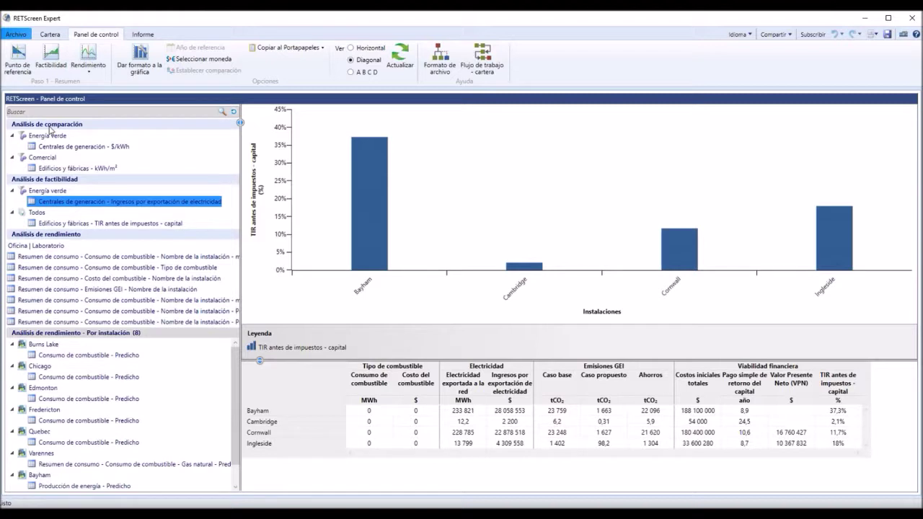
- Examine the Comercial Edificios y fábricas - kWh/m² benchmark chart and the facilities' energy intensity targets, including Los Angeles
{"action": "left_click", "coordinate": [72, 170]}
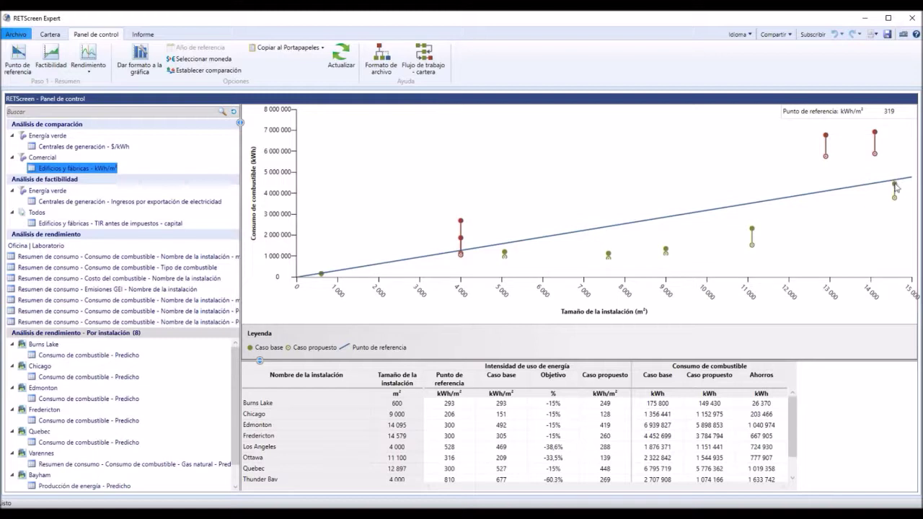
{"action": "mouse_move", "coordinate": [895, 186]}
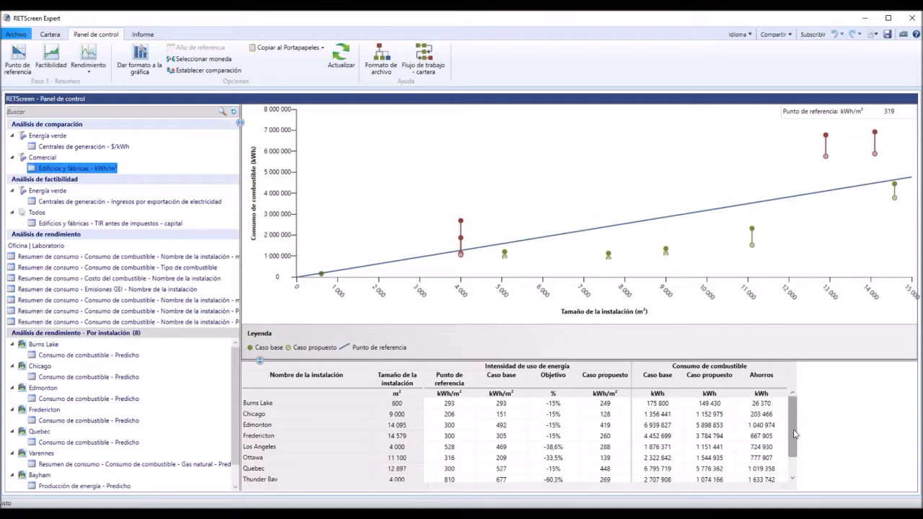
{"action": "scroll", "coordinate": [796, 434], "scroll_direction": "down", "scroll_amount": 2}
{"action": "double_click", "coordinate": [551, 422]}
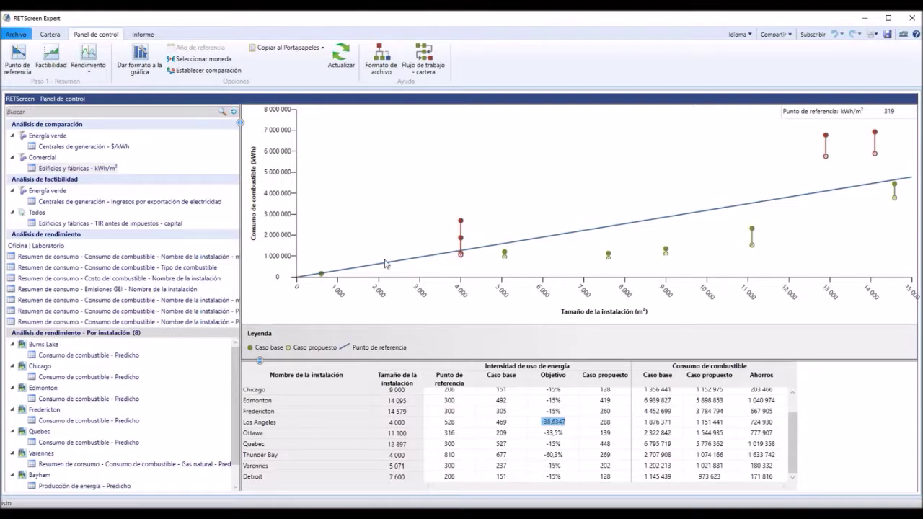
- Inspect the Energía verde Centrales de generación - $/kWh cost ranges and plant markers, and open the portfolio report
{"action": "left_click", "coordinate": [79, 149]}
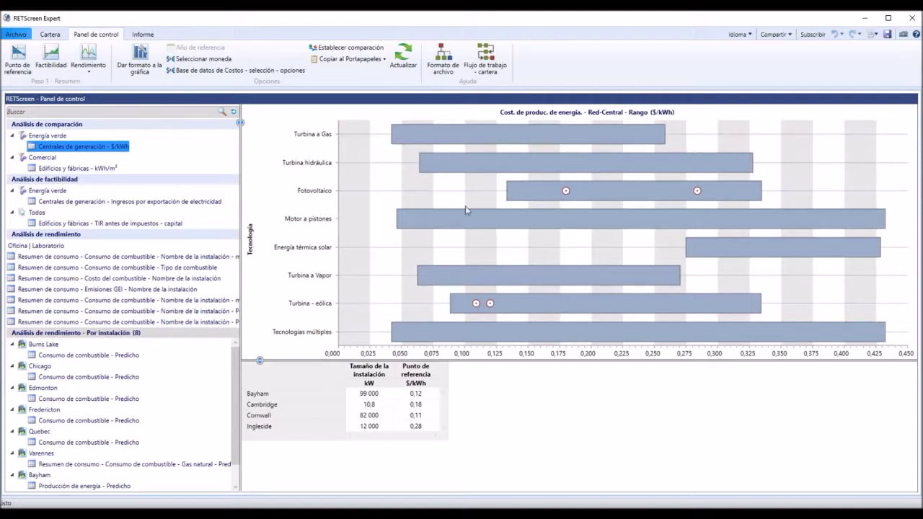
{"action": "mouse_move", "coordinate": [708, 187]}
{"action": "mouse_move", "coordinate": [489, 309]}
{"action": "left_click", "coordinate": [144, 35]}
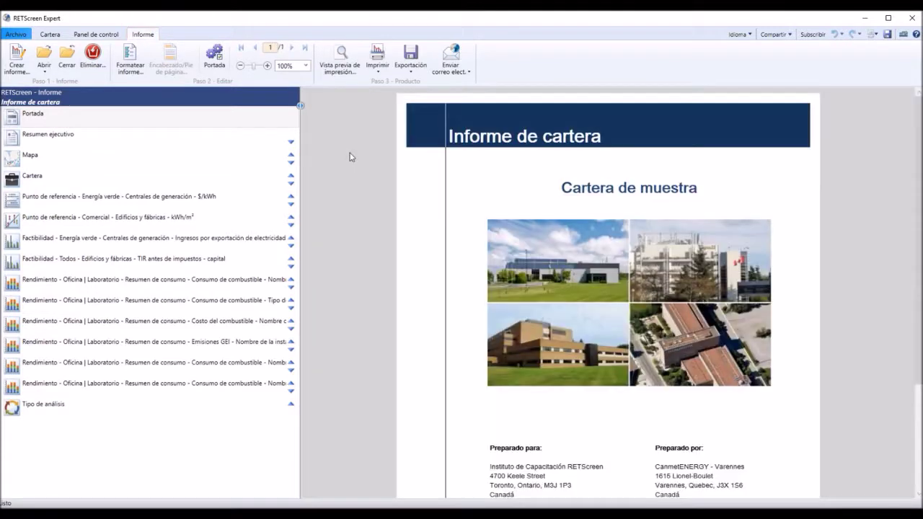
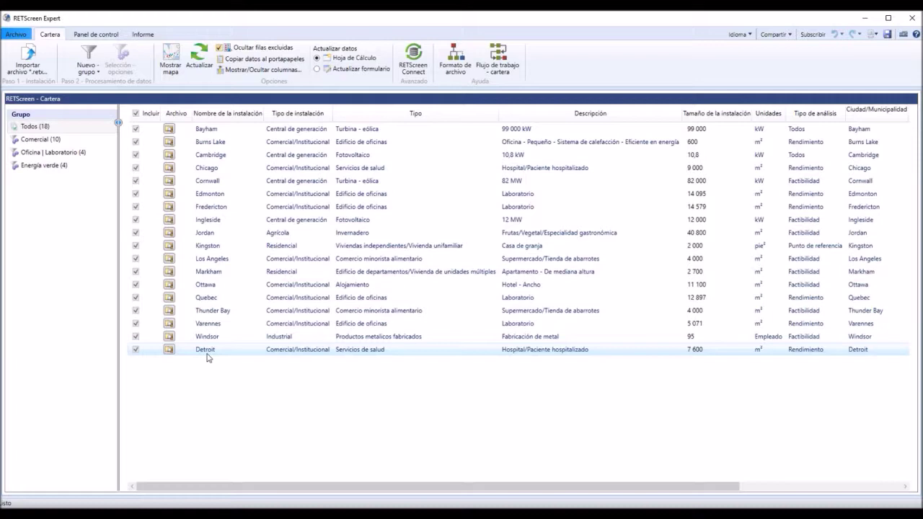
- Bring up the Detroit - step 2.retx file and look over its consumption data and location
{"action": "left_click", "coordinate": [180, 515]}
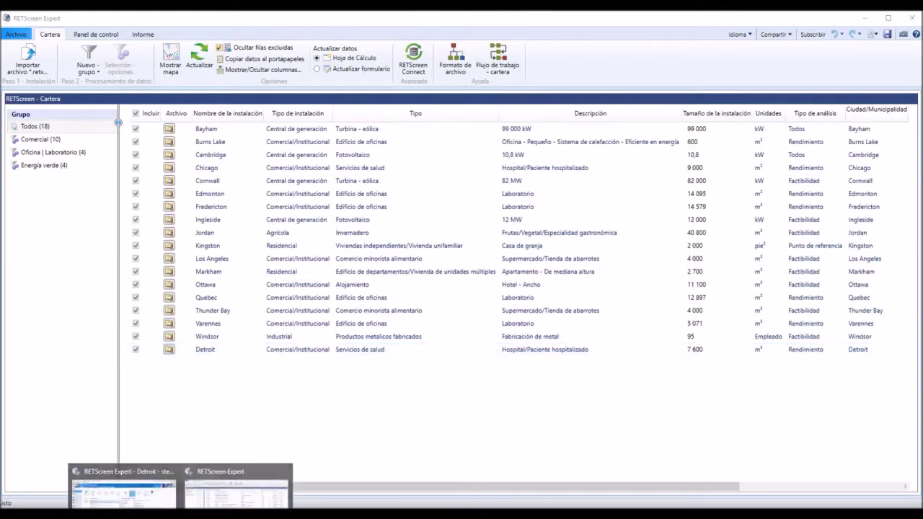
{"action": "left_click", "coordinate": [155, 497]}
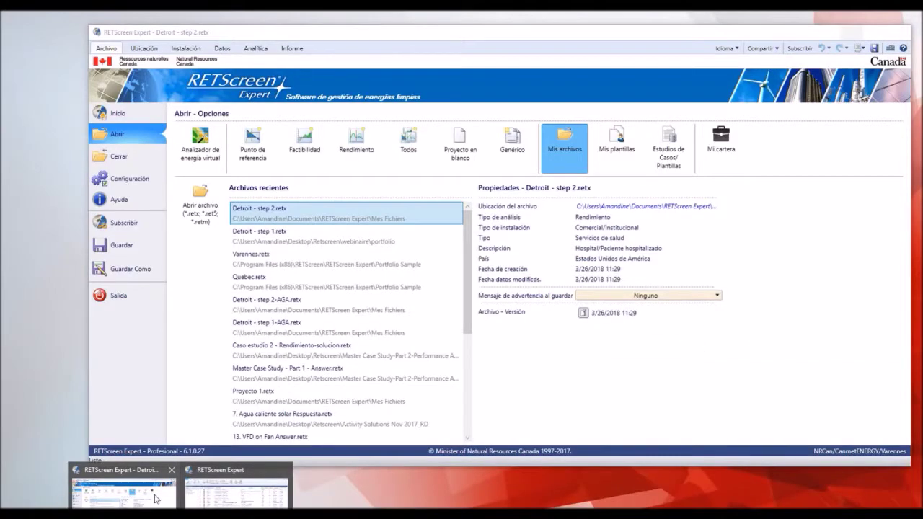
{"action": "left_click", "coordinate": [155, 497]}
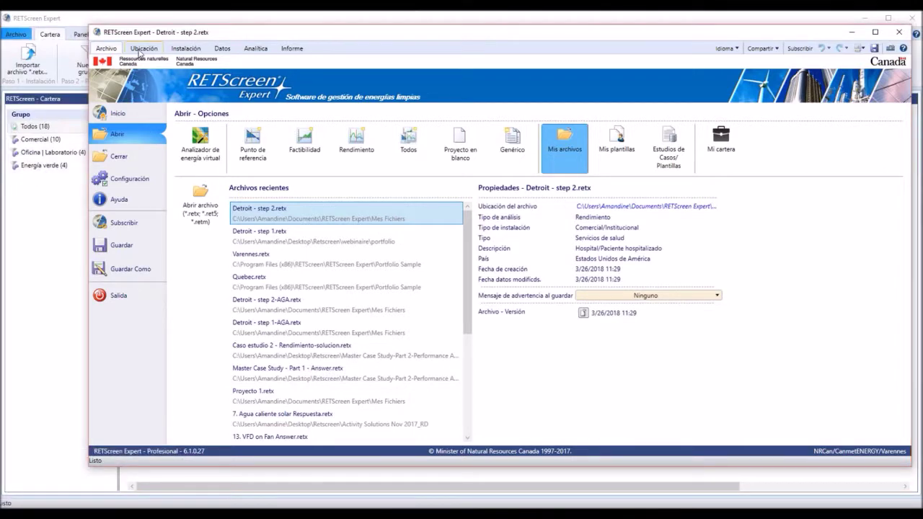
{"action": "left_click", "coordinate": [223, 50]}
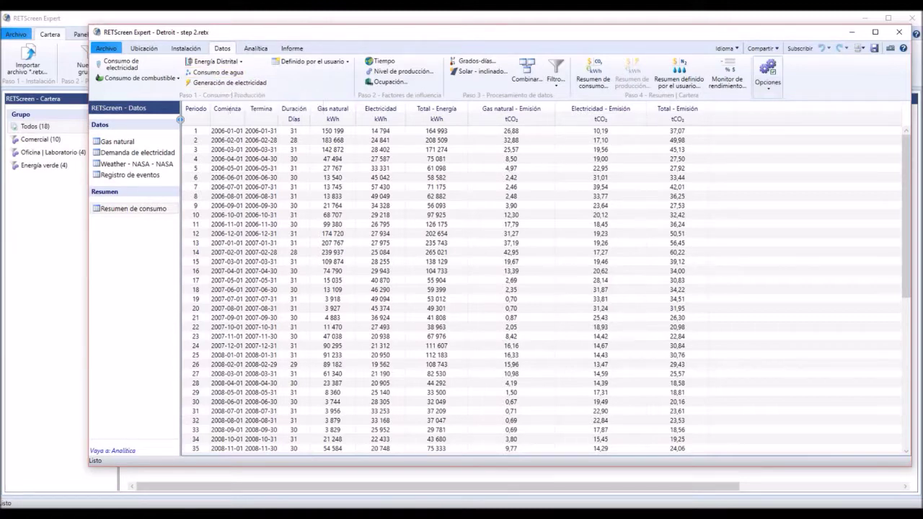
{"action": "left_click", "coordinate": [768, 83]}
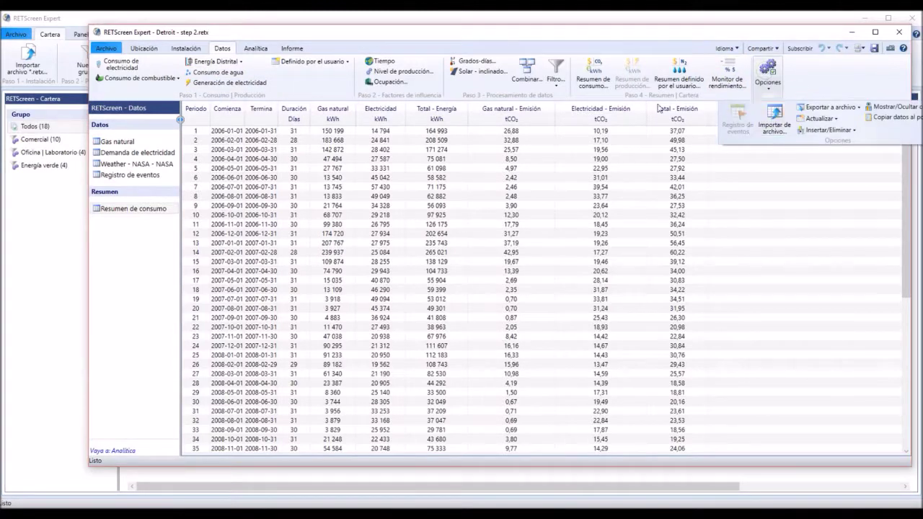
{"action": "left_click", "coordinate": [143, 49]}
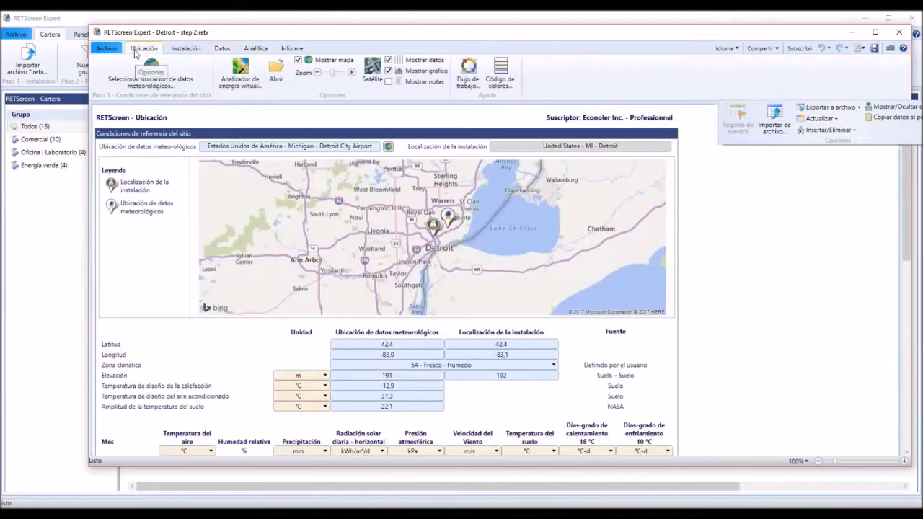
{"action": "left_click", "coordinate": [223, 49]}
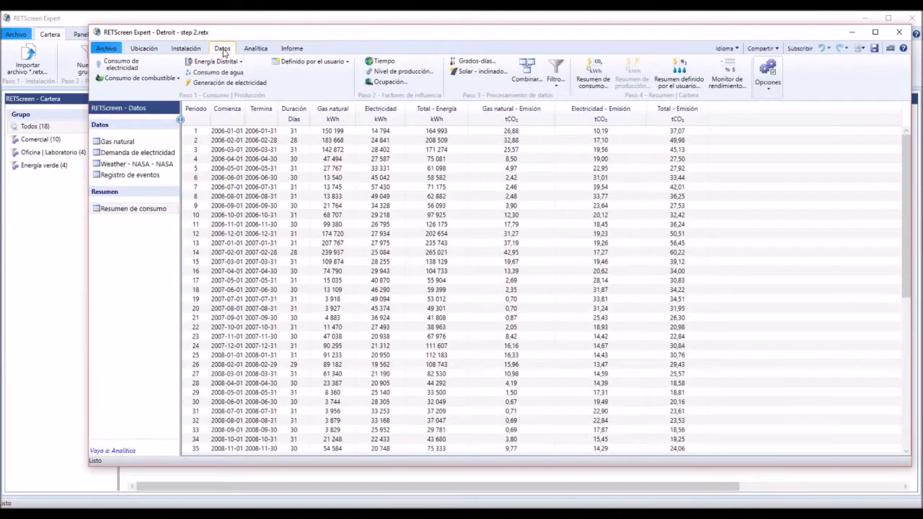
- Start downloading NASA satellite data for Detroit's Weather - NASA dataset from 01/01/2006 to 25/03/2018
{"action": "left_click", "coordinate": [131, 170]}
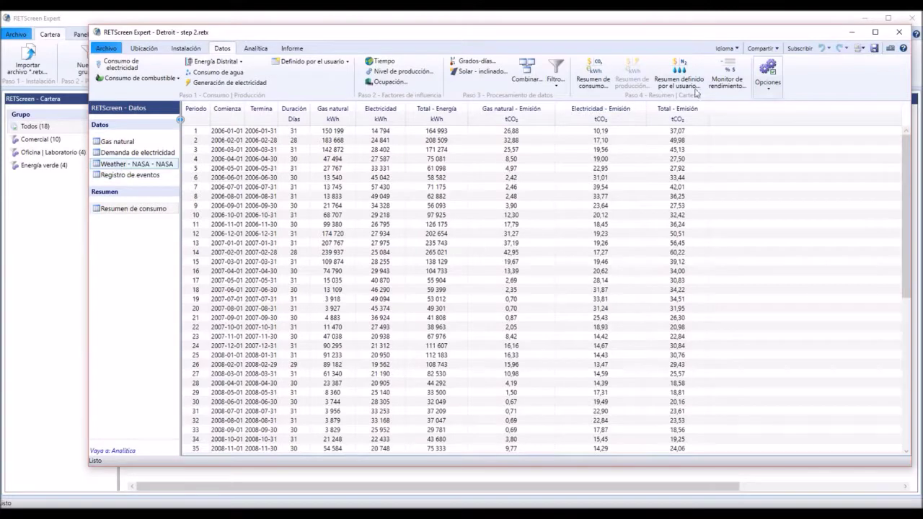
{"action": "left_click", "coordinate": [764, 83]}
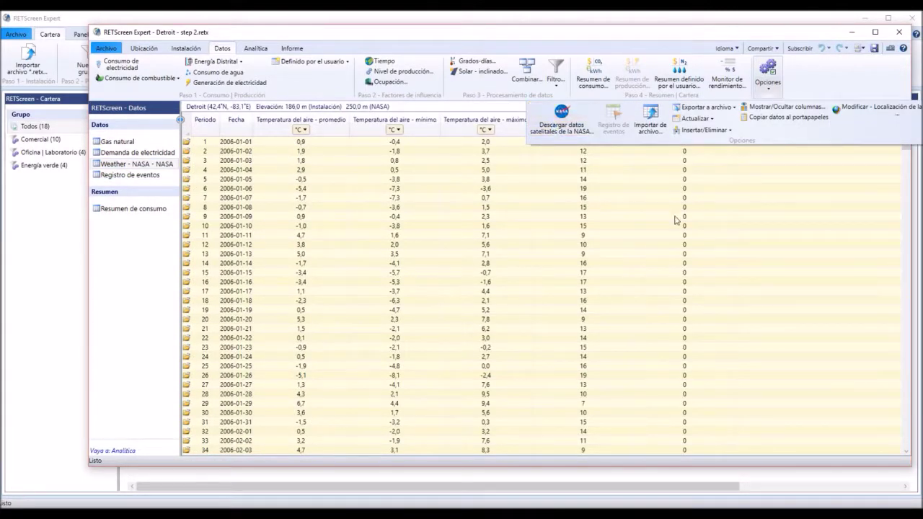
{"action": "left_click", "coordinate": [562, 117]}
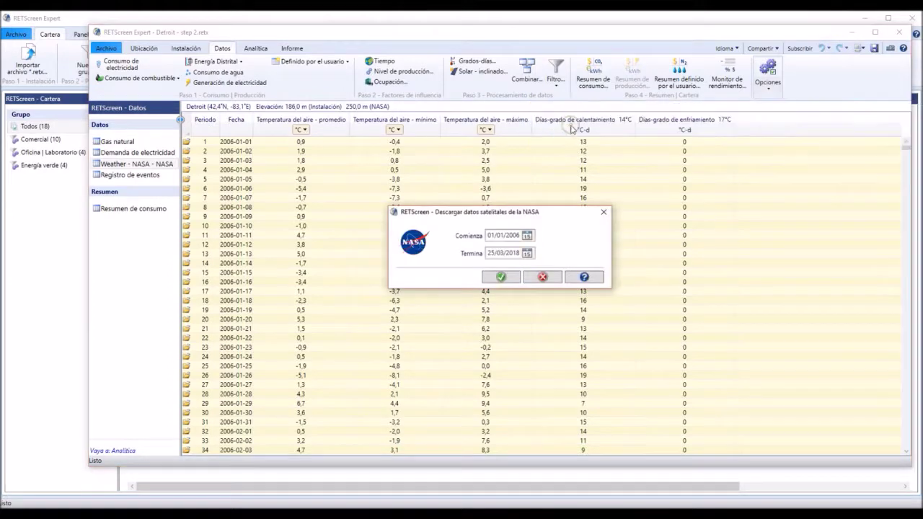
{"action": "left_click", "coordinate": [507, 276]}
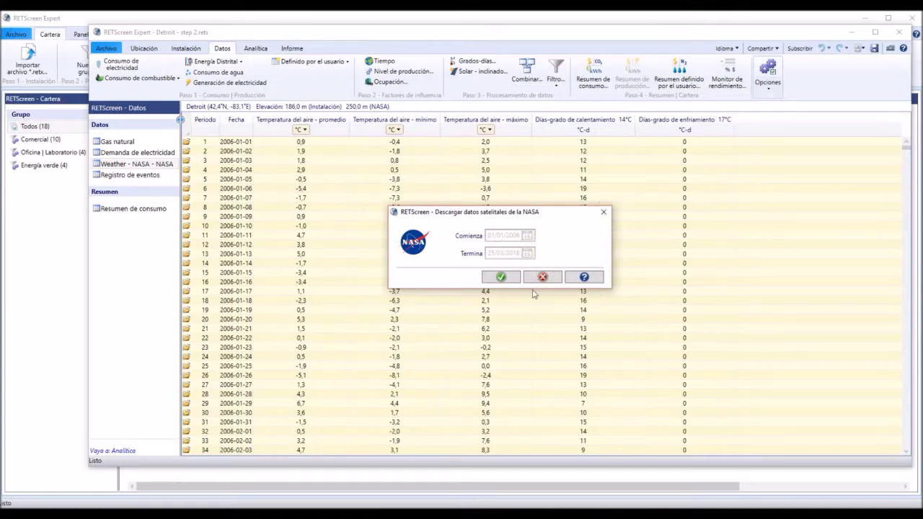
- Cancel the NASA satellite data download and return to Detroit's weather data table
{"action": "left_click", "coordinate": [559, 277]}
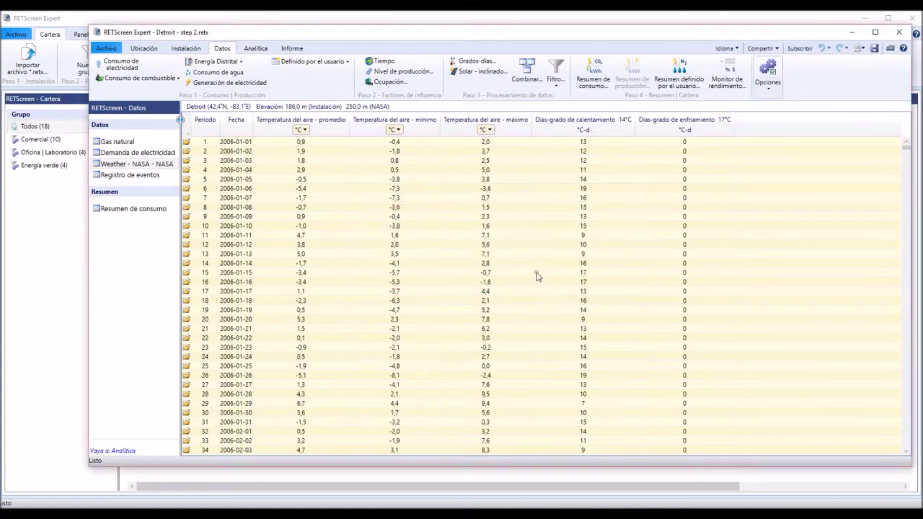
{"action": "left_click", "coordinate": [537, 274]}
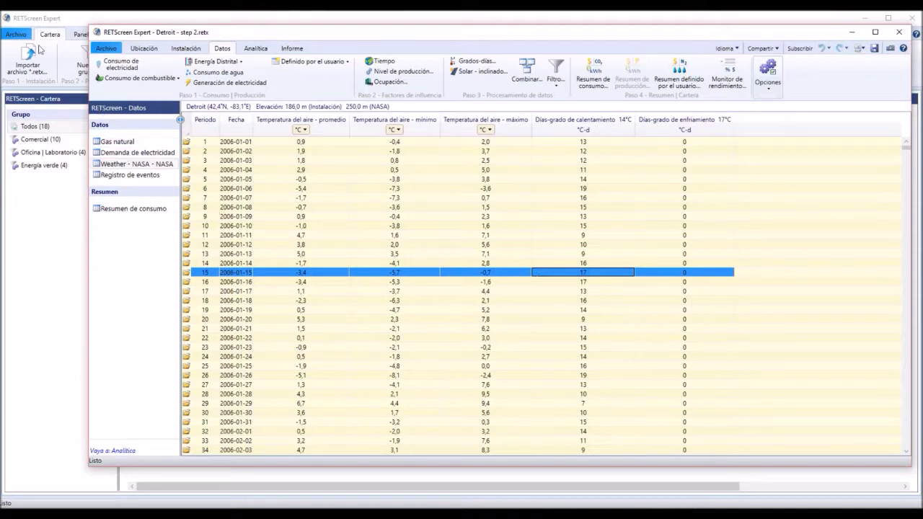
- Rename the Detroit facility as "Hospital general de Detroit" in its facility information and save the file
{"action": "left_click", "coordinate": [185, 48]}
{"action": "left_click", "coordinate": [314, 235]}
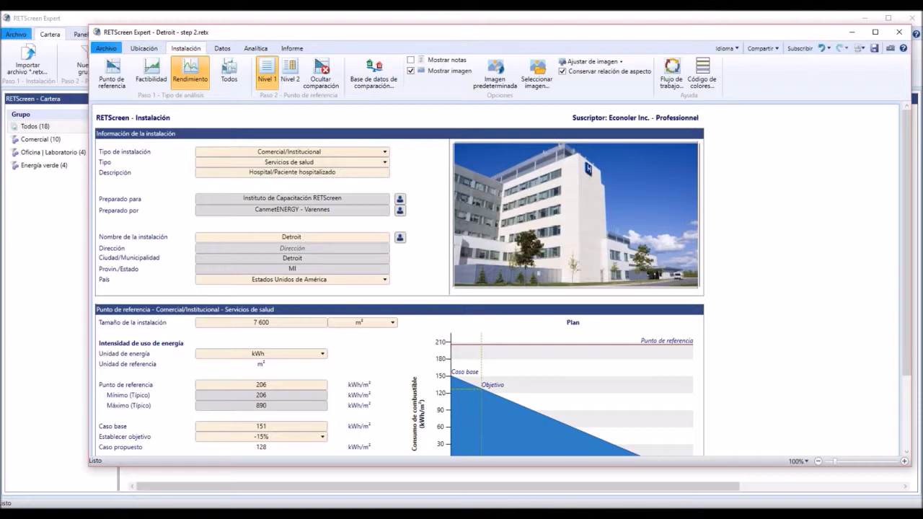
{"action": "key", "text": "BackSpace"}
{"action": "key", "text": "BackSpace"}
{"action": "key", "text": "BackSpace"}
{"action": "key", "text": "BackSpace"}
{"action": "key", "text": "BackSpace"}
{"action": "key", "text": "BackSpace"}
{"action": "key", "text": "BackSpace"}
{"action": "key", "text": "BackSpace"}
{"action": "type", "text": "Hospital general de Detroit"}
{"action": "left_click", "coordinate": [106, 49]}
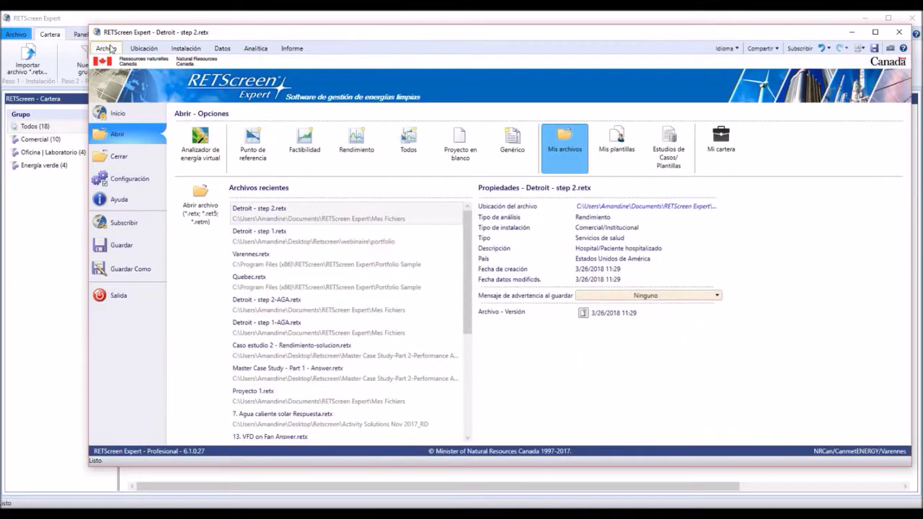
{"action": "left_click", "coordinate": [119, 246]}
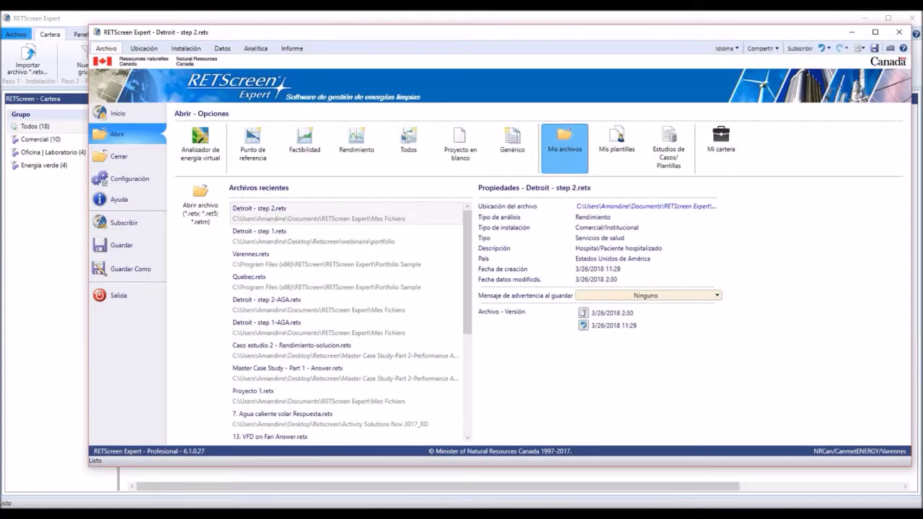
- Return to the portfolio, refresh its data and widen the Nombre de la instalación column to fit the full facility names
{"action": "left_click", "coordinate": [853, 34]}
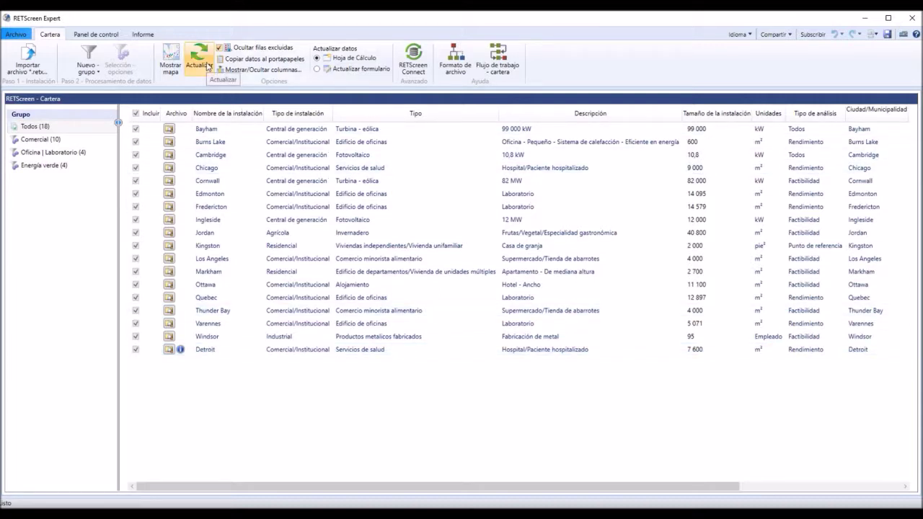
{"action": "left_click", "coordinate": [207, 65]}
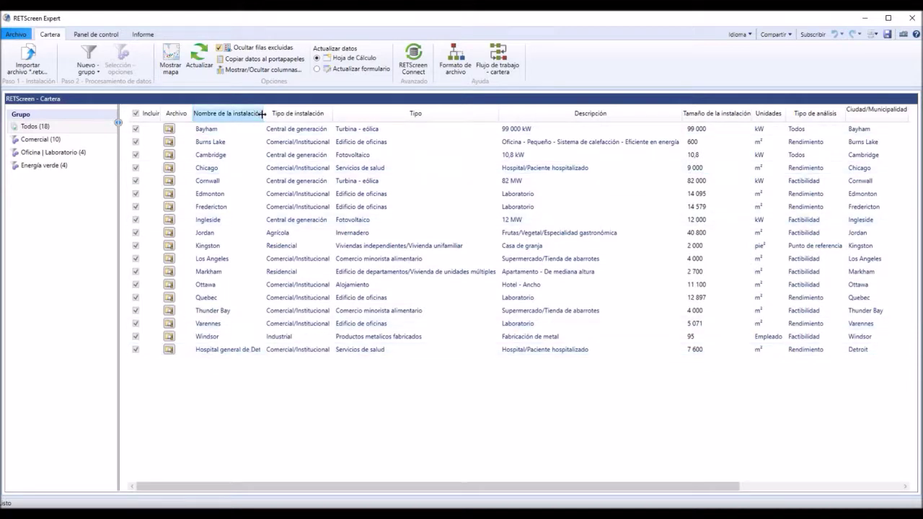
{"action": "left_click_drag", "start_coordinate": [263, 114], "coordinate": [304, 117]}
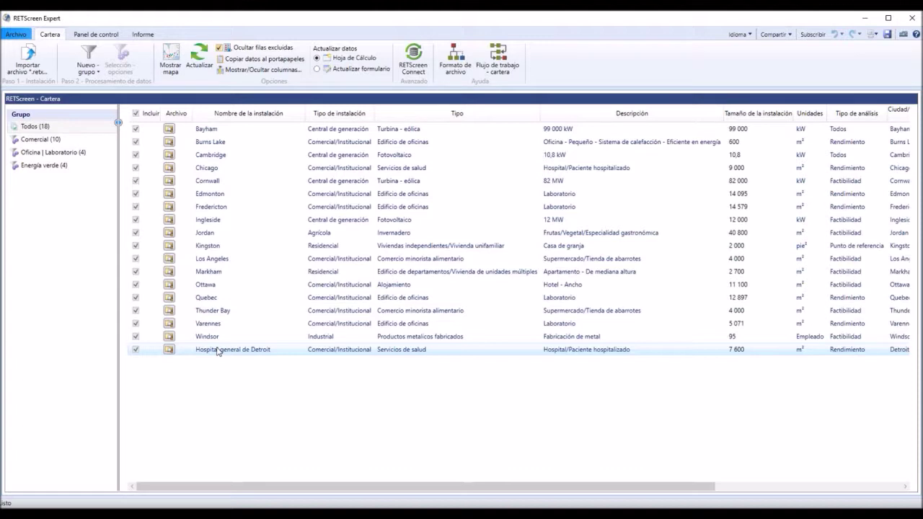
- View the RETScreen help resources, open a customer support e-mail from there and discard the message unsaved
{"action": "left_click", "coordinate": [6, 36]}
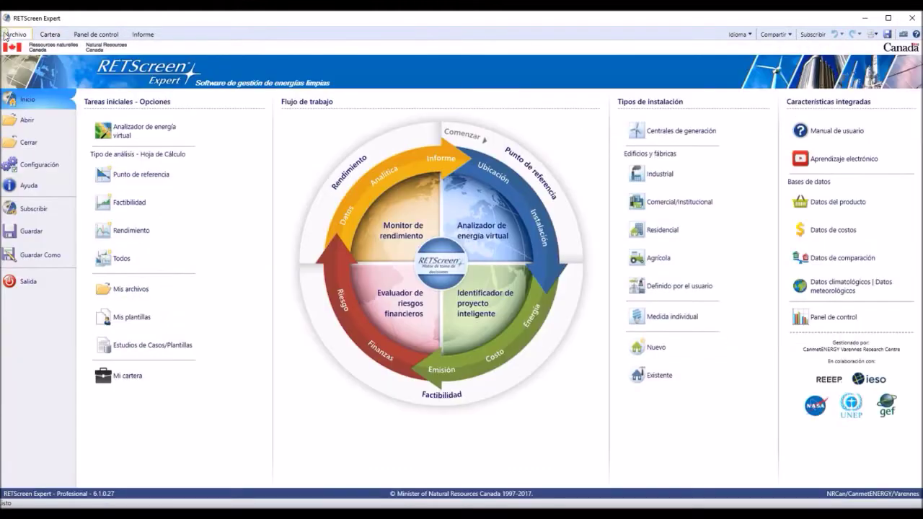
{"action": "left_click", "coordinate": [51, 190]}
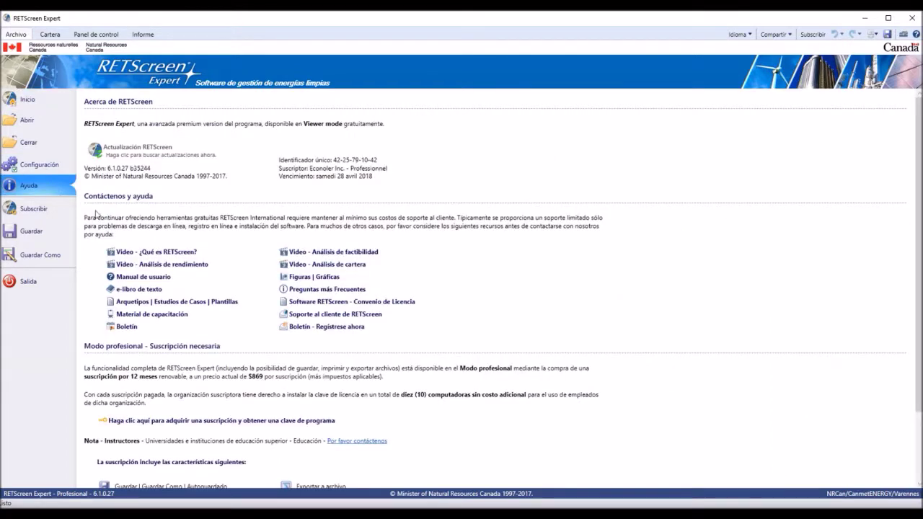
{"action": "left_click", "coordinate": [304, 318]}
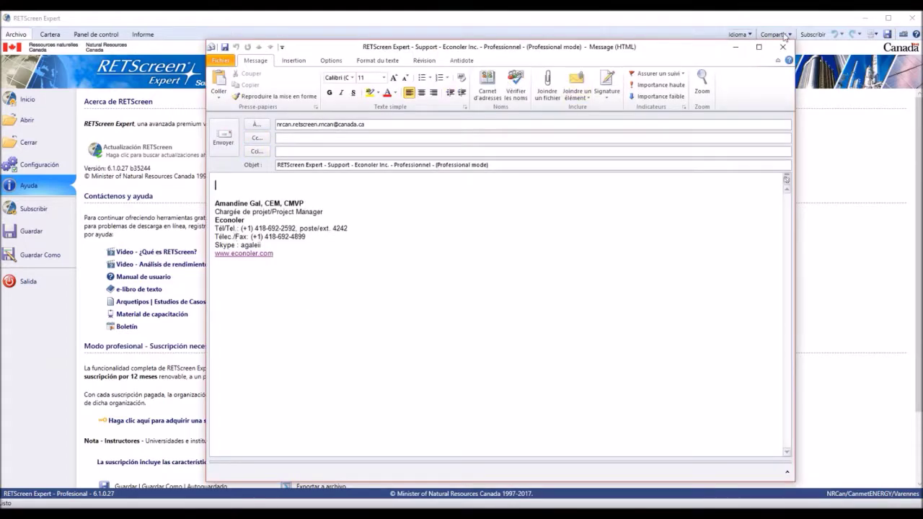
{"action": "left_click", "coordinate": [782, 47]}
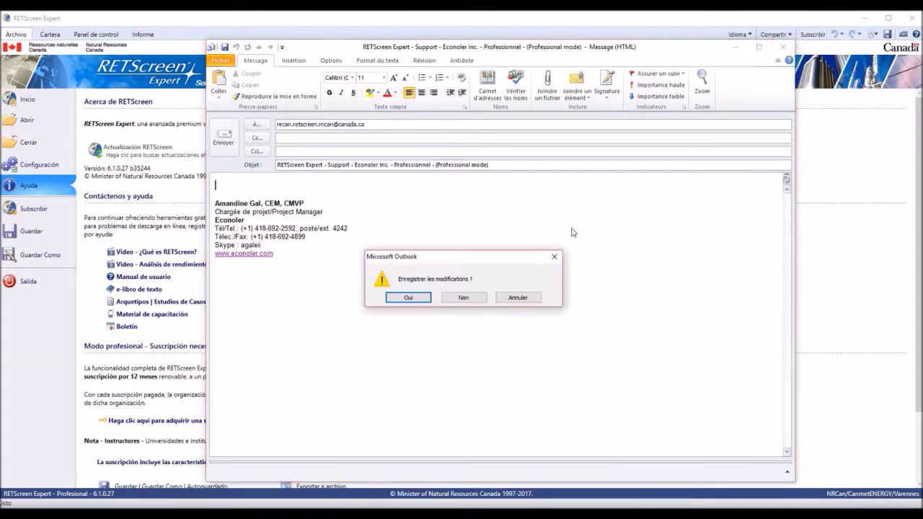
{"action": "left_click", "coordinate": [463, 298]}
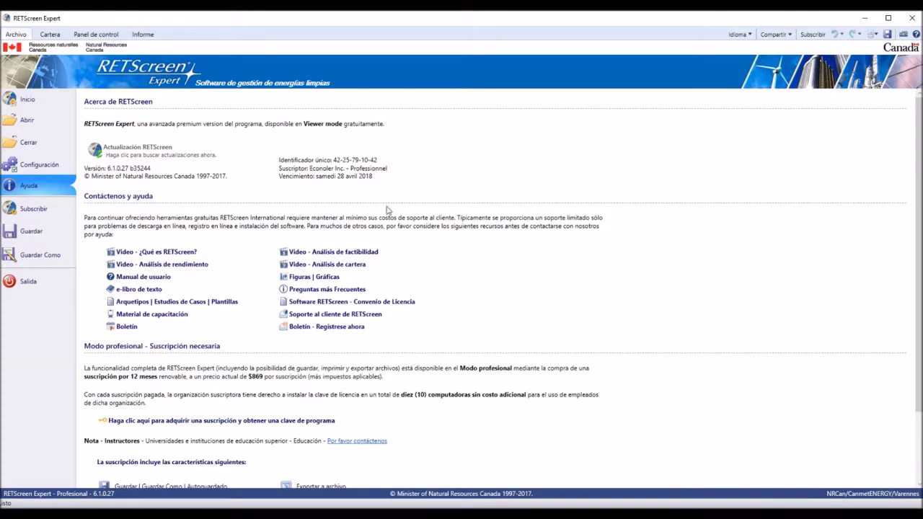
- Create an advanced portfolio group named "Servicios de salud" with the condition Tipo es Servicios de salud
{"action": "left_click", "coordinate": [50, 35]}
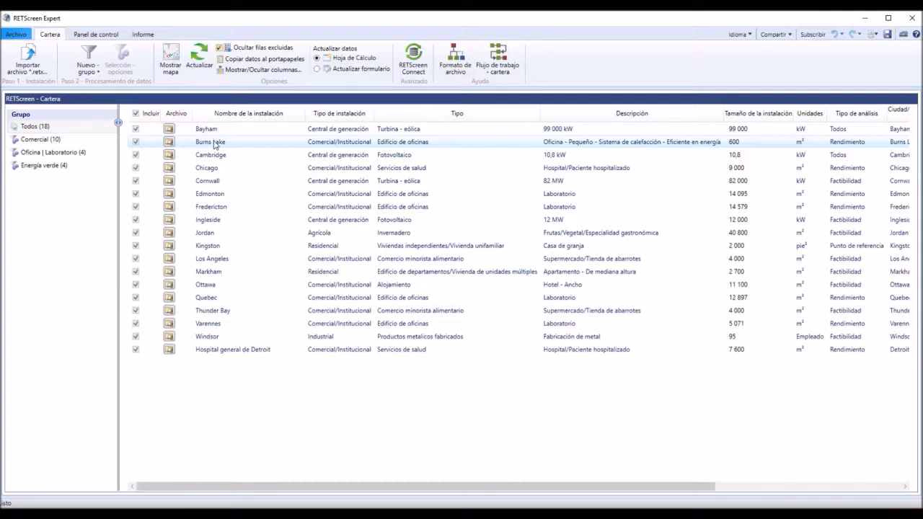
{"action": "left_click", "coordinate": [90, 54]}
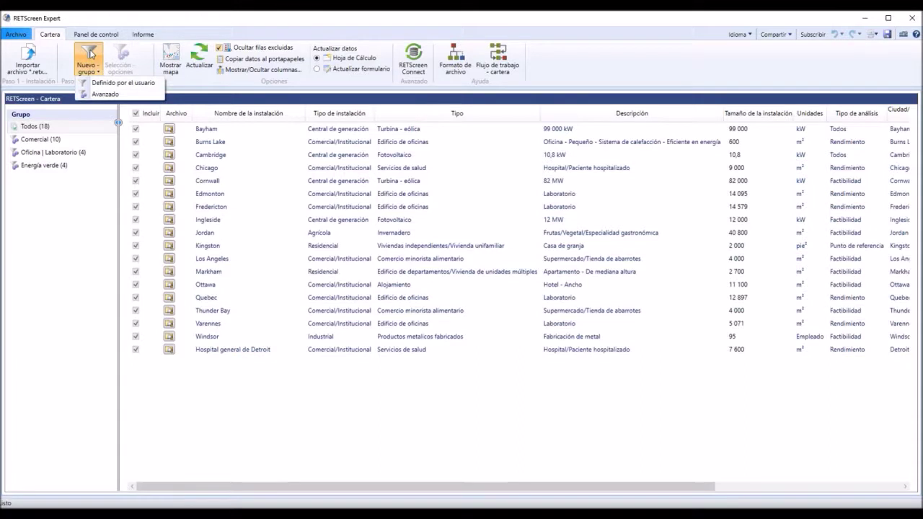
{"action": "left_click", "coordinate": [101, 95]}
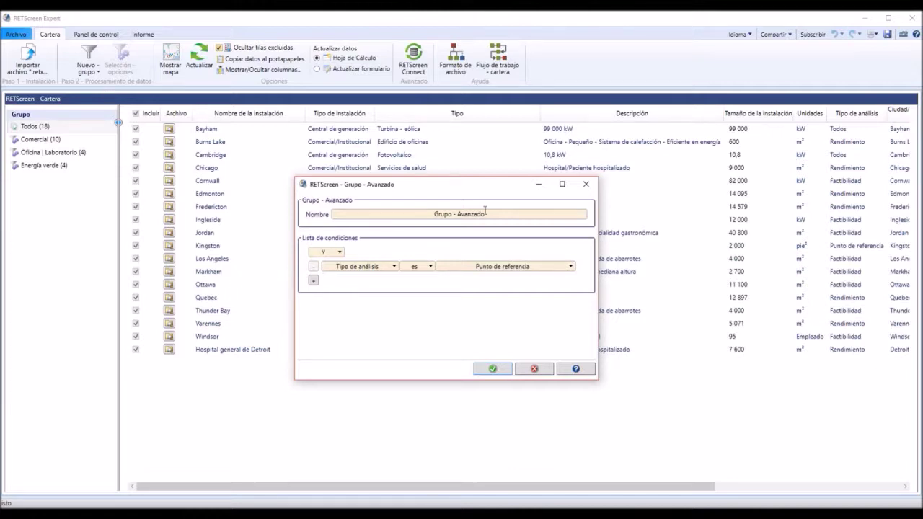
{"action": "left_click_drag", "start_coordinate": [489, 220], "coordinate": [394, 216]}
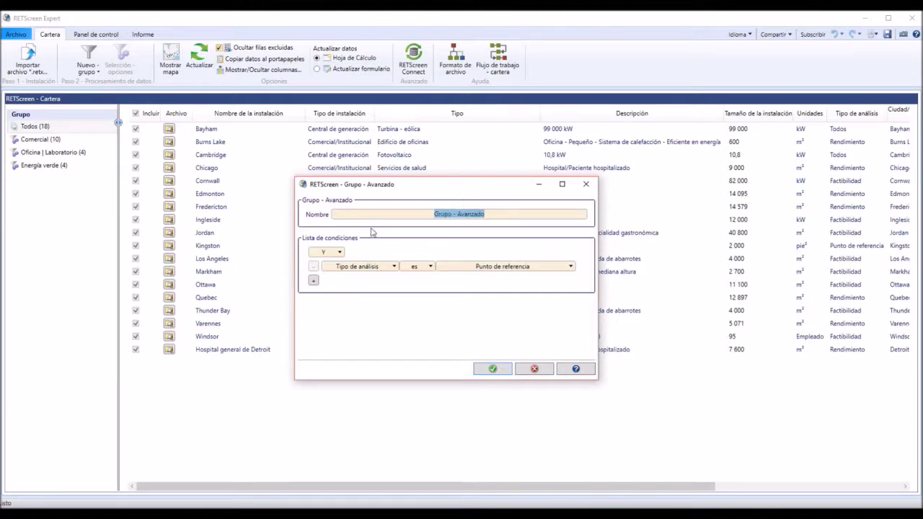
{"action": "type", "text": "Servicios de salud"}
{"action": "left_click", "coordinate": [381, 267]}
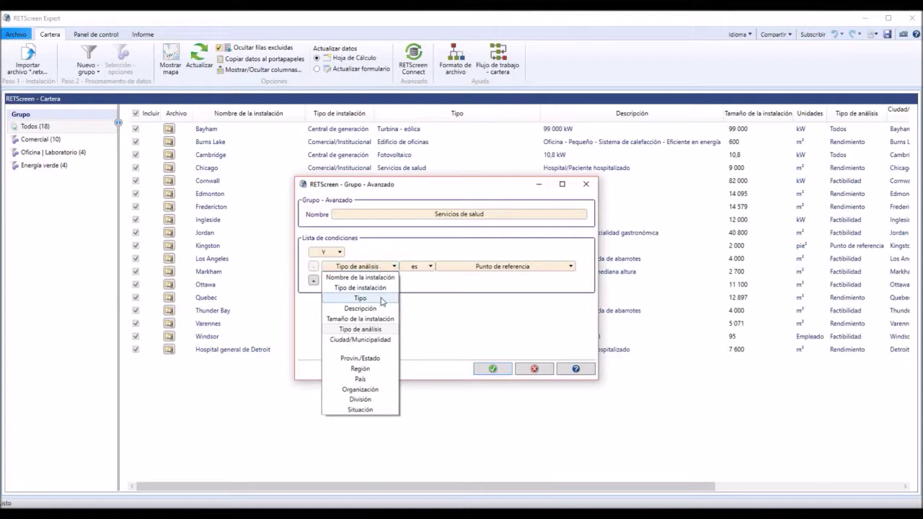
{"action": "left_click", "coordinate": [382, 298]}
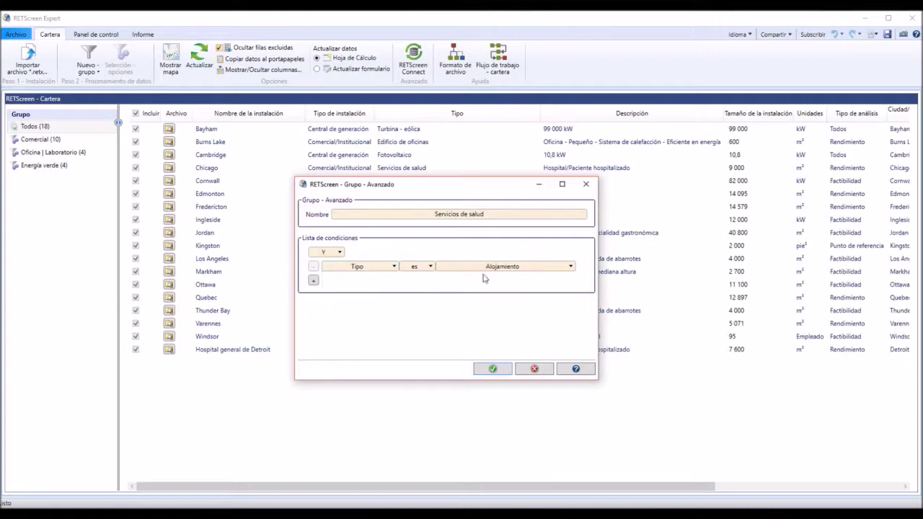
{"action": "left_click", "coordinate": [489, 268]}
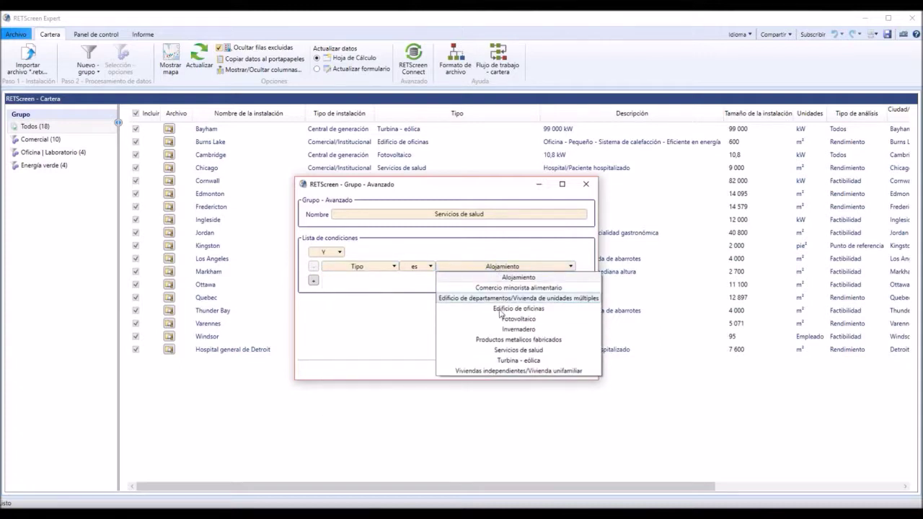
{"action": "left_click", "coordinate": [517, 349]}
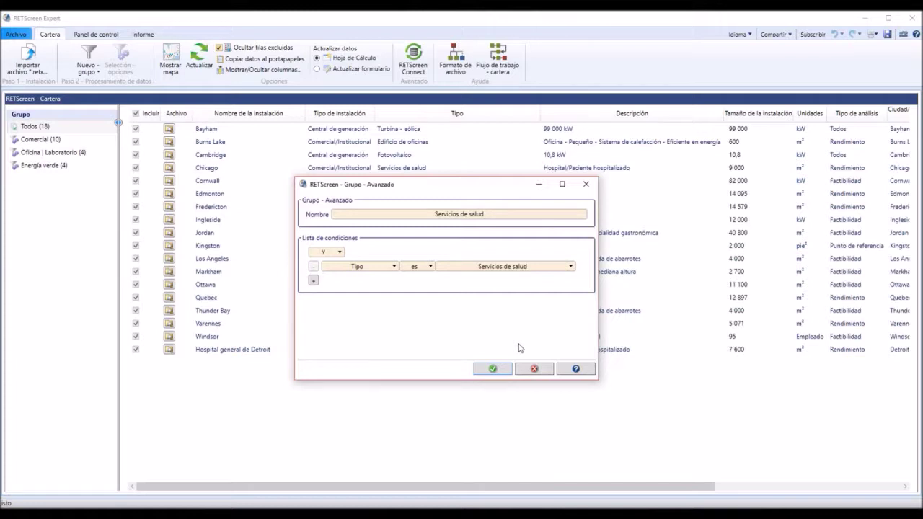
{"action": "left_click", "coordinate": [491, 370]}
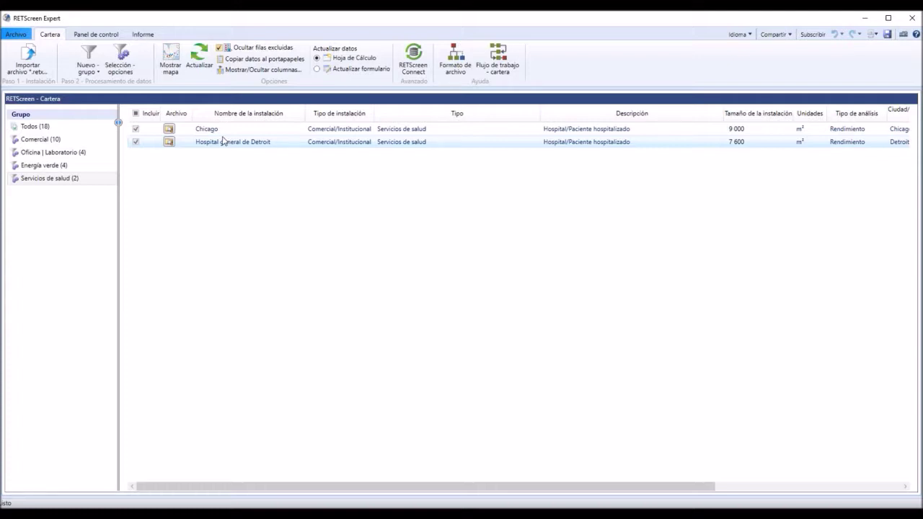
- Create an advanced portfolio group named "Proyectos de Ontario" with the condition Provin./Estado es Ontario
{"action": "left_click", "coordinate": [88, 68]}
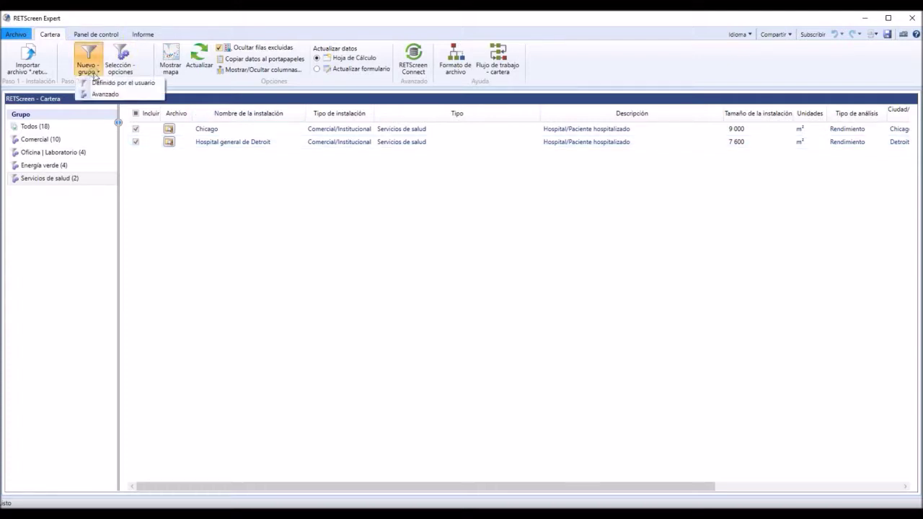
{"action": "left_click", "coordinate": [107, 94]}
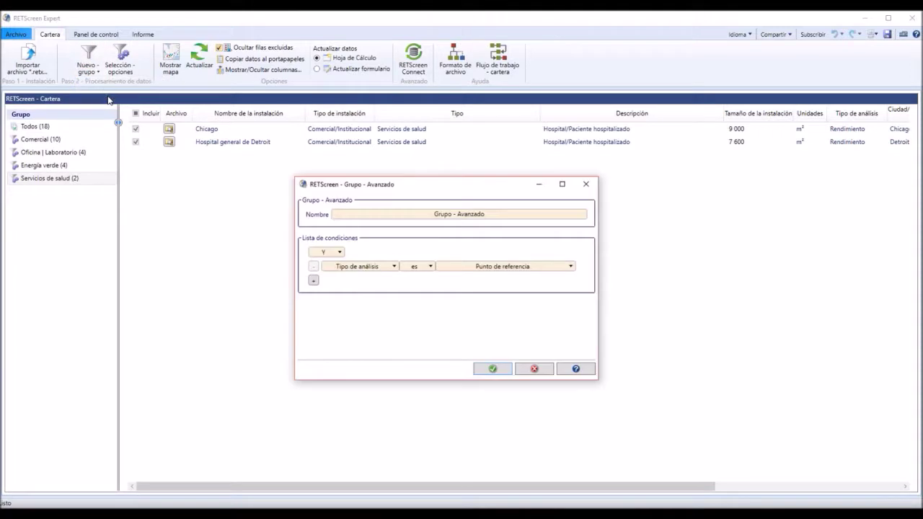
{"action": "triple_click", "coordinate": [442, 214]}
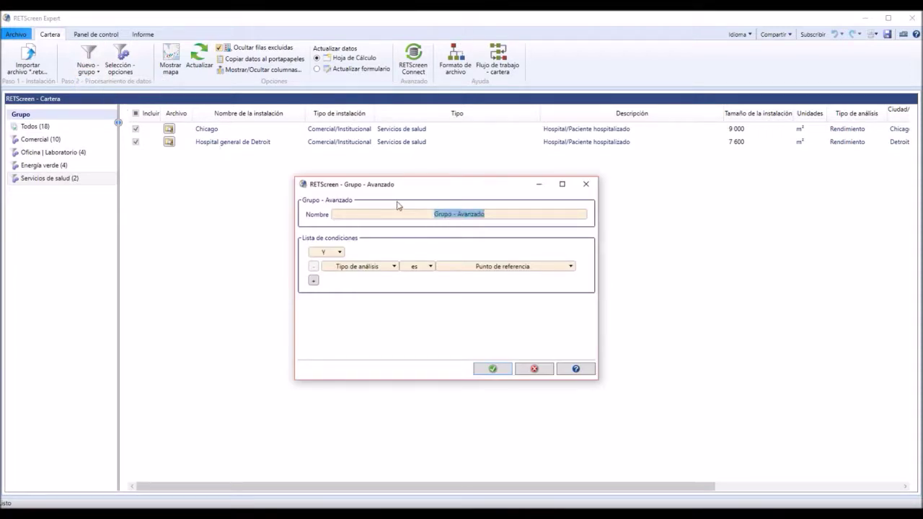
{"action": "type", "text": "Pro"}
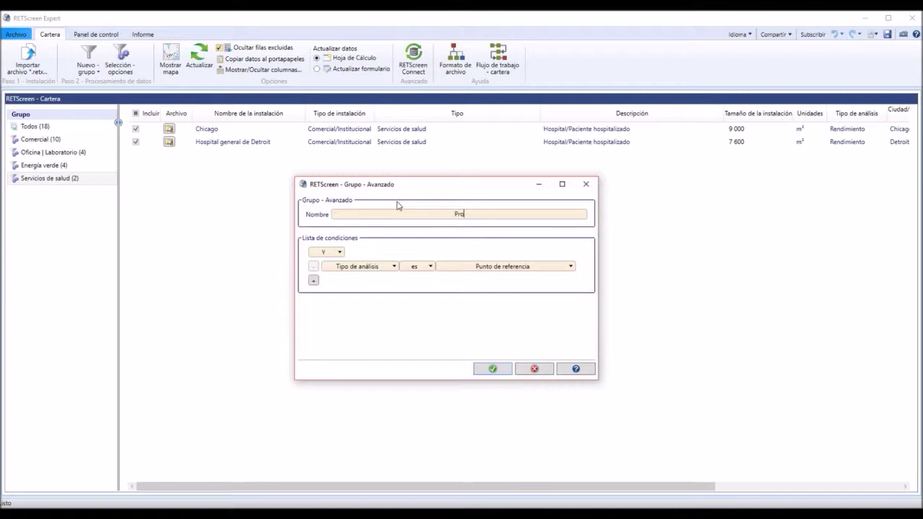
{"action": "type", "text": "yectos de C"}
{"action": "type", "text": "ntar"}
{"action": "type", "text": "io"}
{"action": "left_click", "coordinate": [396, 268]}
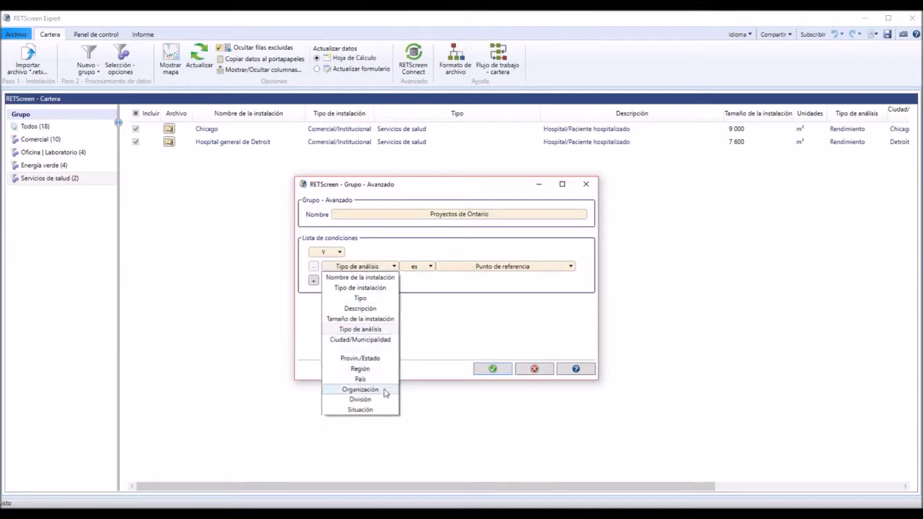
{"action": "left_click", "coordinate": [367, 359]}
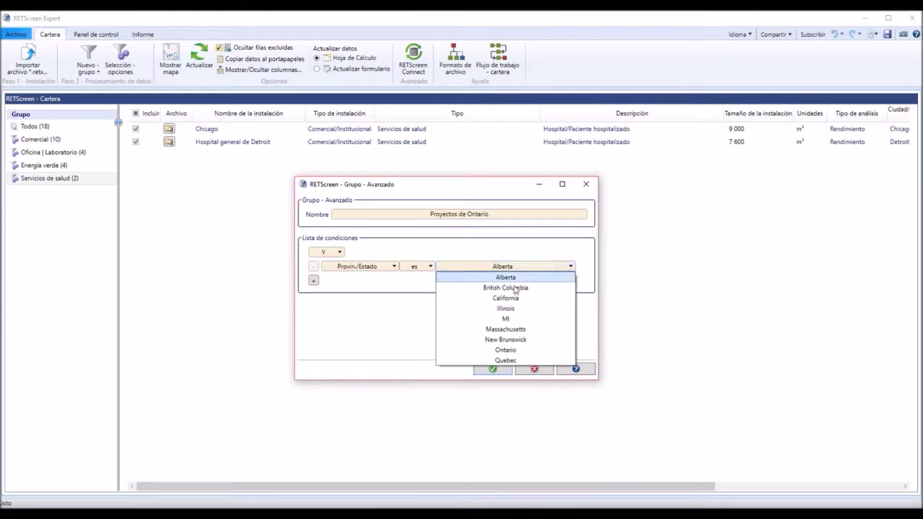
{"action": "left_click", "coordinate": [516, 341]}
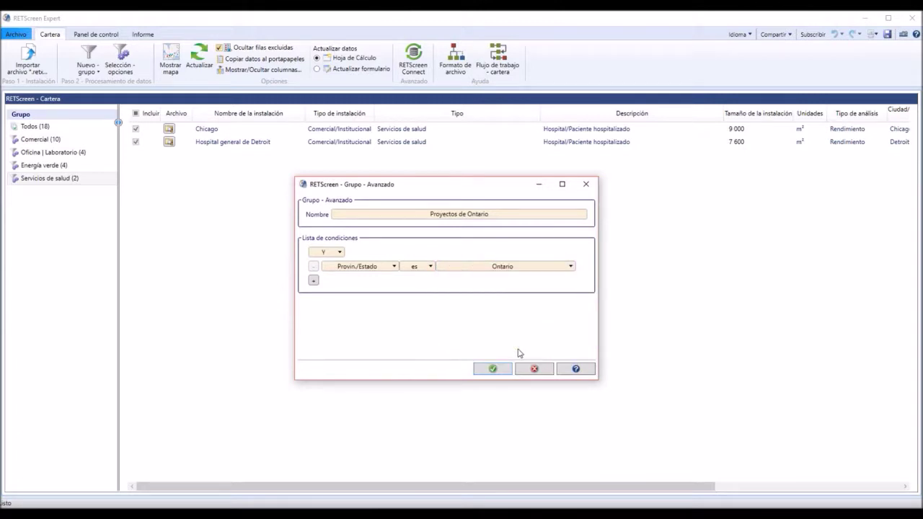
{"action": "left_click", "coordinate": [490, 369]}
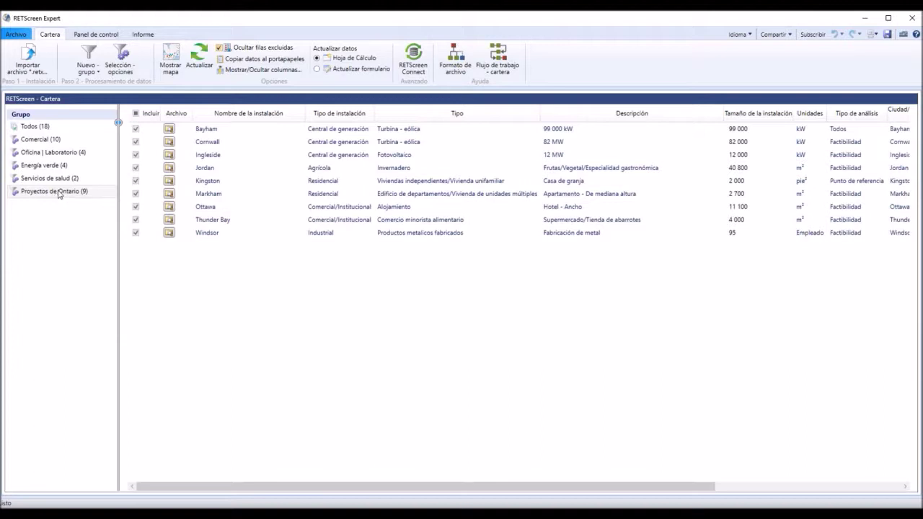
- Create a user-defined group containing Bayham, Burns Lake, Cambridge, Chicago and Cornwall, and hide the excluded rows
{"action": "left_click", "coordinate": [88, 63]}
{"action": "left_click", "coordinate": [92, 85]}
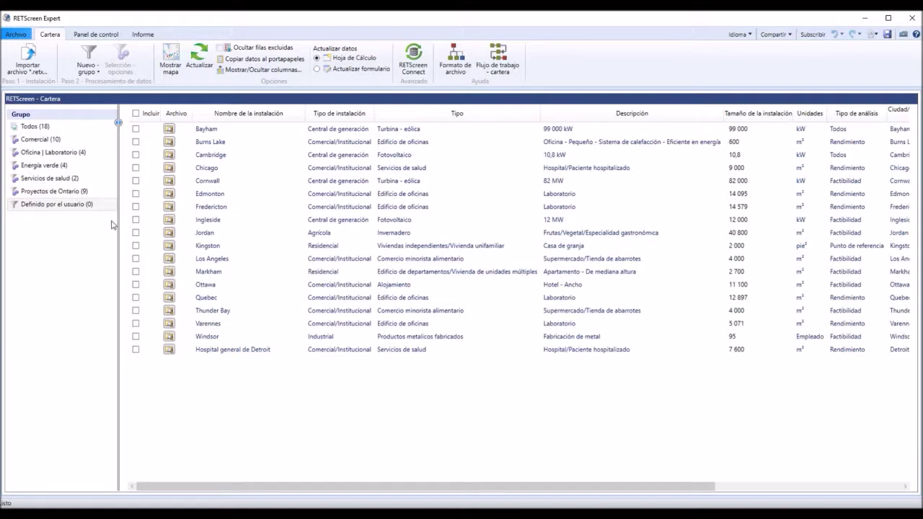
{"action": "left_click", "coordinate": [135, 129]}
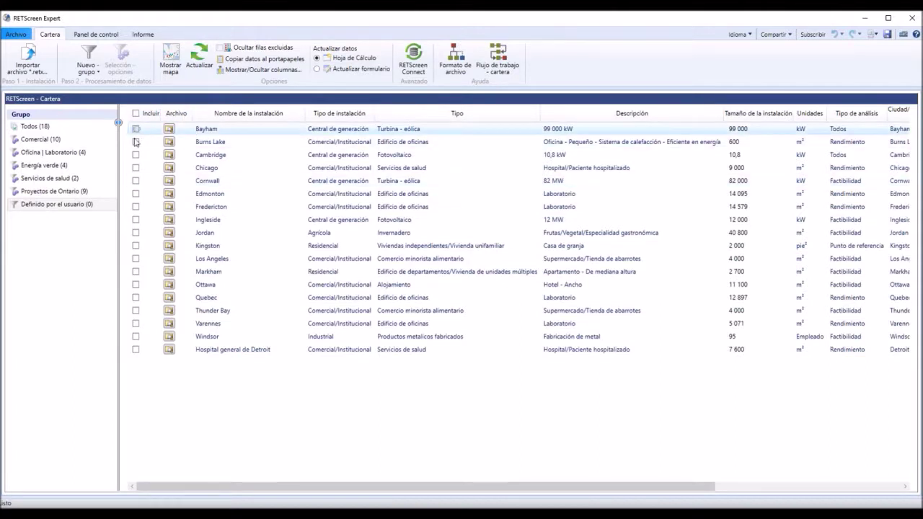
{"action": "left_click", "coordinate": [136, 142]}
{"action": "left_click", "coordinate": [136, 155]}
{"action": "left_click", "coordinate": [136, 167]}
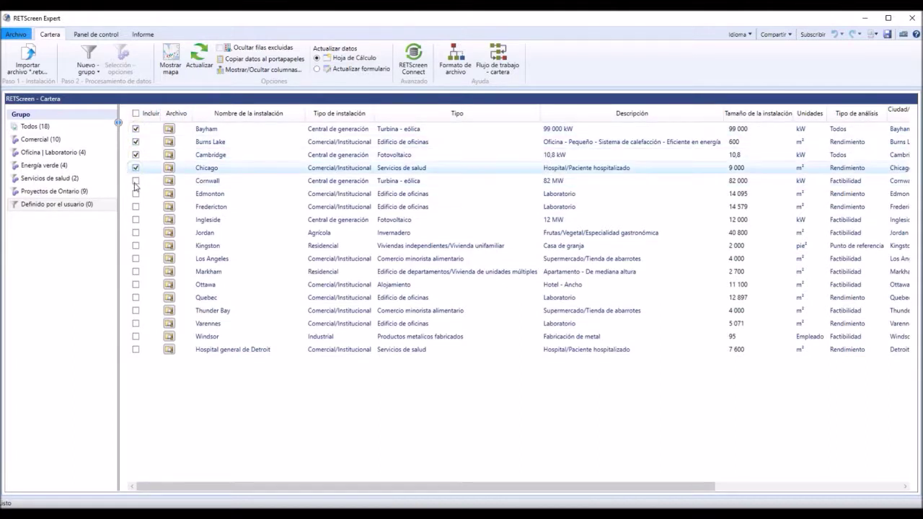
{"action": "left_click", "coordinate": [136, 181]}
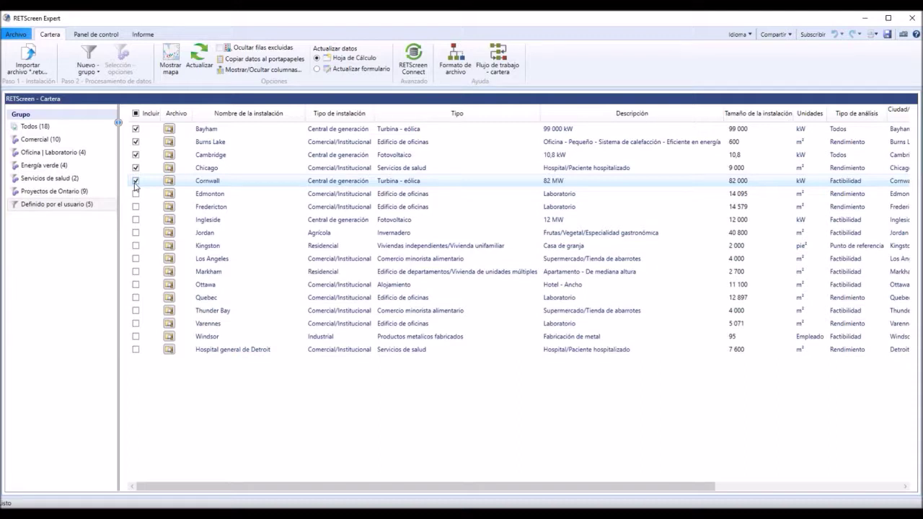
{"action": "left_click", "coordinate": [263, 49]}
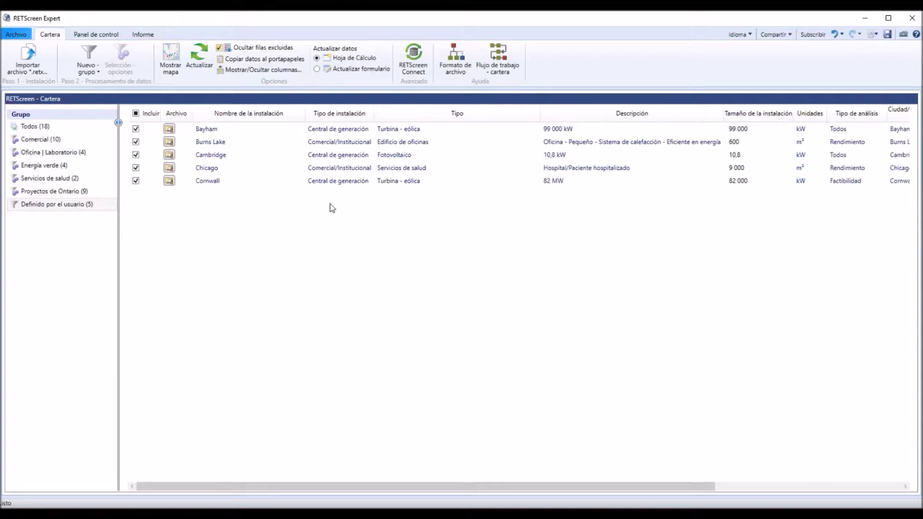
- Open the Varennes facility file from the full portfolio list and view its analytics chart
{"action": "left_click", "coordinate": [40, 126]}
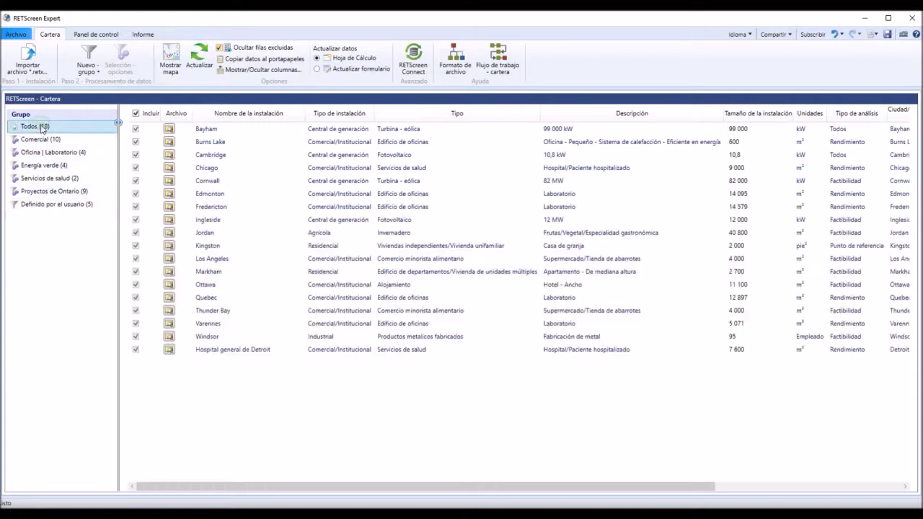
{"action": "left_click", "coordinate": [256, 326]}
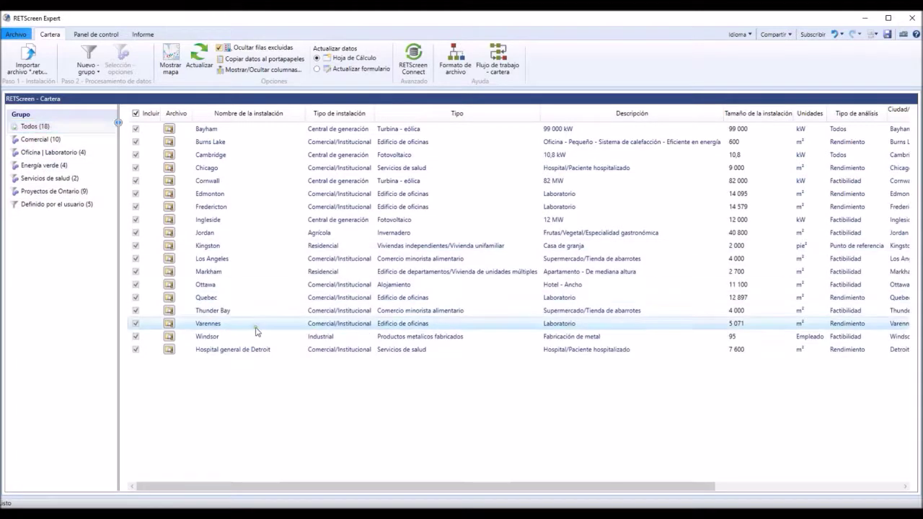
{"action": "double_click", "coordinate": [197, 325]}
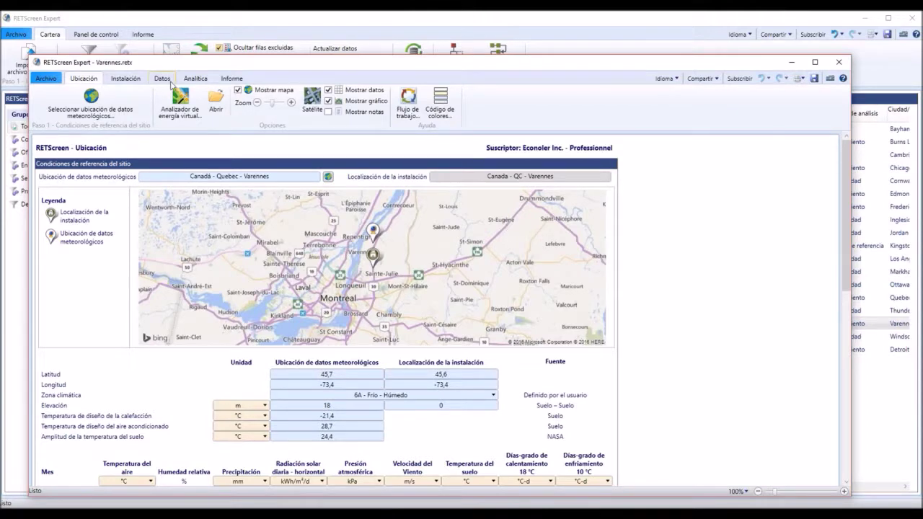
{"action": "left_click", "coordinate": [195, 80]}
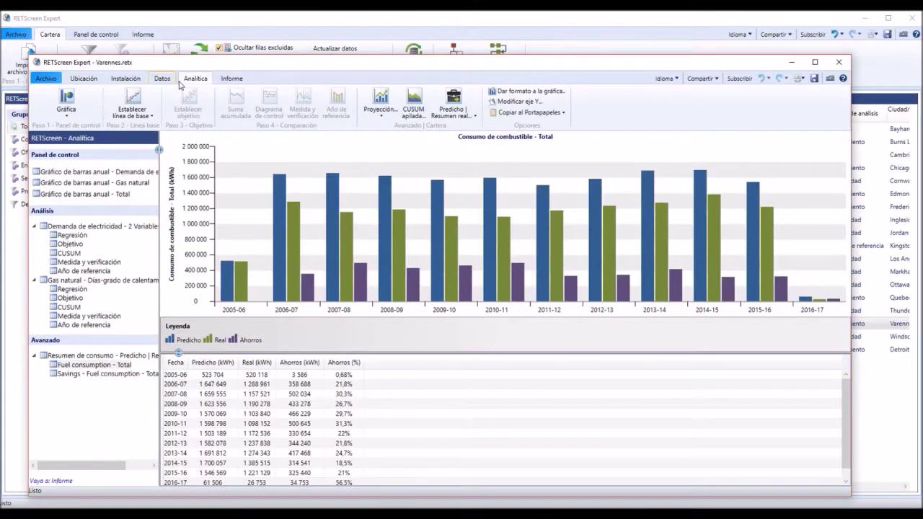
- Display the Resumen de consumo table in the Varennes data and widen the table list to fit the full names
{"action": "left_click", "coordinate": [163, 80]}
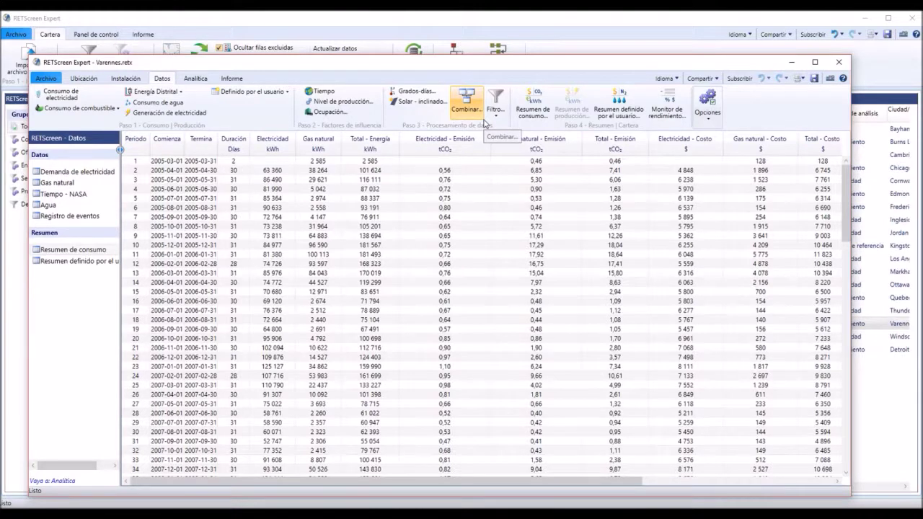
{"action": "left_click", "coordinate": [75, 251]}
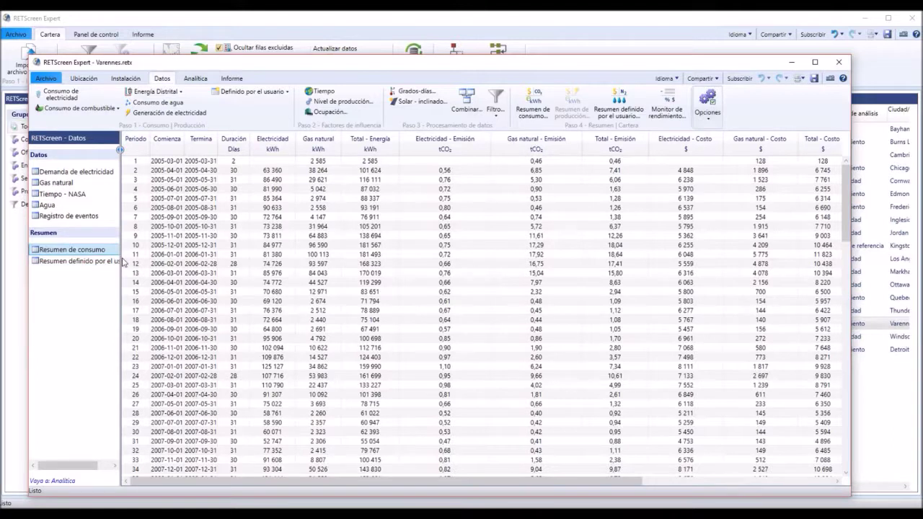
{"action": "left_click_drag", "start_coordinate": [119, 258], "coordinate": [155, 257]}
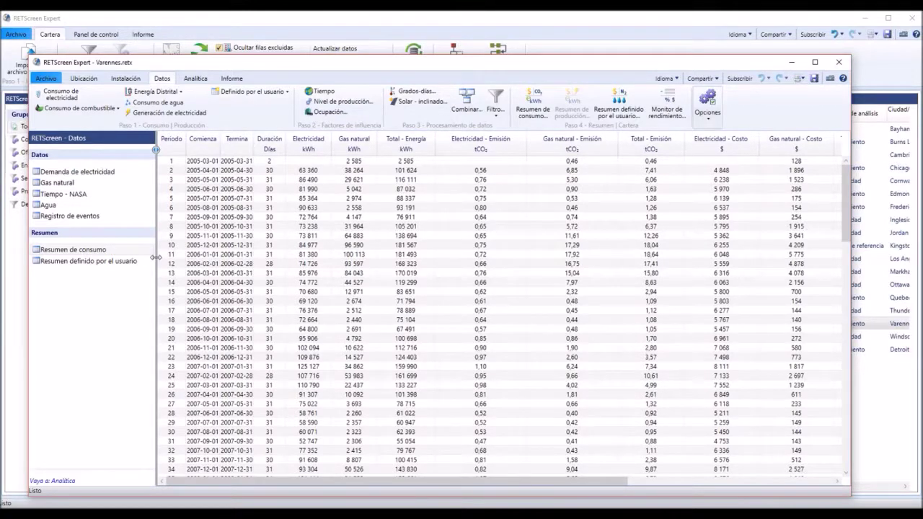
- Compare the user-defined summary with the Agua table, and inspect the consumption summary settings without applying anything
{"action": "left_click", "coordinate": [72, 263]}
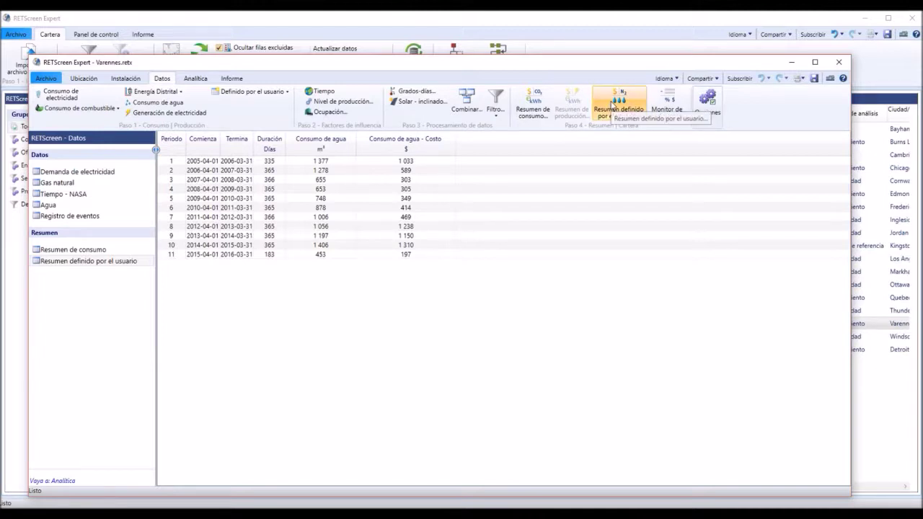
{"action": "left_click", "coordinate": [48, 206]}
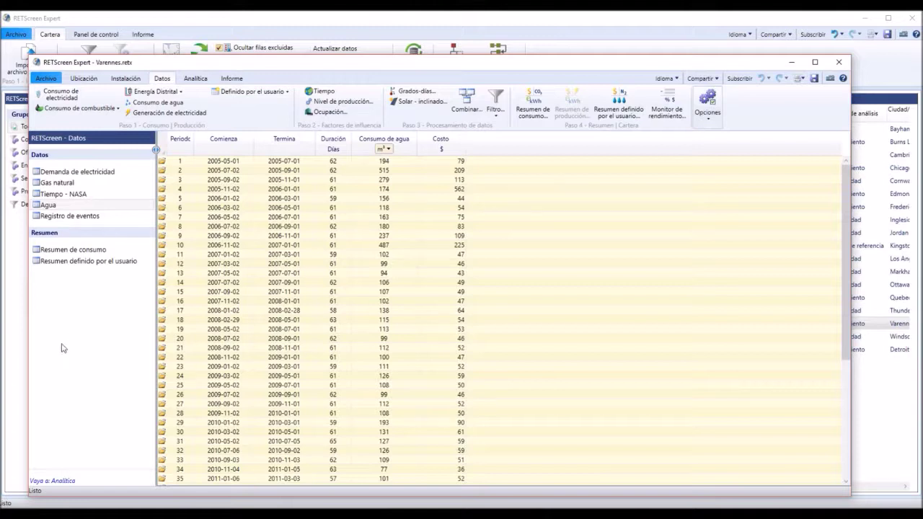
{"action": "left_click", "coordinate": [89, 263]}
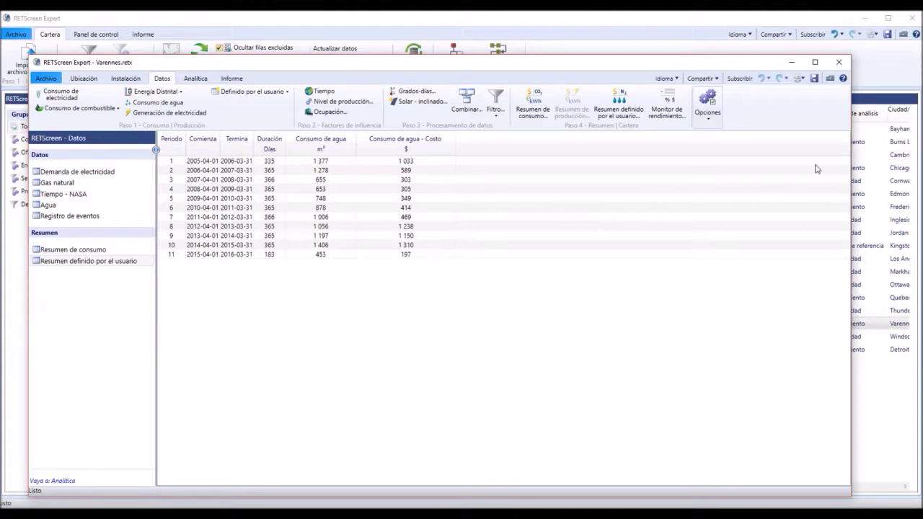
{"action": "left_click", "coordinate": [531, 103]}
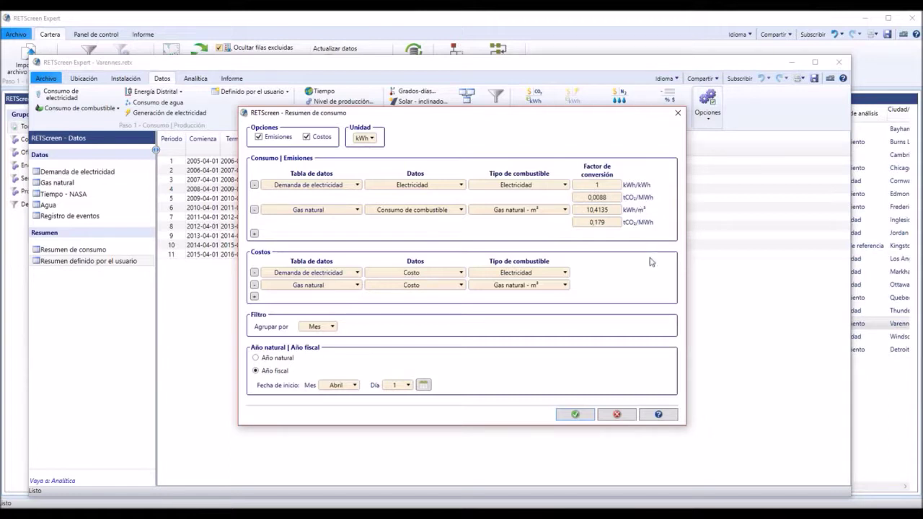
{"action": "left_click", "coordinate": [622, 416]}
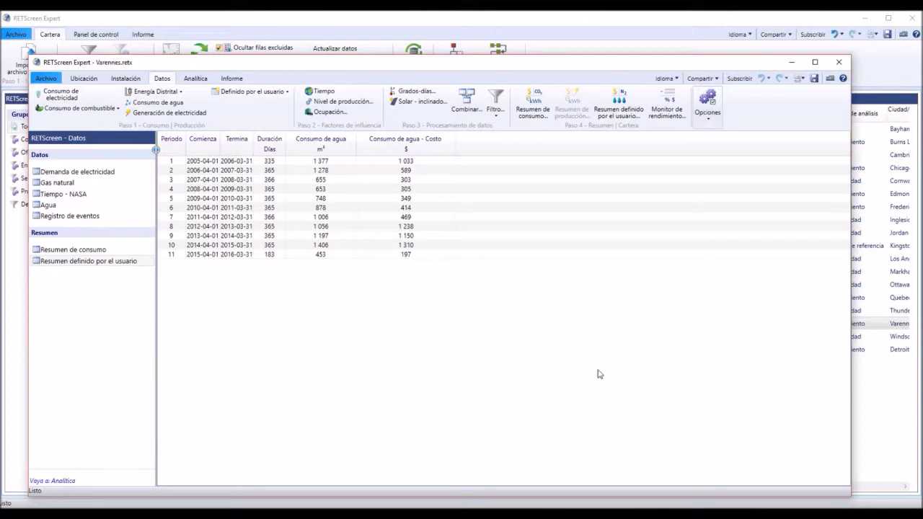
- In the performance monitor, express fuel consumption in MWh/m² and fuel cost in $/m², and change the GHG emissions unit
{"action": "left_click", "coordinate": [666, 109]}
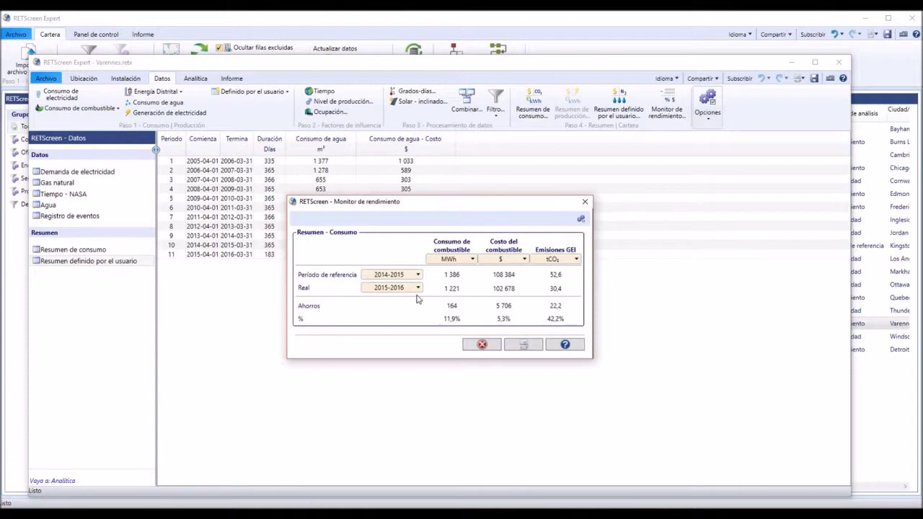
{"action": "left_click", "coordinate": [472, 259]}
{"action": "left_click", "coordinate": [469, 277]}
{"action": "left_click", "coordinate": [496, 259]}
{"action": "left_click", "coordinate": [504, 279]}
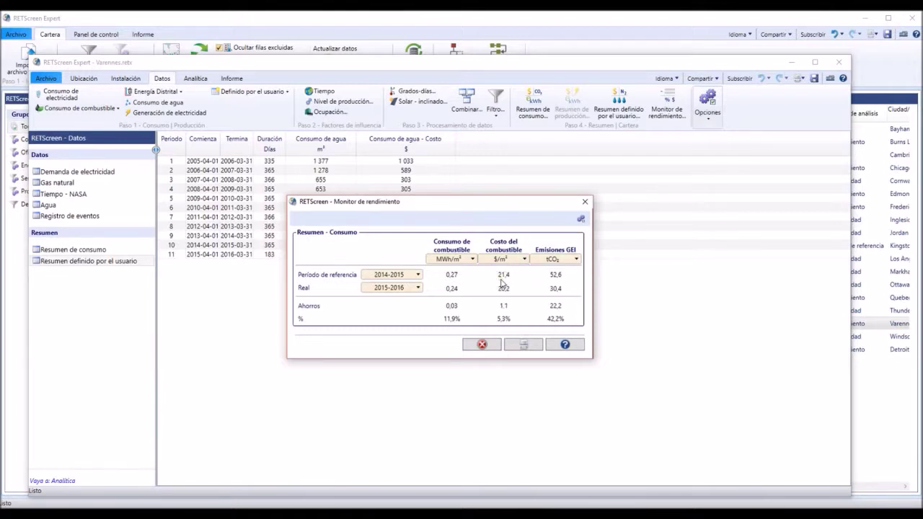
{"action": "left_click", "coordinate": [562, 260]}
{"action": "left_click", "coordinate": [564, 282]}
{"action": "left_click", "coordinate": [482, 344]}
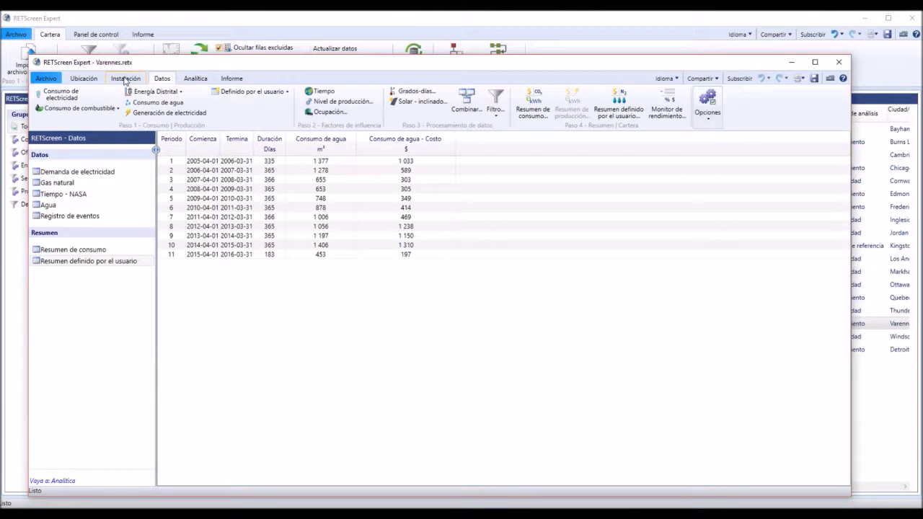
- Set the Varennes facility's energy unit to MWh and its Punto de referencia to 0,27 MWh/m²
{"action": "left_click", "coordinate": [124, 79]}
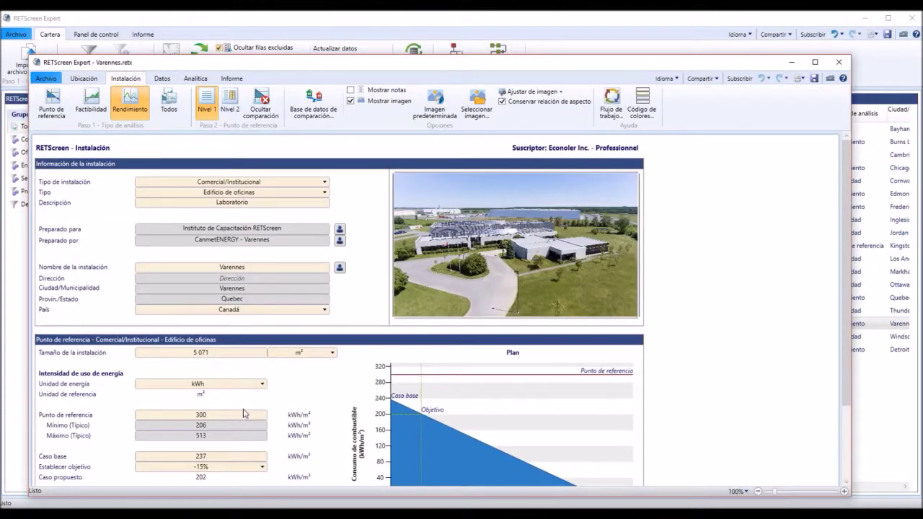
{"action": "scroll", "coordinate": [245, 411], "scroll_direction": "down", "scroll_amount": 1}
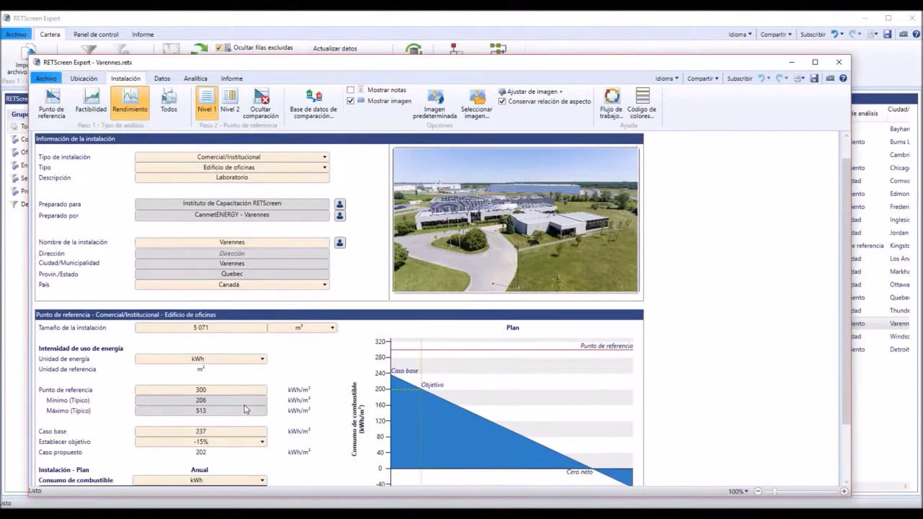
{"action": "scroll", "coordinate": [244, 408], "scroll_direction": "down", "scroll_amount": 1}
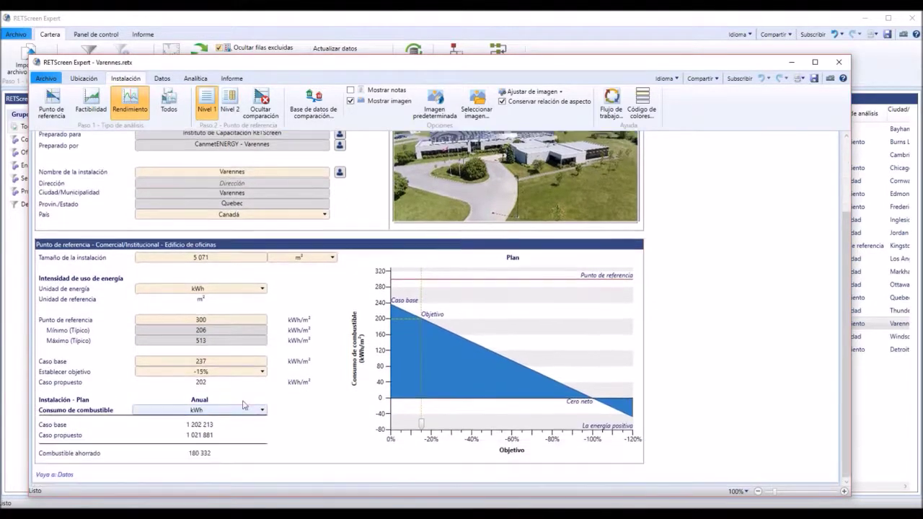
{"action": "left_click", "coordinate": [224, 291]}
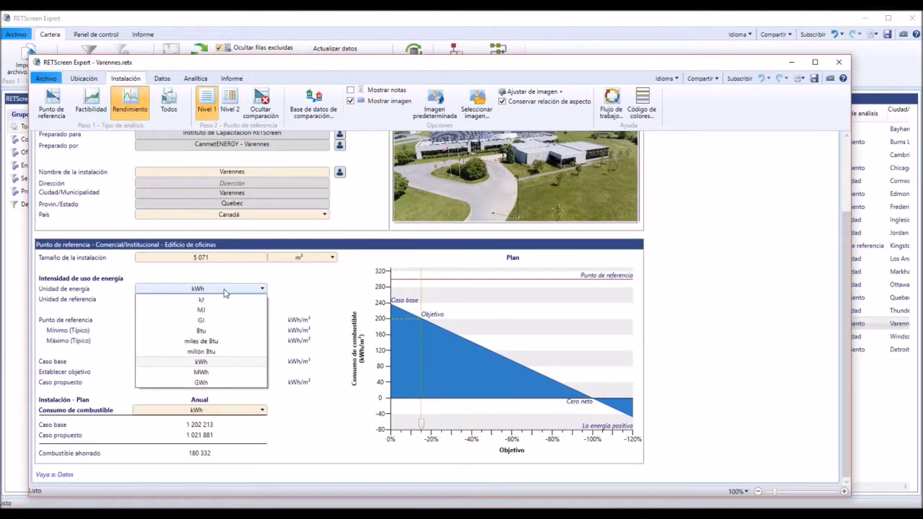
{"action": "left_click", "coordinate": [212, 373]}
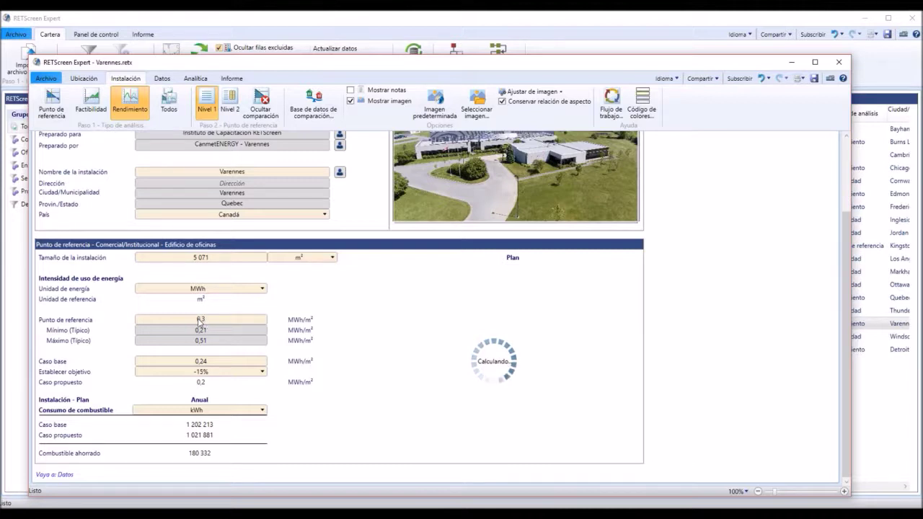
{"action": "left_click", "coordinate": [200, 320]}
{"action": "left_click", "coordinate": [206, 319]}
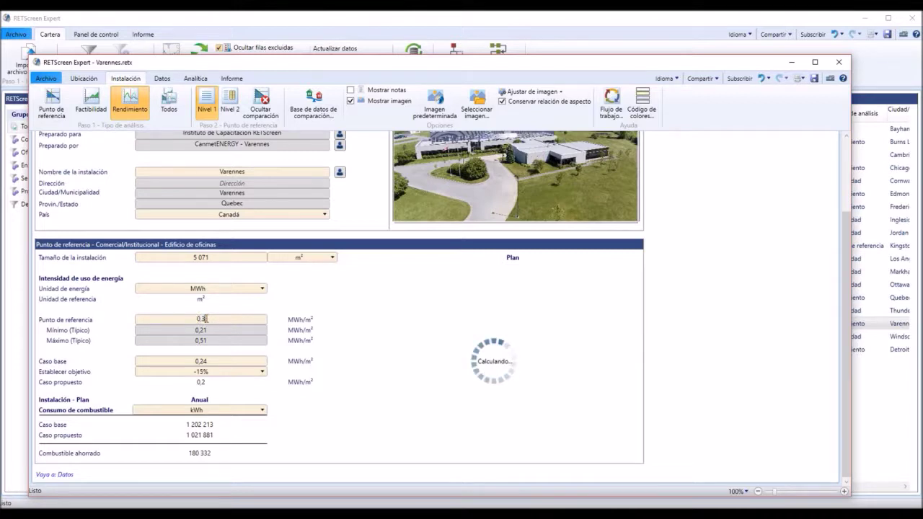
{"action": "key", "text": "BackSpace"}
{"action": "type", "text": "27"}
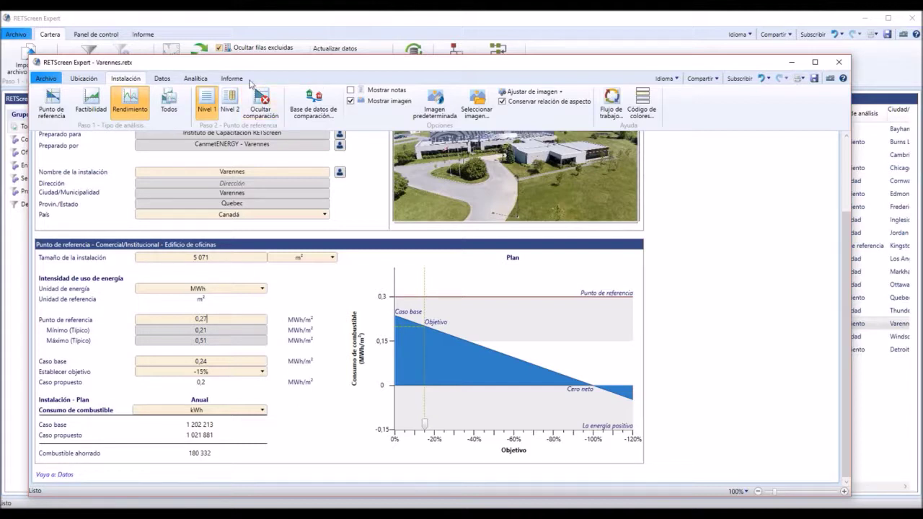
- Open the Varennes performance report and display its Resumen ejecutivo section
{"action": "left_click", "coordinate": [227, 79]}
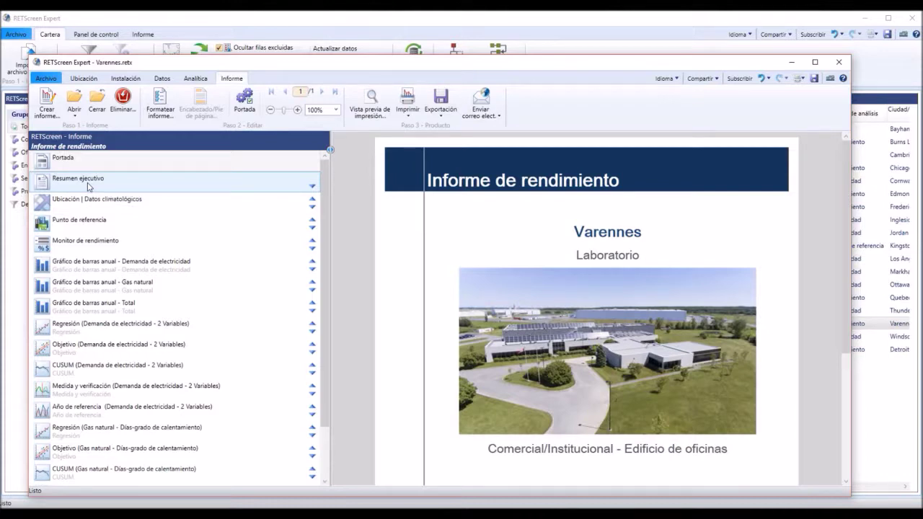
{"action": "left_click", "coordinate": [88, 186]}
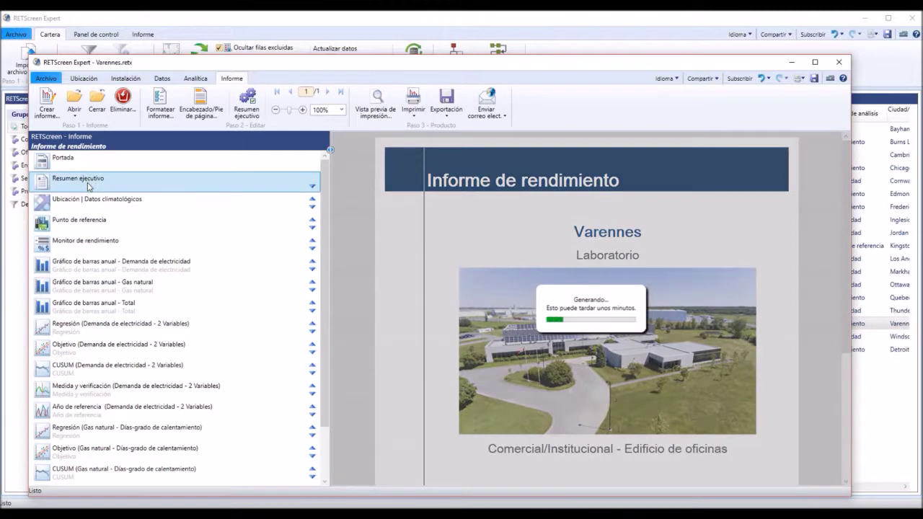